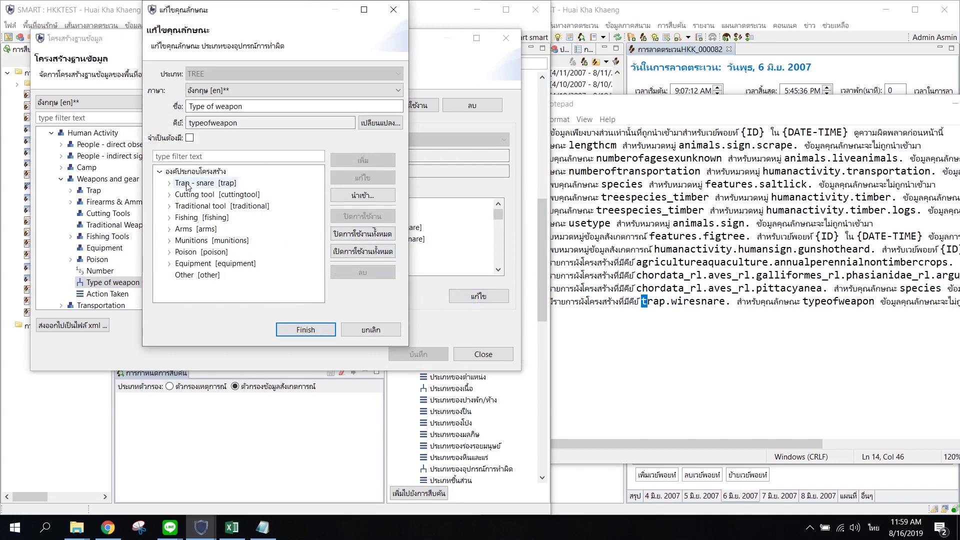
# Look up the Thai name of the Trap - snare > Wiresnare value, then cancel without changes.
pyautogui.click(189, 183)
pyautogui.click(171, 183)
pyautogui.click(233, 194)
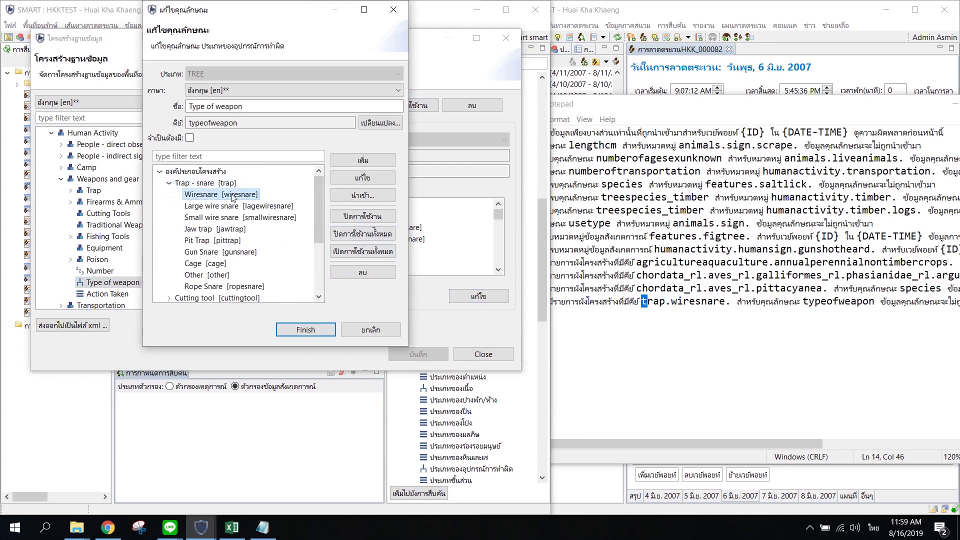
pyautogui.click(282, 92)
pyautogui.click(273, 110)
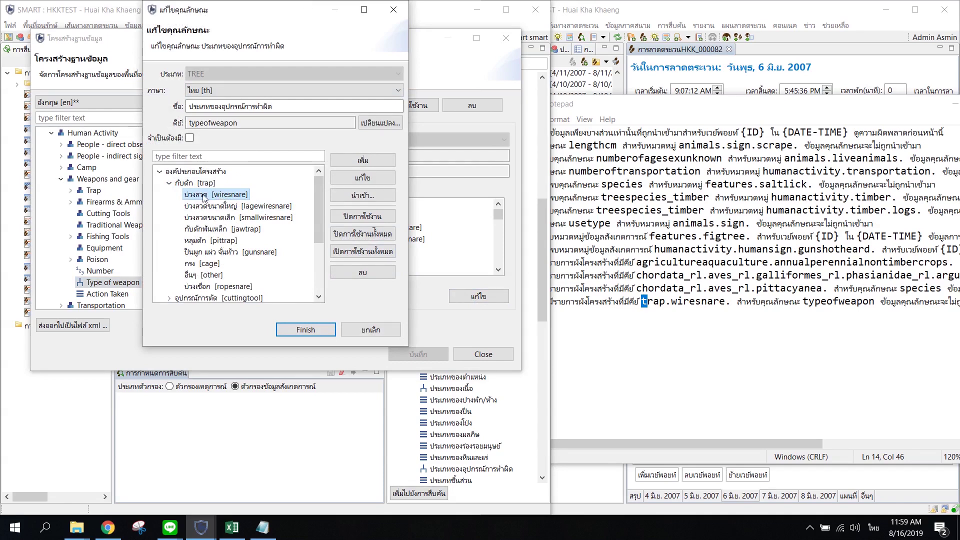
pyautogui.click(370, 330)
pyautogui.click(483, 354)
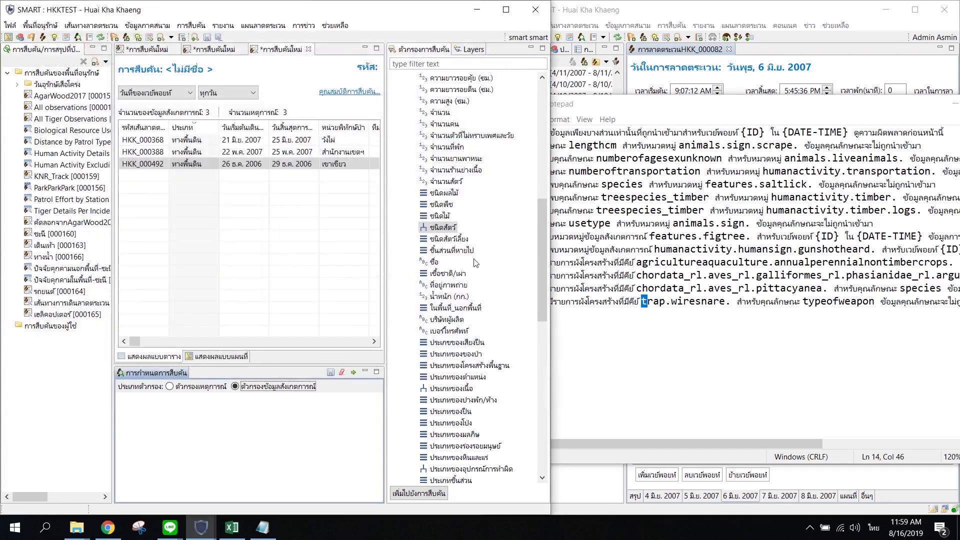
# Filter the query by ประเภทของอุปกรณ์การทำผิด = กับดัก > บ่วงลวด and run it.
pyautogui.scroll(1, 428, 182)
pyautogui.scroll(-15, 476, 235)
pyautogui.click(489, 231)
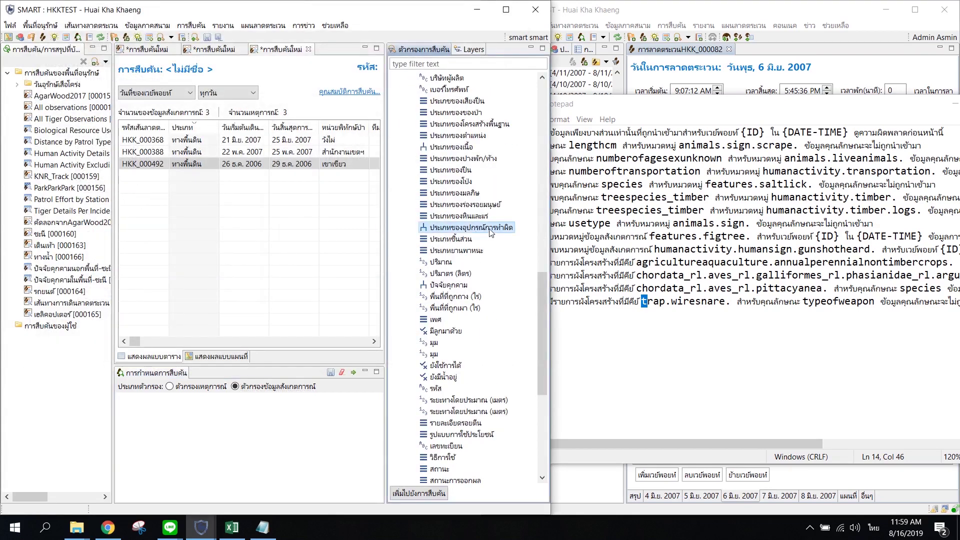
pyautogui.moveTo(281, 359); pyautogui.dragTo(203, 419)
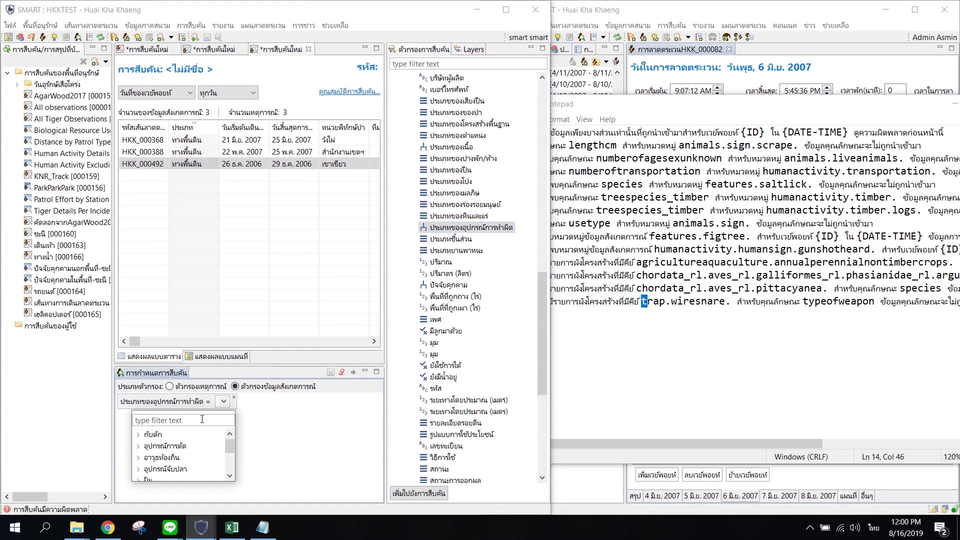
pyautogui.click(140, 435)
pyautogui.click(165, 446)
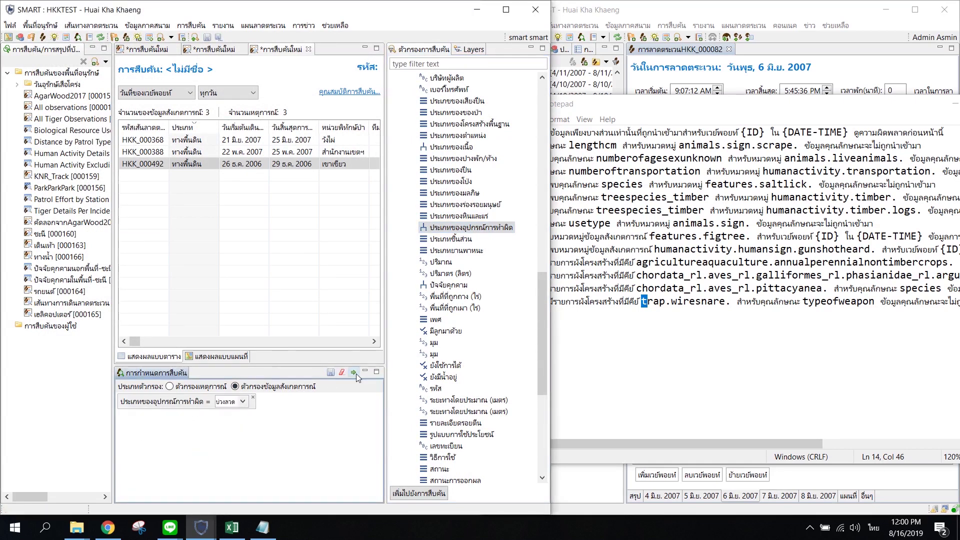
pyautogui.click(354, 373)
pyautogui.click(552, 311)
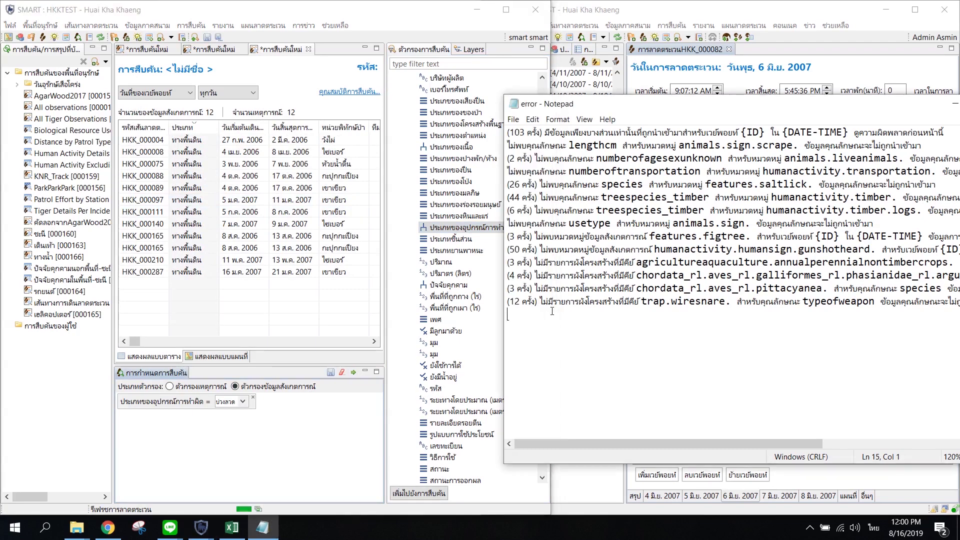
# Export the wire-snare query results to a CSV named บ่วงลวด in the error folder.
pyautogui.click(145, 188)
pyautogui.click(191, 25)
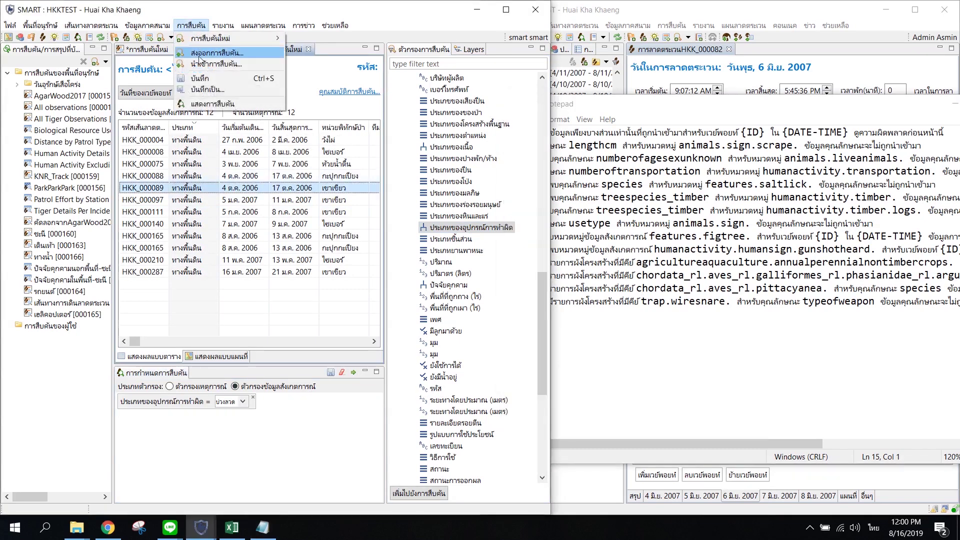
pyautogui.click(200, 54)
pyautogui.click(278, 318)
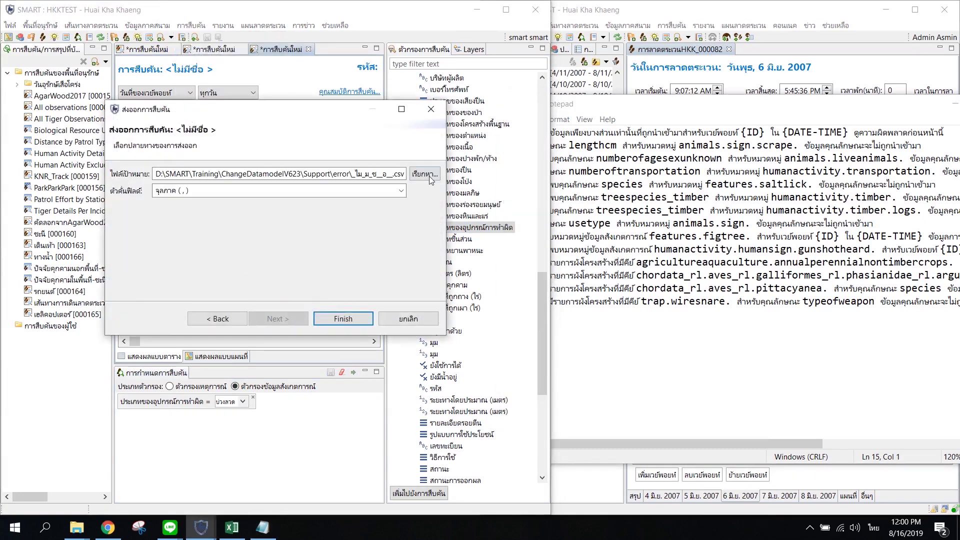
pyautogui.click(424, 174)
pyautogui.write('ป')
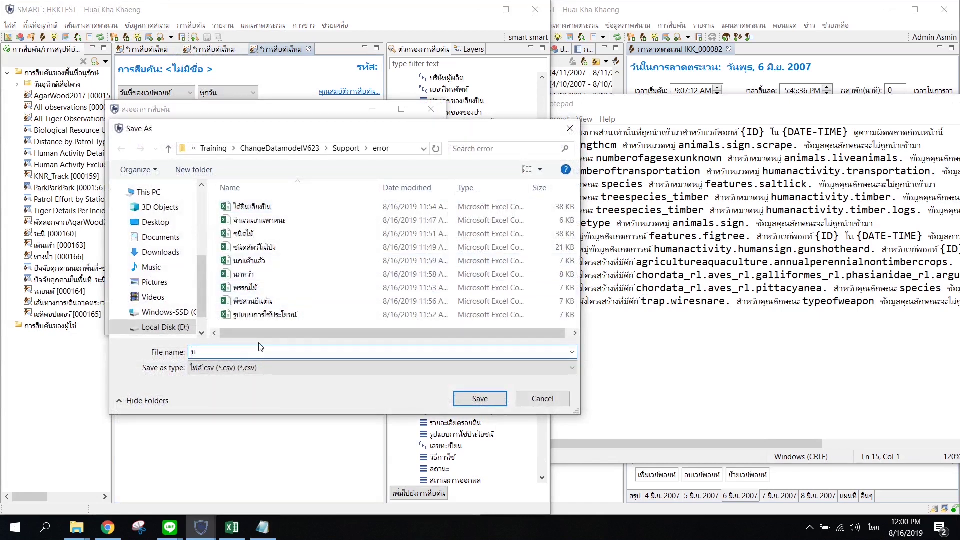
pyautogui.write('่วงลวด')
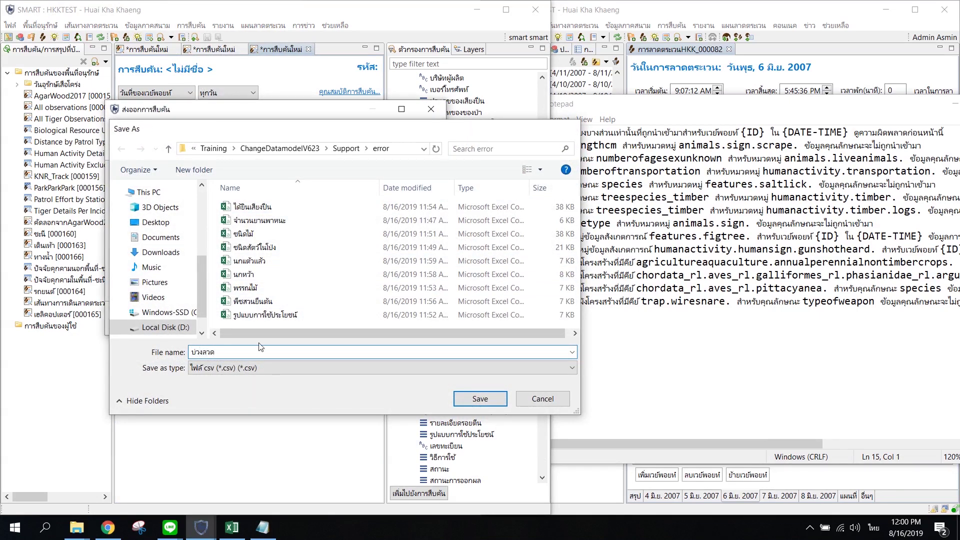
pyautogui.press('Return')
pyautogui.click(359, 320)
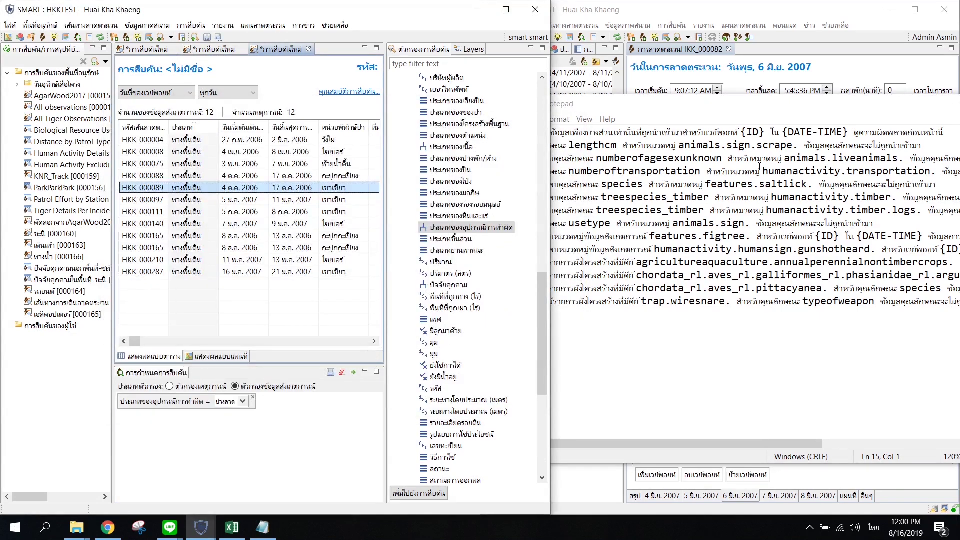
# Close the HKK_PatrolMandate workbook without saving changes.
pyautogui.click(790, 197)
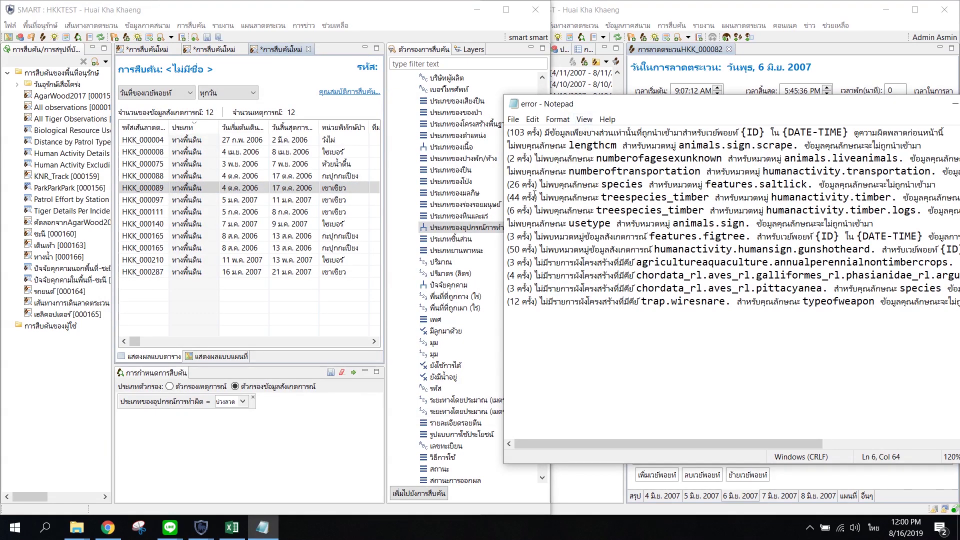
pyautogui.click(231, 527)
pyautogui.click(453, 52)
pyautogui.press('n')
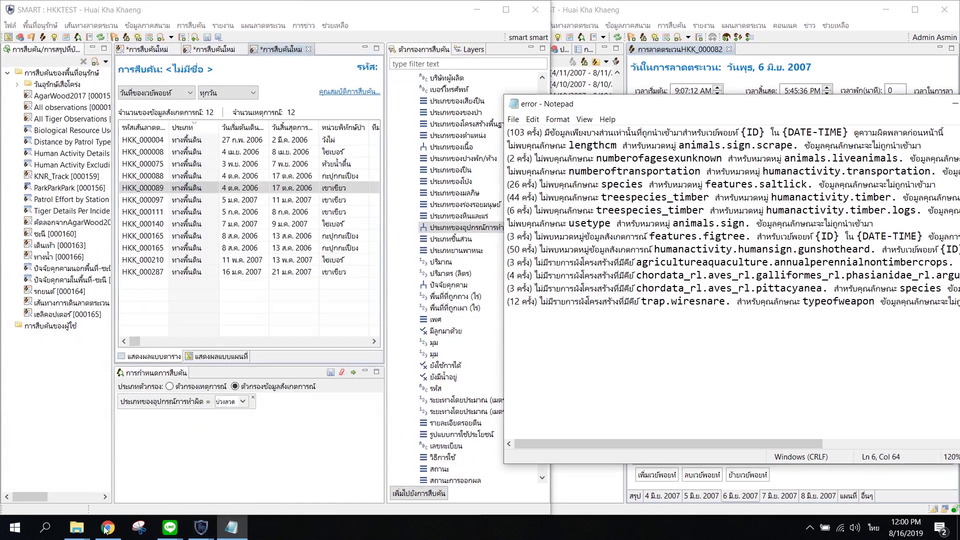
pyautogui.click(46, 527)
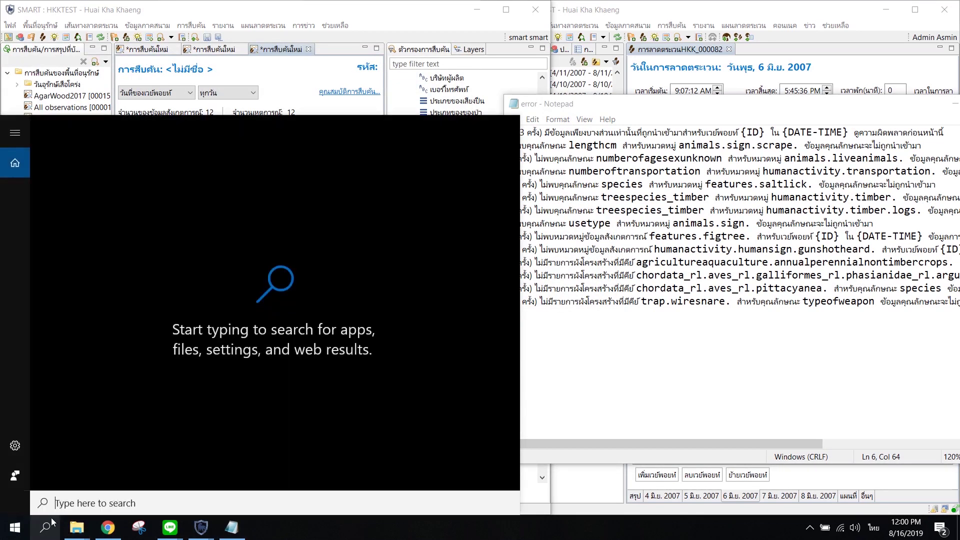
# Launch Excel and start a new blank workbook.
pyautogui.write('ex')
pyautogui.press('Return')
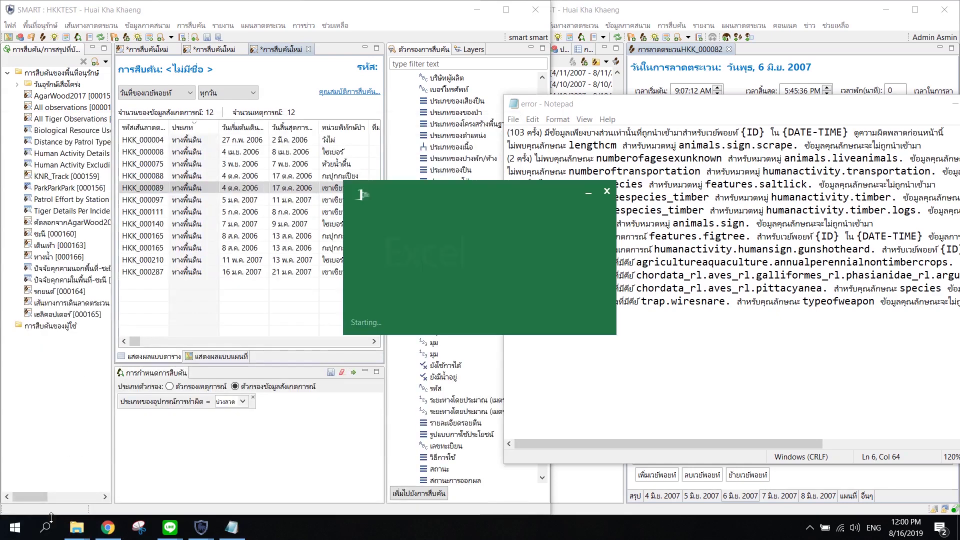
pyautogui.click(243, 245)
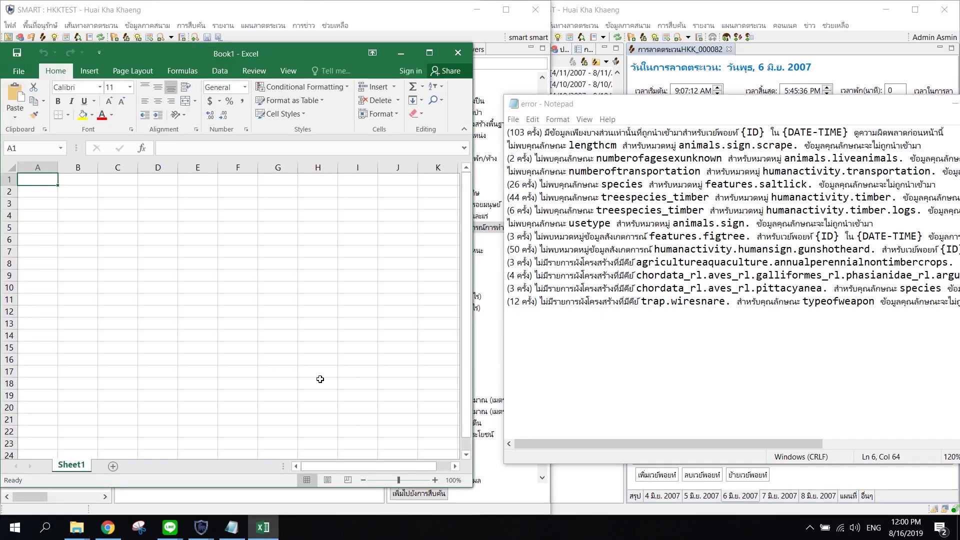
# Open the ได้ยินเสียงปืน CSV from Support\error and place it beside Book1.
pyautogui.click(77, 528)
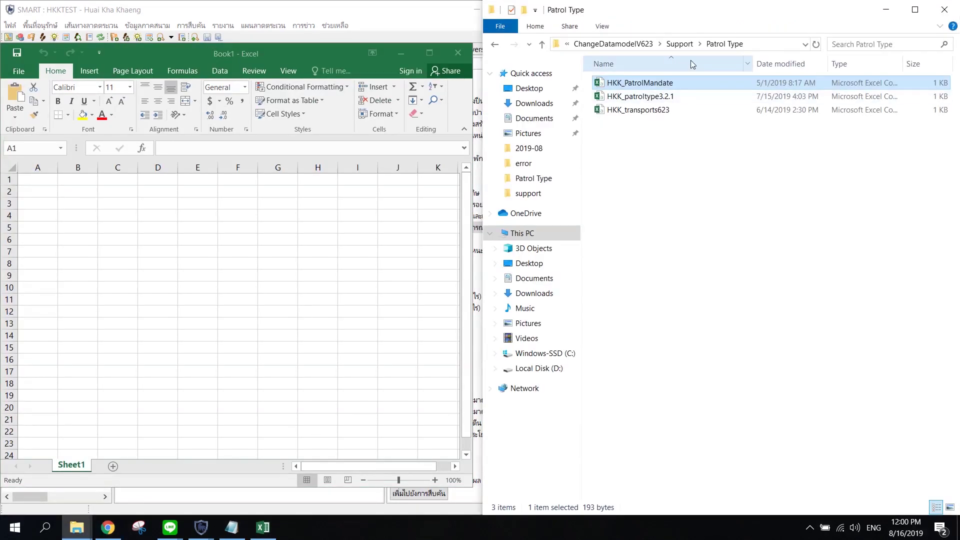
pyautogui.click(679, 44)
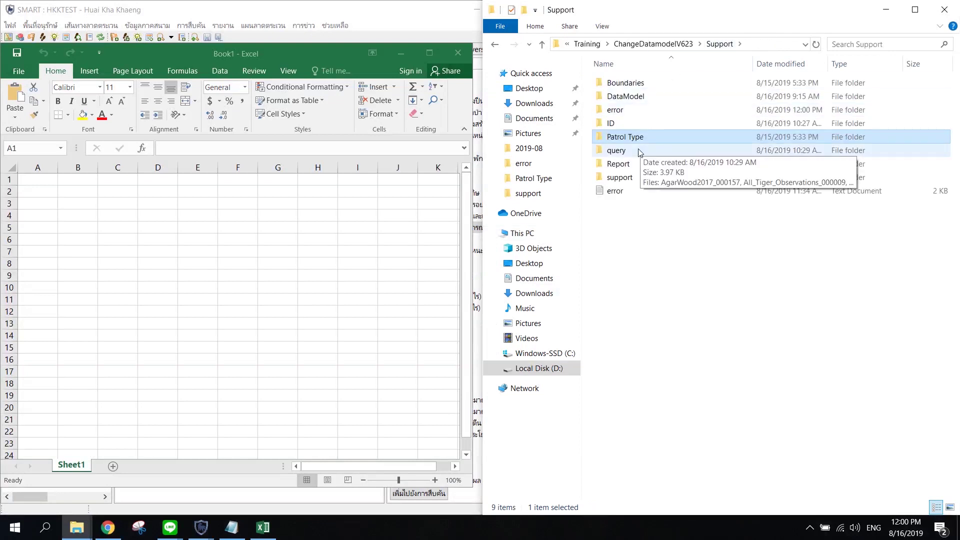
pyautogui.doubleClick(632, 110)
pyautogui.doubleClick(645, 82)
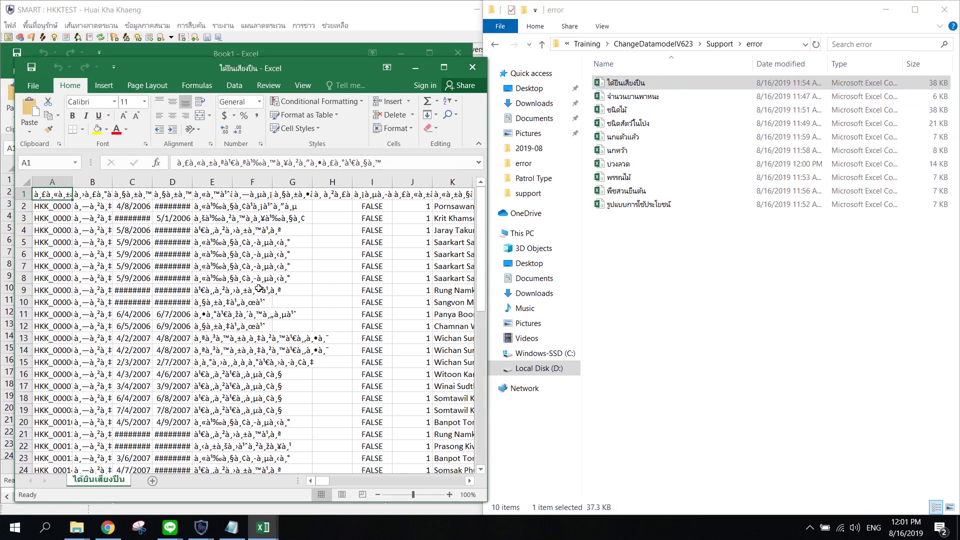
pyautogui.moveTo(244, 74); pyautogui.dragTo(460, 64)
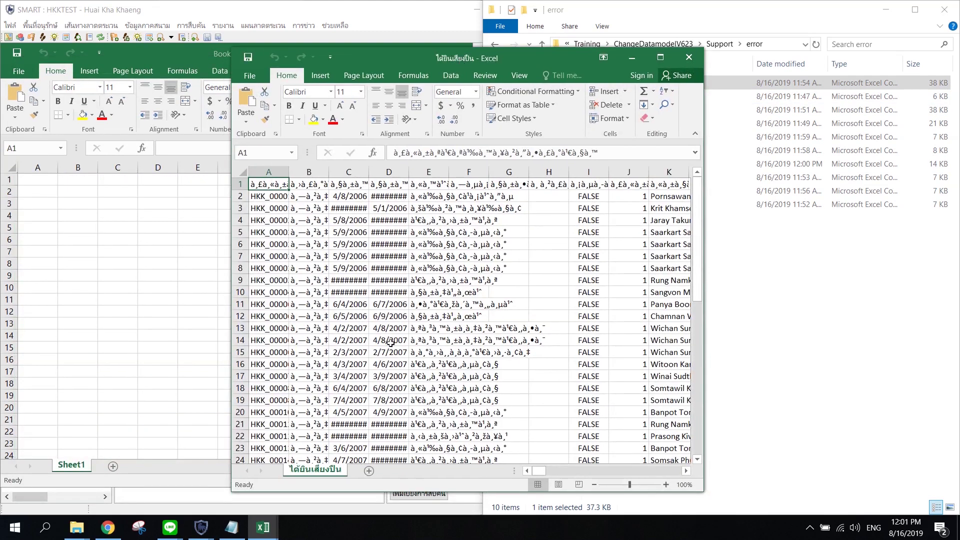
# Add a new sheet and import ได้ยินเสียงปืน from D:\SMART\Training\ChangeDatamodelV623\Support\error as text.
pyautogui.click(369, 471)
pyautogui.click(450, 75)
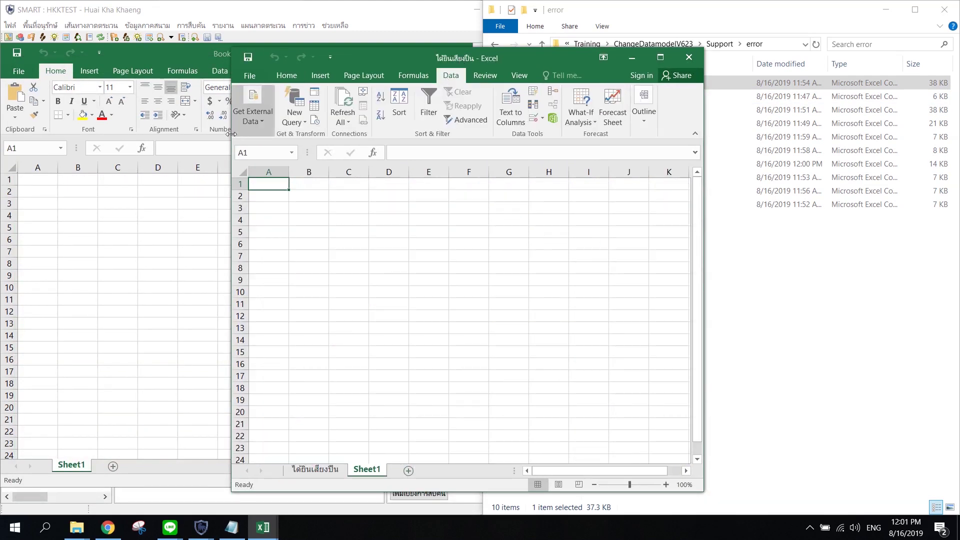
pyautogui.click(253, 108)
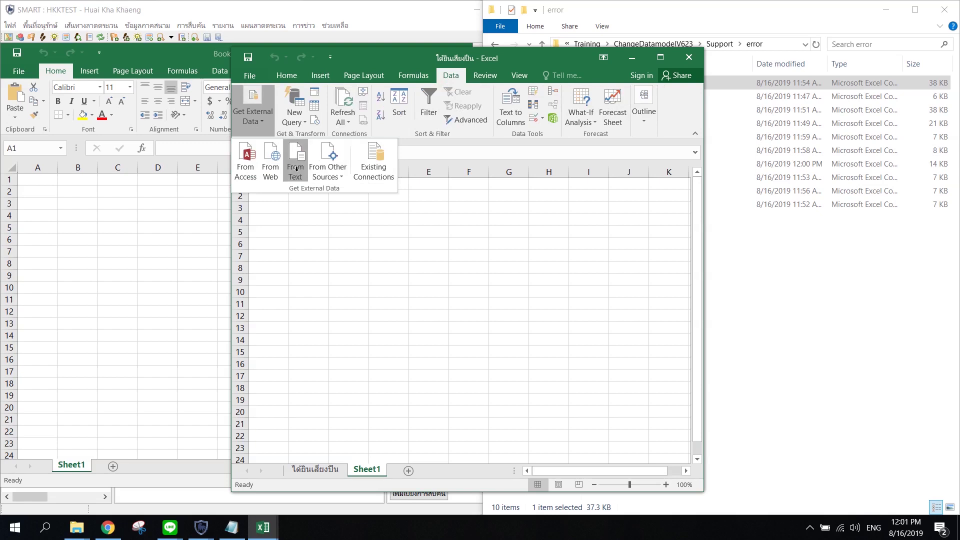
pyautogui.click(296, 168)
pyautogui.click(288, 255)
pyautogui.click(419, 238)
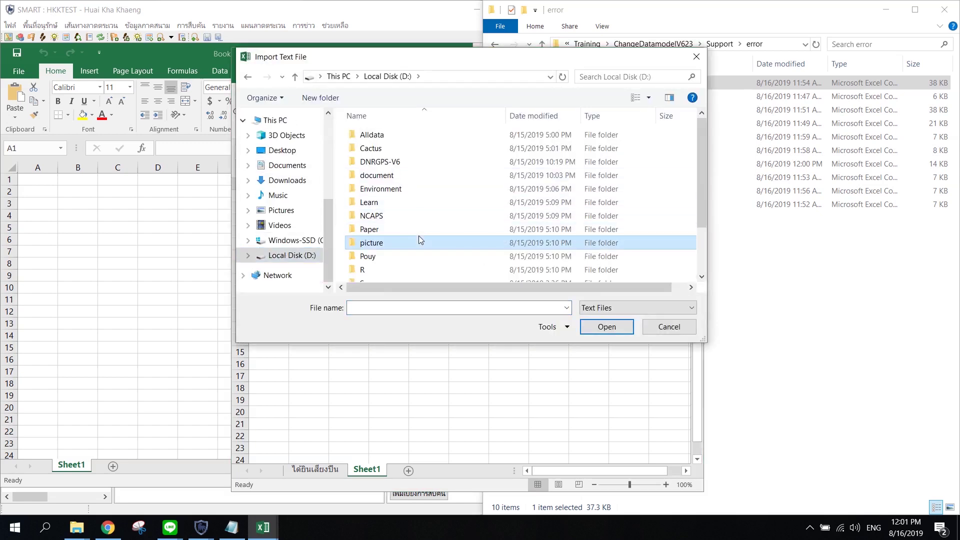
pyautogui.scroll(-2, 419, 236)
pyautogui.doubleClick(388, 245)
pyautogui.click(395, 187)
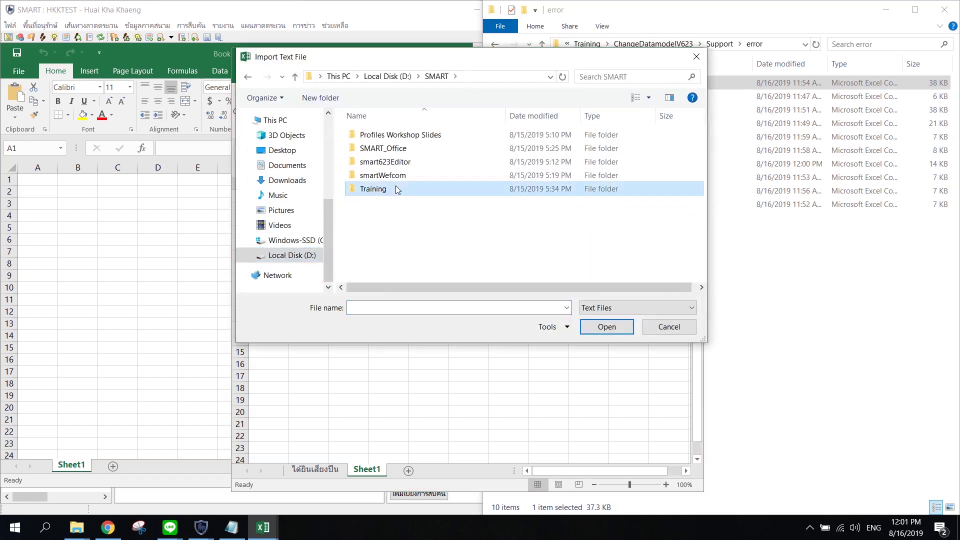
pyautogui.doubleClick(395, 188)
pyautogui.doubleClick(415, 136)
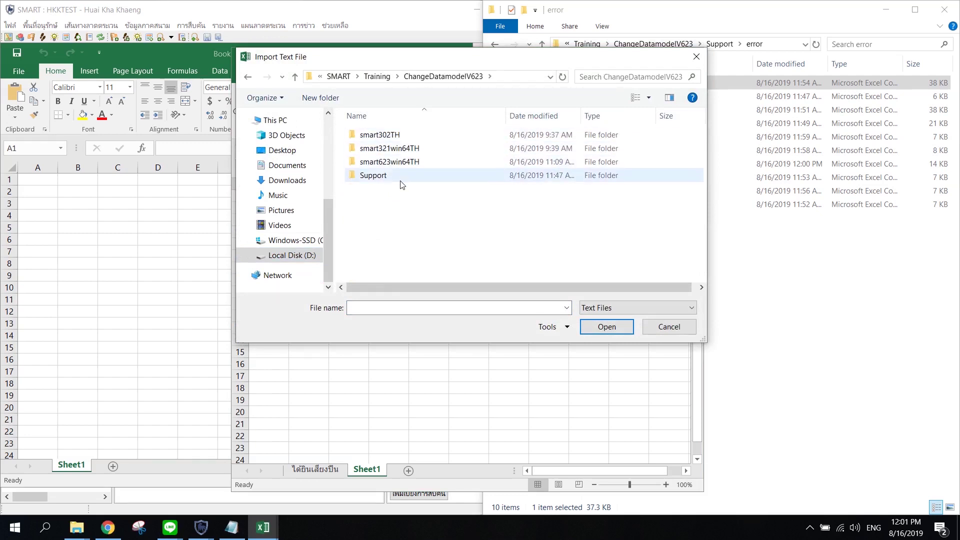
pyautogui.doubleClick(399, 180)
pyautogui.doubleClick(411, 158)
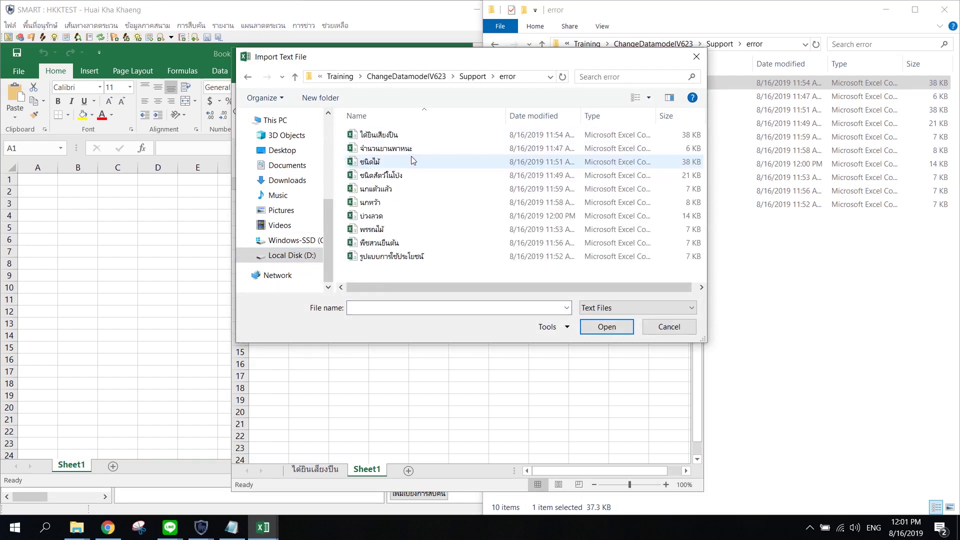
pyautogui.doubleClick(420, 140)
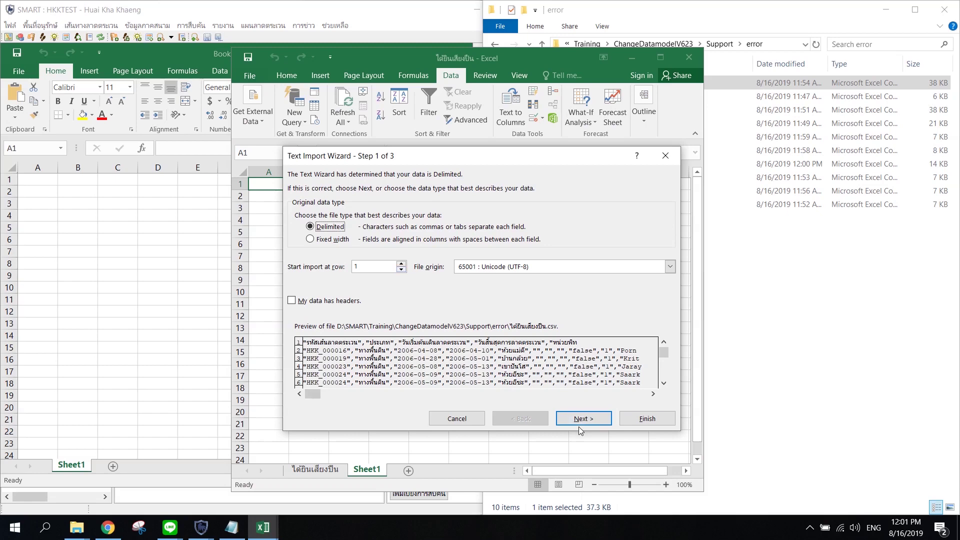
# Import it as comma-delimited data placed at cell A1 of the existing worksheet.
pyautogui.click(579, 420)
pyautogui.click(299, 229)
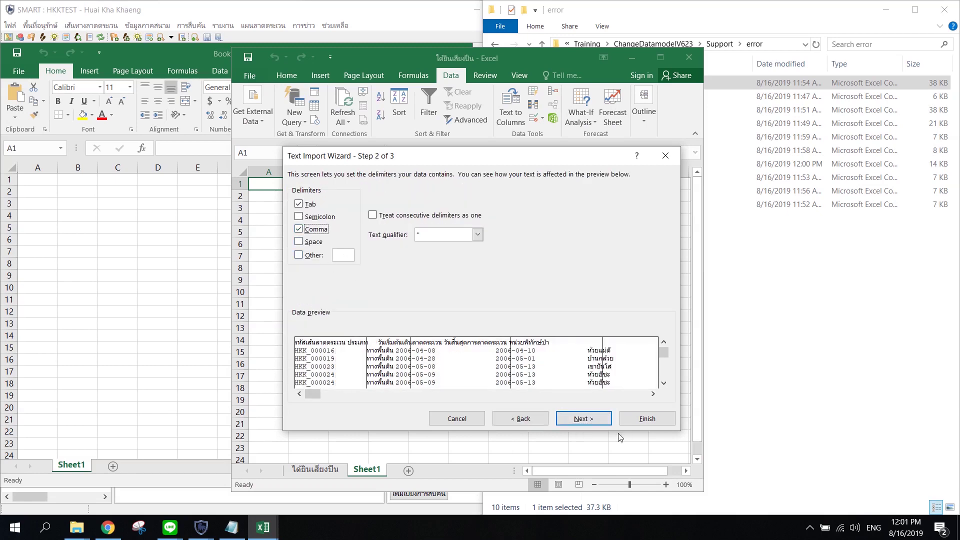
pyautogui.click(609, 419)
pyautogui.click(640, 422)
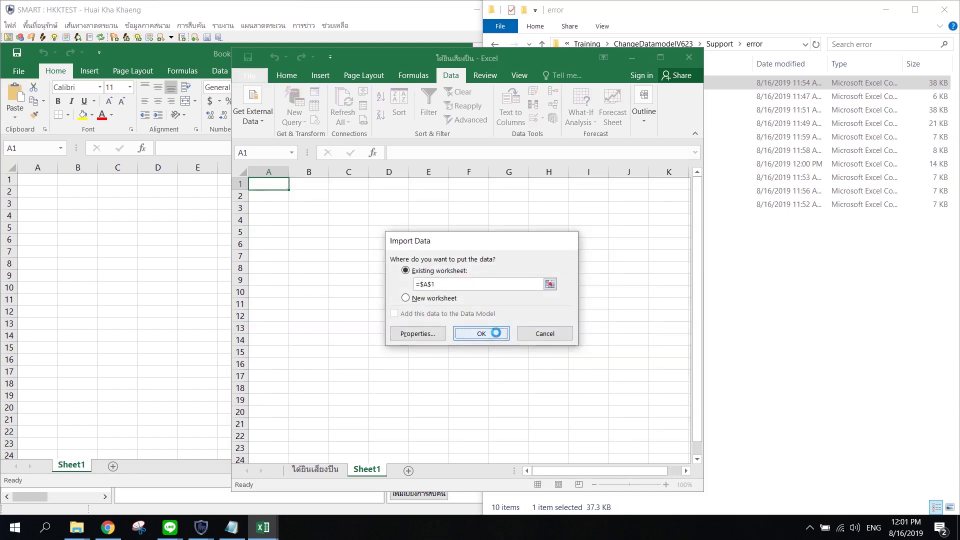
pyautogui.click(484, 332)
pyautogui.click(502, 278)
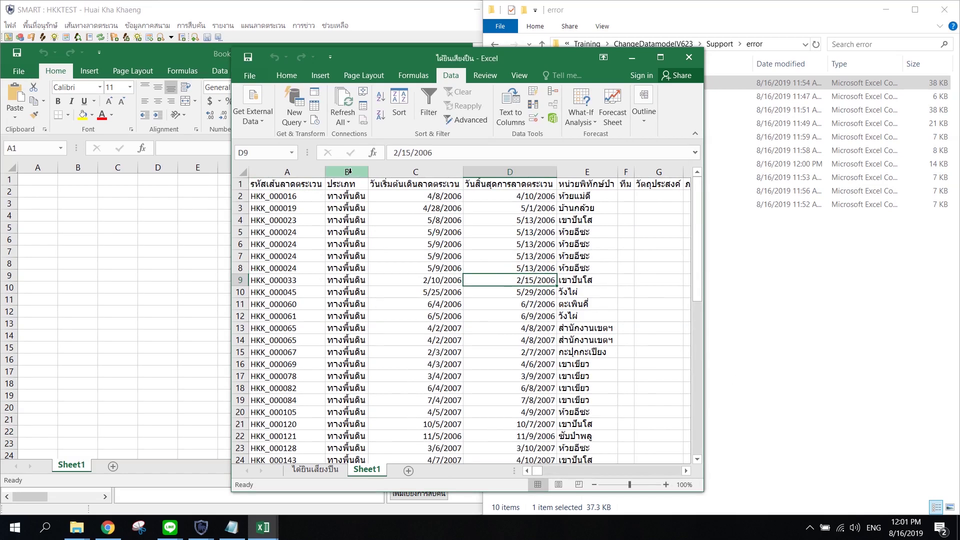
# Delete columns B–M, G–I and H–CX, keeping ID, number, date, time, X, Y and category.
pyautogui.moveTo(350, 169); pyautogui.dragTo(436, 228)
pyautogui.rightClick(439, 231)
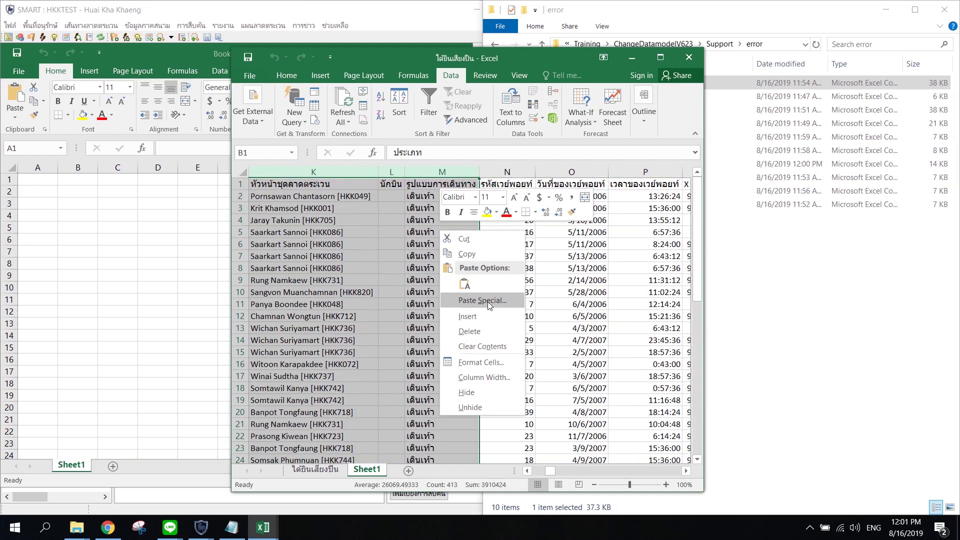
pyautogui.click(488, 331)
pyautogui.click(500, 280)
pyautogui.click(461, 198)
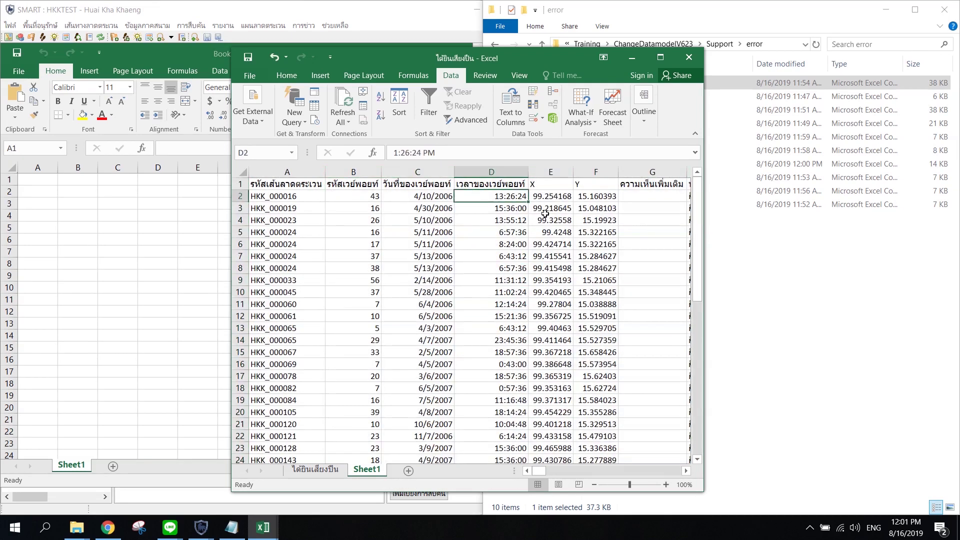
pyautogui.hscroll(3, 523, 196)
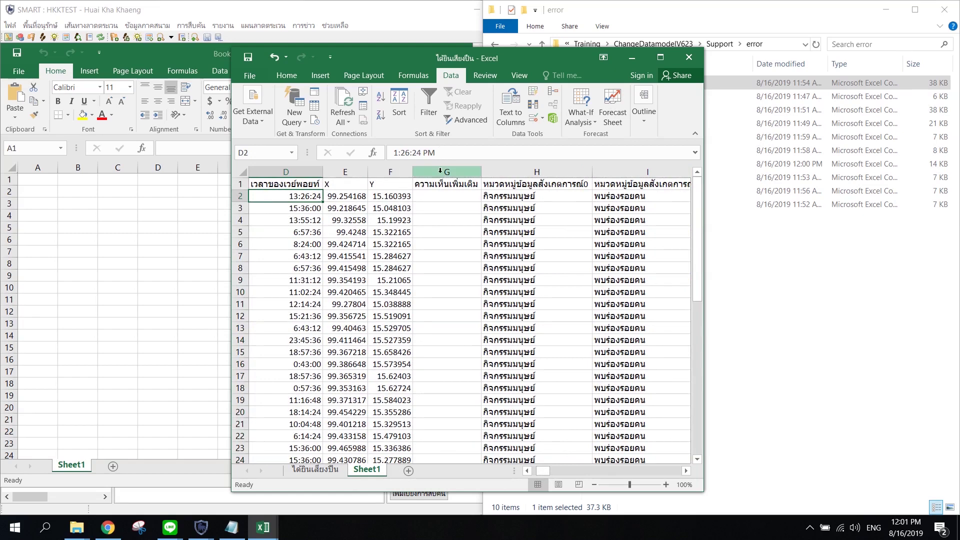
pyautogui.moveTo(484, 58); pyautogui.dragTo(412, 61)
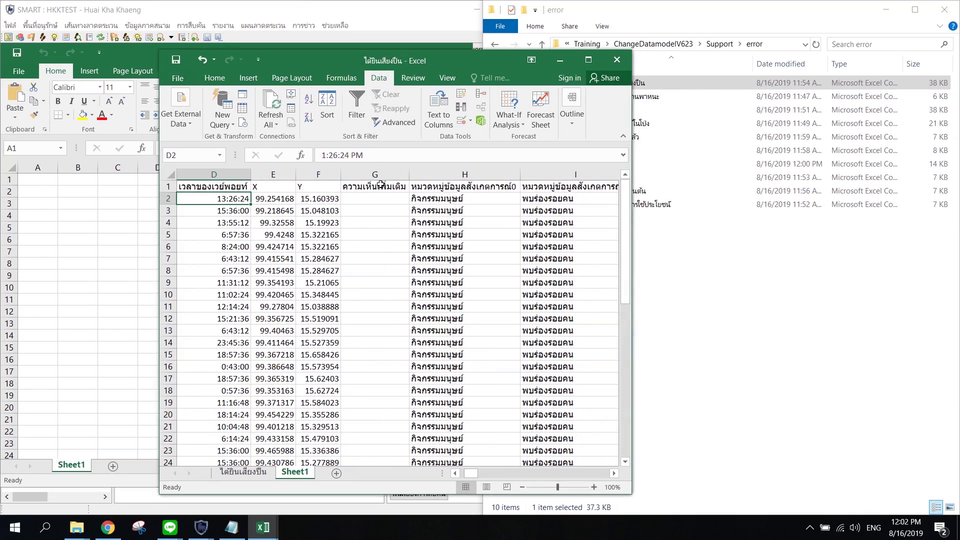
pyautogui.moveTo(378, 175); pyautogui.dragTo(273, 238)
pyautogui.rightClick(245, 236)
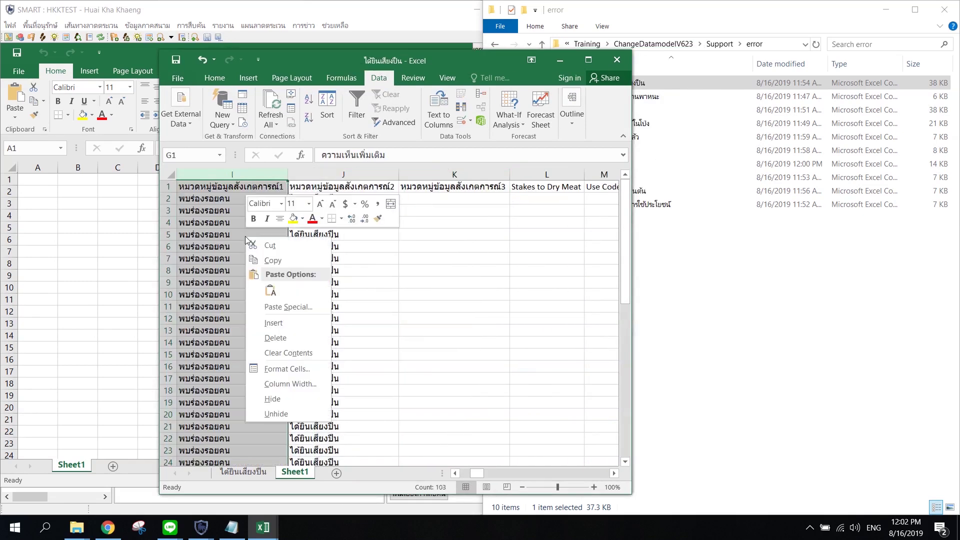
pyautogui.click(292, 337)
pyautogui.moveTo(473, 175); pyautogui.dragTo(957, 228)
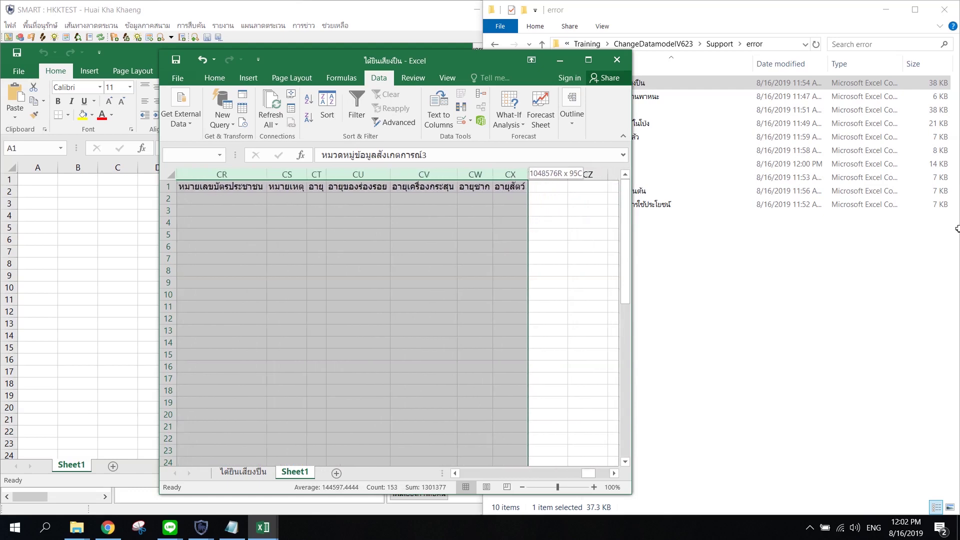
pyautogui.rightClick(426, 303)
pyautogui.click(472, 406)
pyautogui.click(472, 330)
pyautogui.hscroll(-3, 472, 331)
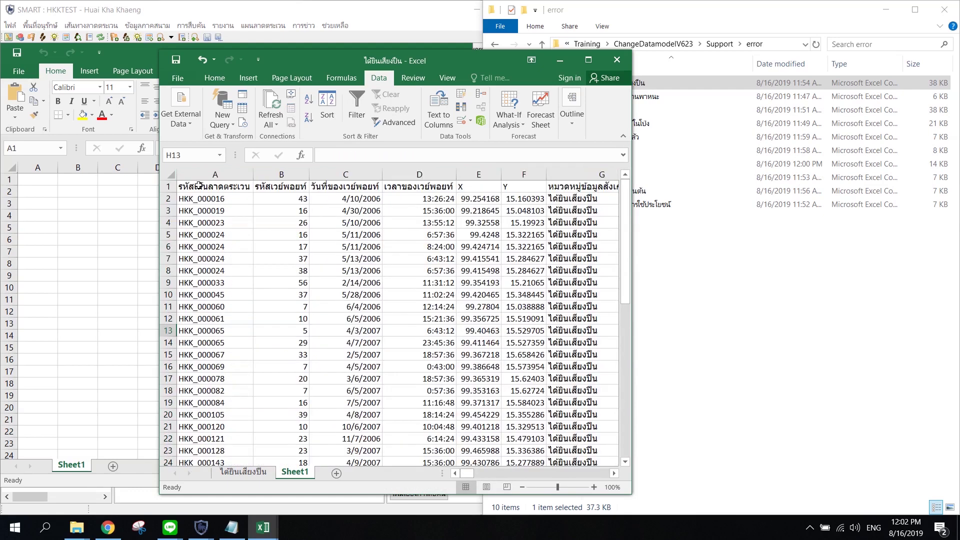
# Copy the trimmed waypoint table into Book1 at A1 and autofit all columns.
pyautogui.moveTo(202, 186); pyautogui.dragTo(518, 446)
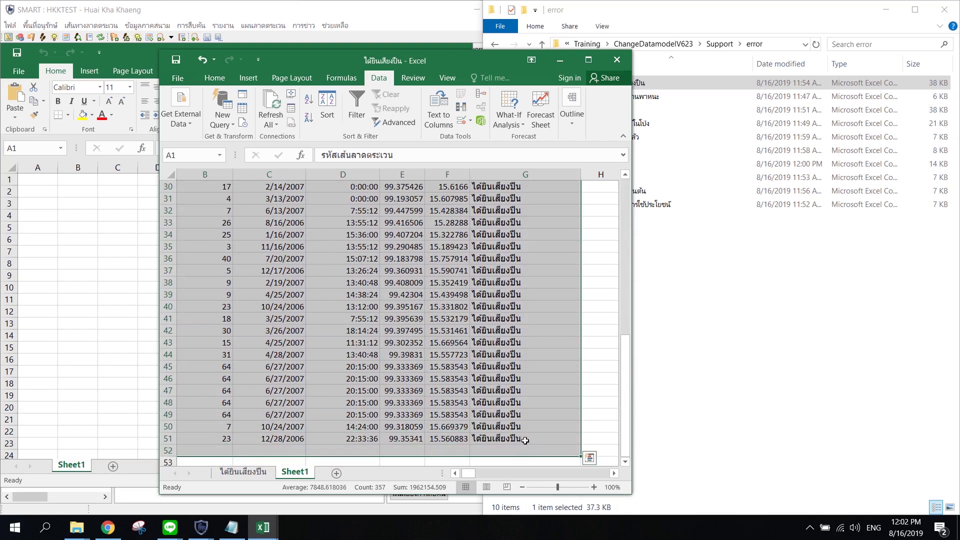
pyautogui.hotkey('ctrl', 'q')
pyautogui.click(117, 233)
pyautogui.write('นกแต้วแล้วสีน้ำเงิน')
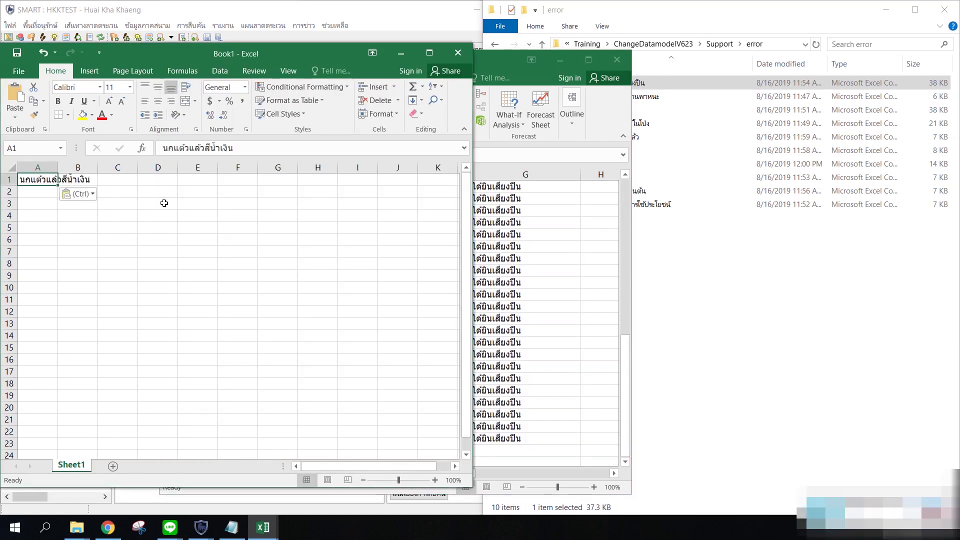
pyautogui.click(278, 252)
pyautogui.click(538, 296)
pyautogui.click(516, 258)
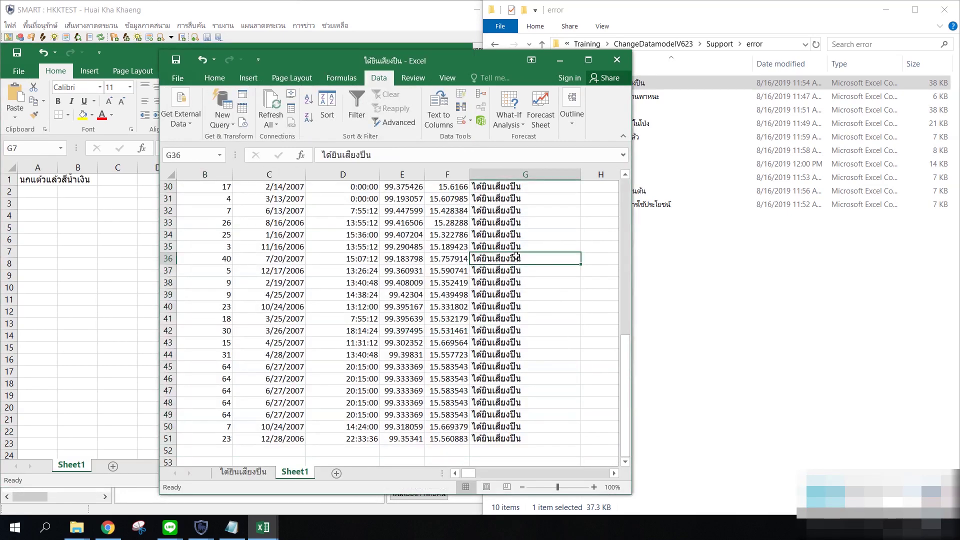
pyautogui.hotkey('ctrl', 'a')
pyautogui.hotkey('ctrl', 'c')
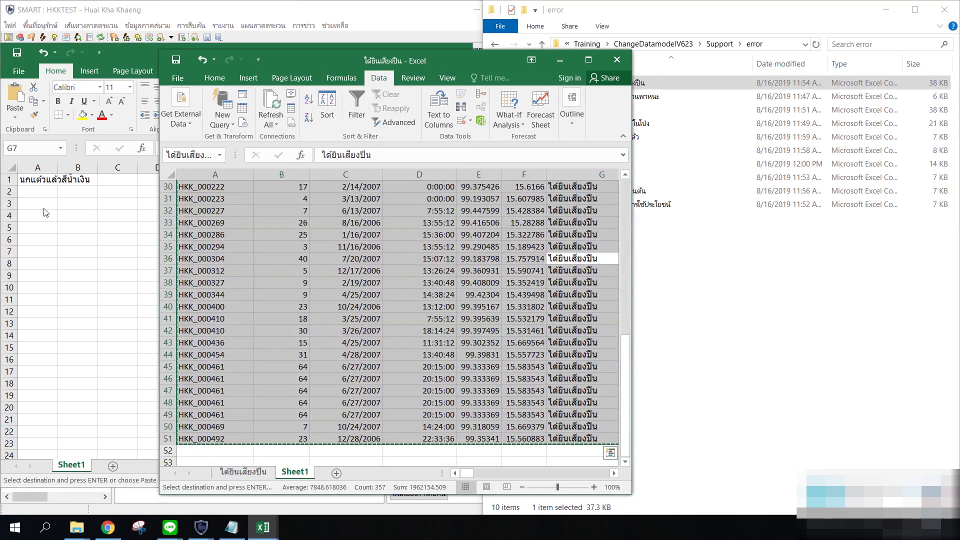
pyautogui.click(38, 180)
pyautogui.hotkey('ctrl', 'v')
pyautogui.hotkey('ctrl', 'a')
pyautogui.doubleClick(58, 167)
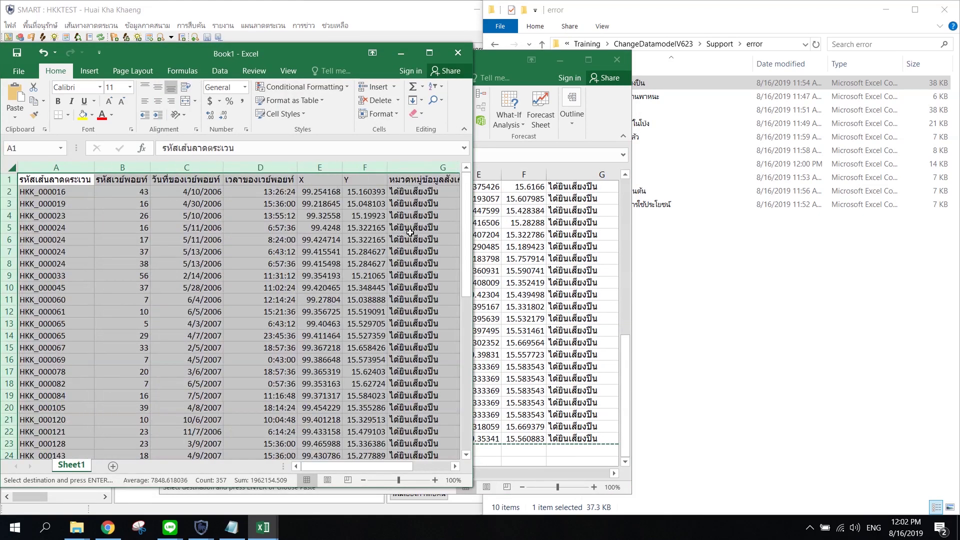
# Clear the source sheet's data and delete its import query.
pyautogui.click(535, 228)
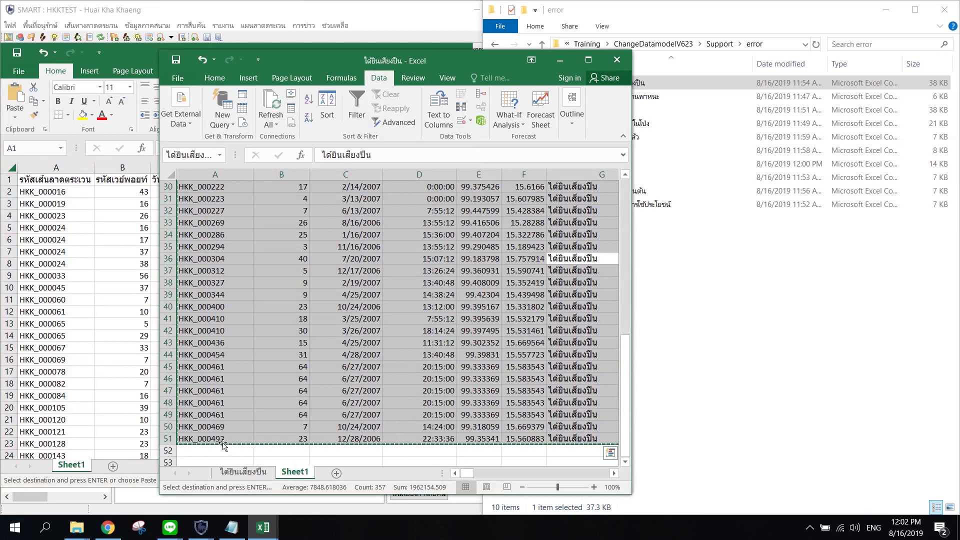
pyautogui.press('Delete')
pyautogui.click(460, 299)
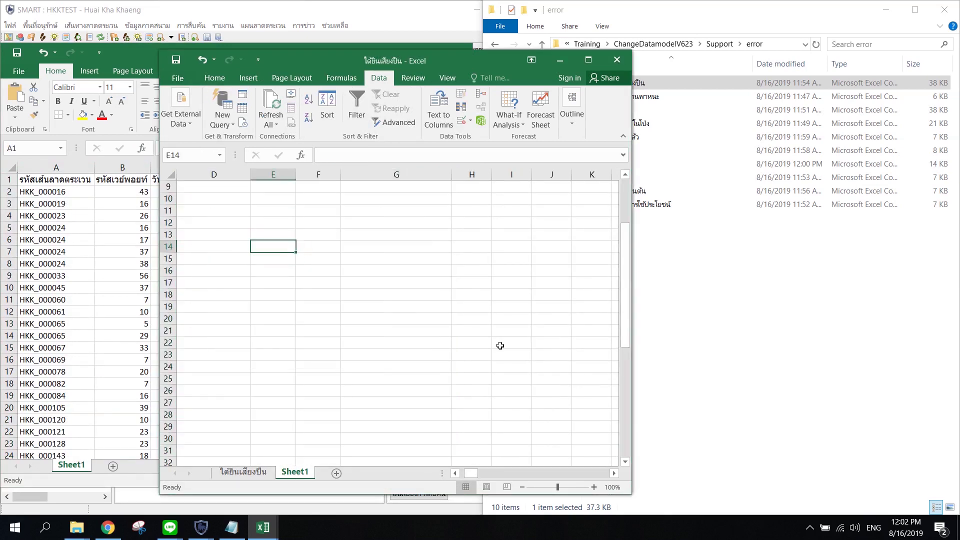
pyautogui.moveTo(625, 336); pyautogui.dragTo(625, 300)
# Import the จำนวนยานพาหนะ CSV as comma-delimited text at cell A1.
pyautogui.click(181, 119)
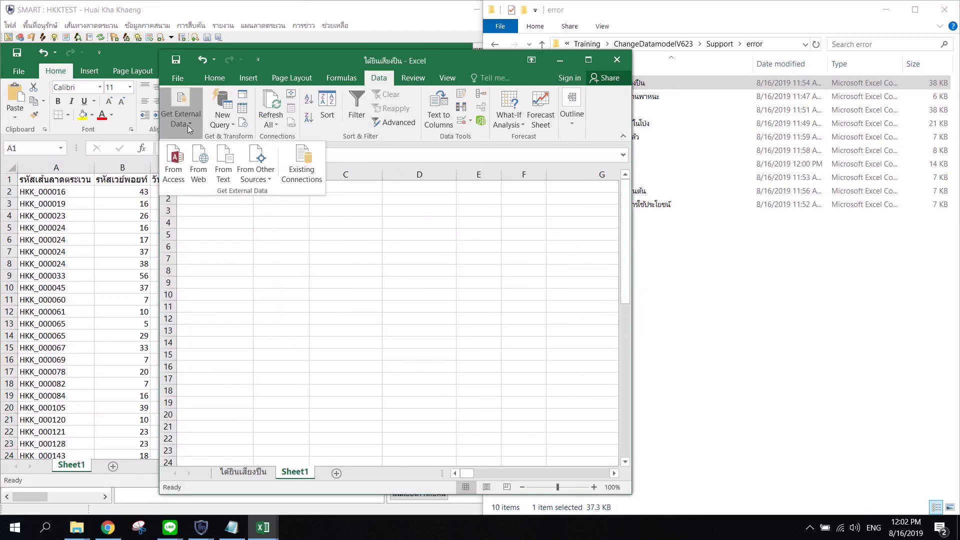
pyautogui.click(223, 167)
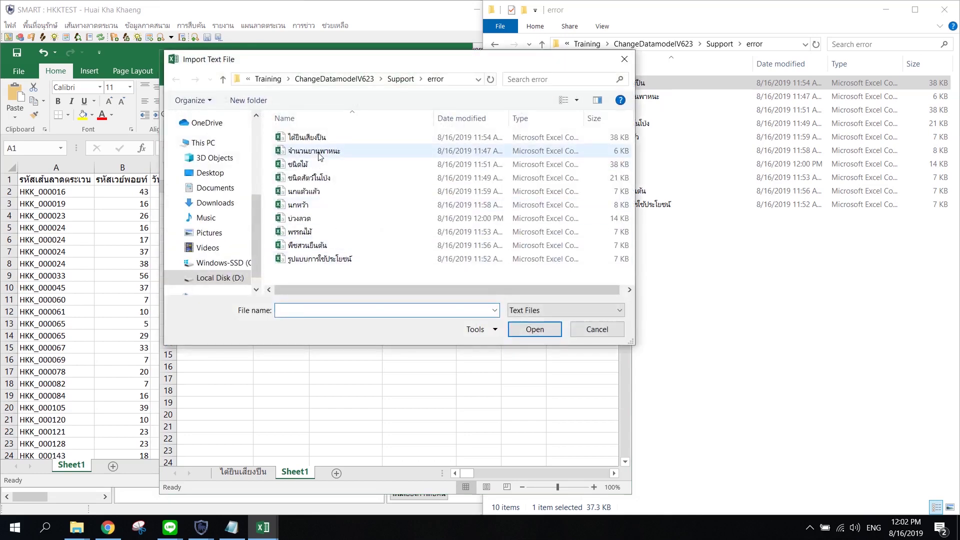
pyautogui.doubleClick(319, 151)
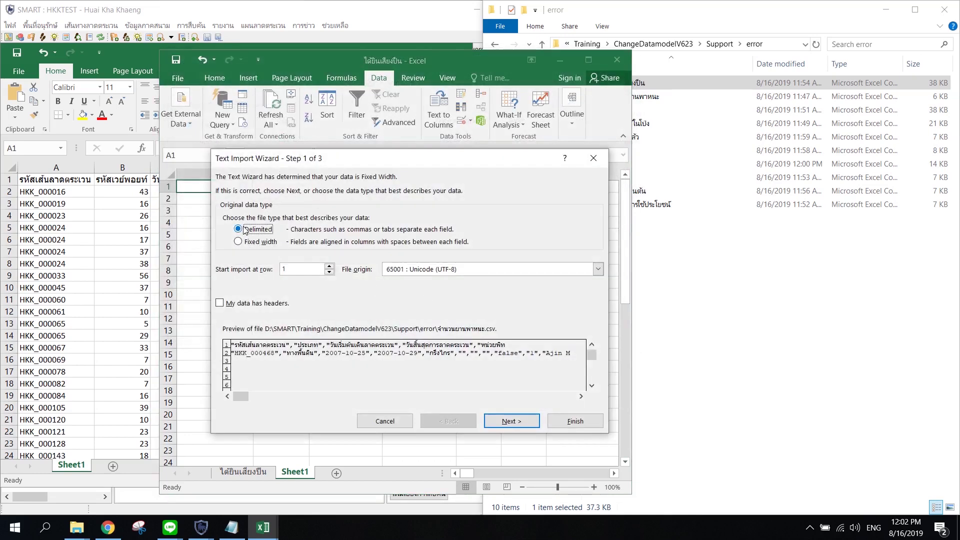
pyautogui.click(512, 421)
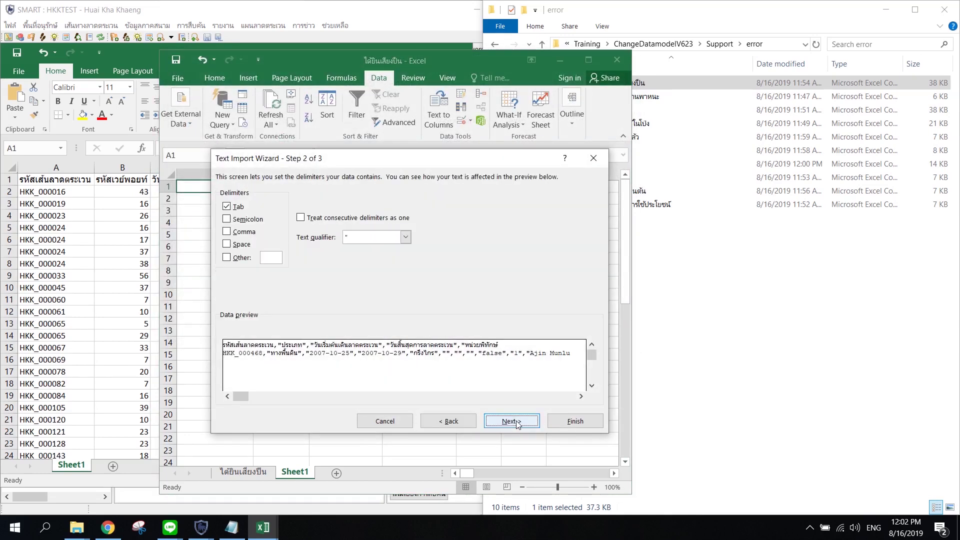
pyautogui.click(228, 232)
pyautogui.click(512, 422)
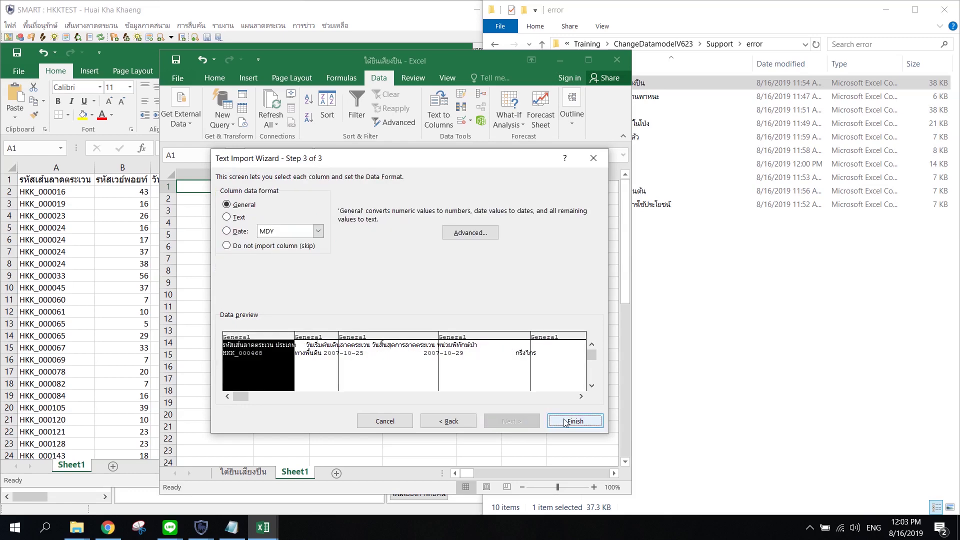
pyautogui.click(574, 421)
pyautogui.click(396, 334)
pyautogui.click(275, 174)
# Delete columns B–M, G–H and everything from H onward, leaving the seven waypoint columns.
pyautogui.moveTo(297, 174); pyautogui.dragTo(461, 223)
pyautogui.rightClick(440, 228)
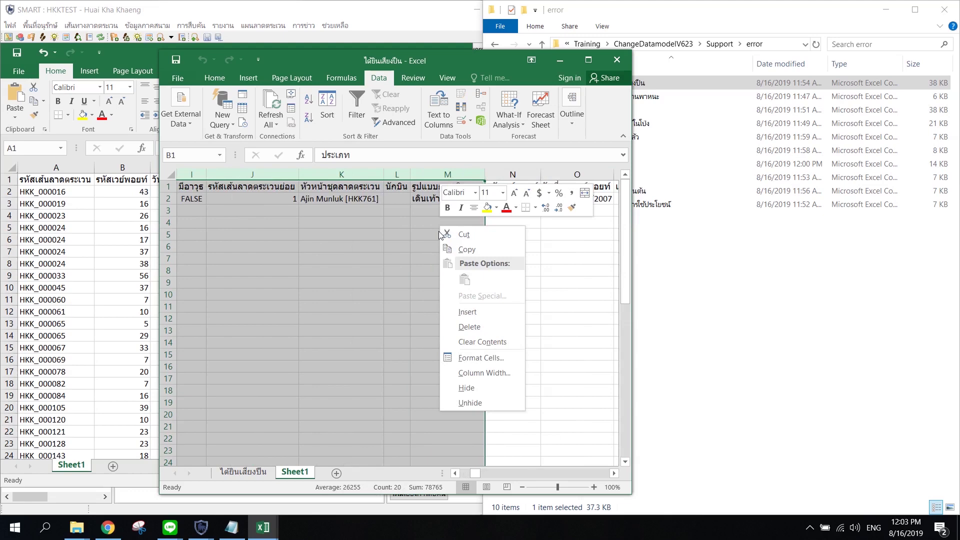
pyautogui.click(481, 328)
pyautogui.moveTo(583, 175); pyautogui.dragTo(336, 215)
pyautogui.rightClick(334, 216)
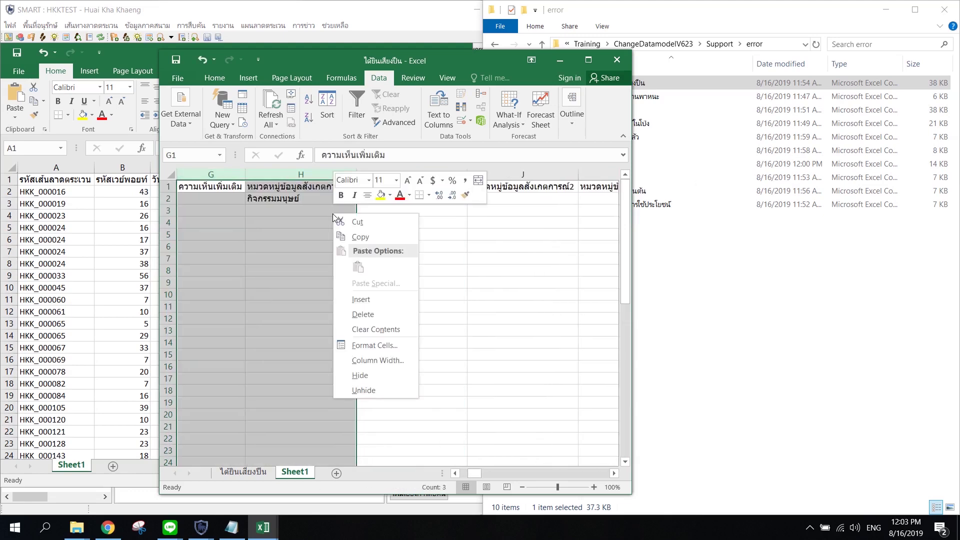
pyautogui.click(358, 307)
pyautogui.moveTo(296, 59); pyautogui.dragTo(476, 62)
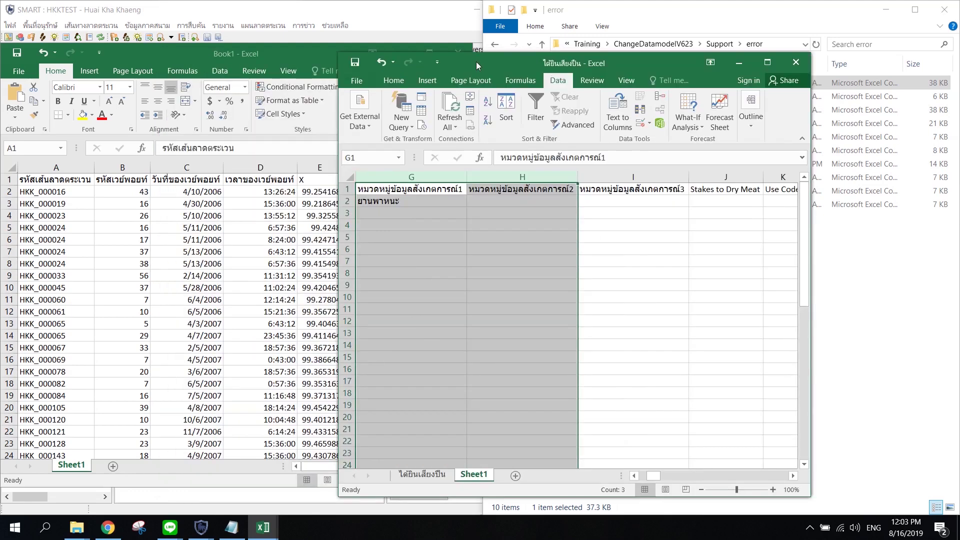
pyautogui.click(508, 249)
pyautogui.click(499, 202)
pyautogui.moveTo(506, 178); pyautogui.dragTo(640, 245)
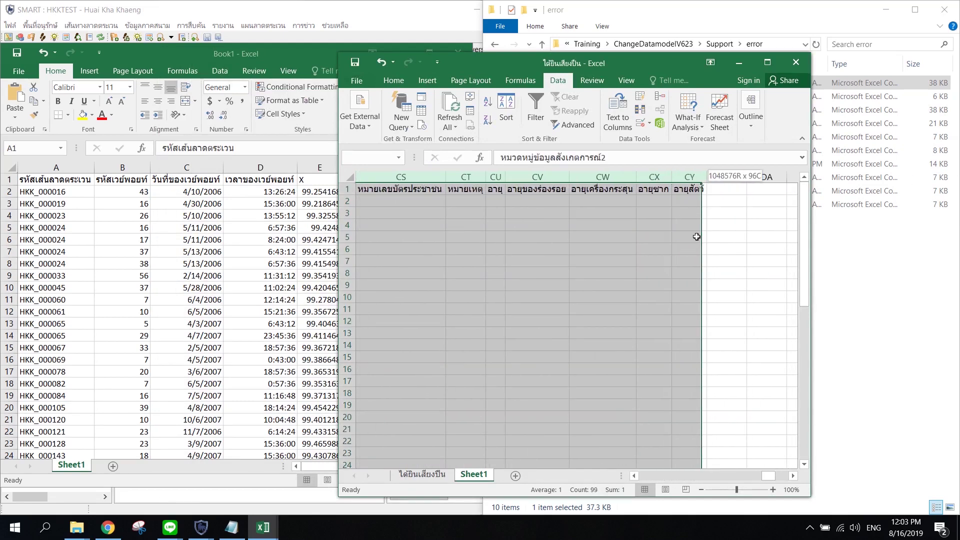
pyautogui.hotkey('ctrl', '-')
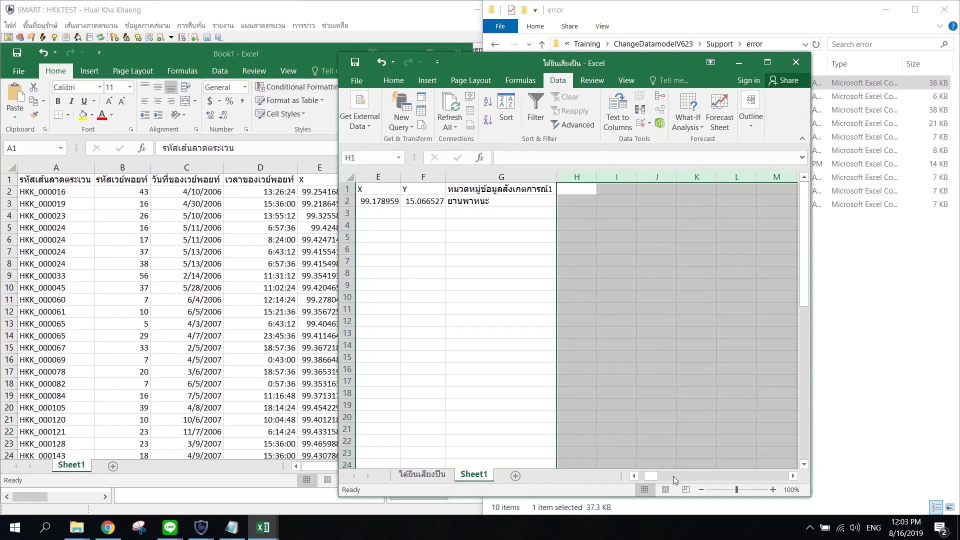
# Copy waypoint row A2:G2 and append it to Book1 as row 52.
pyautogui.moveTo(500, 202); pyautogui.dragTo(381, 201)
pyautogui.hotkey('ctrl', 'c')
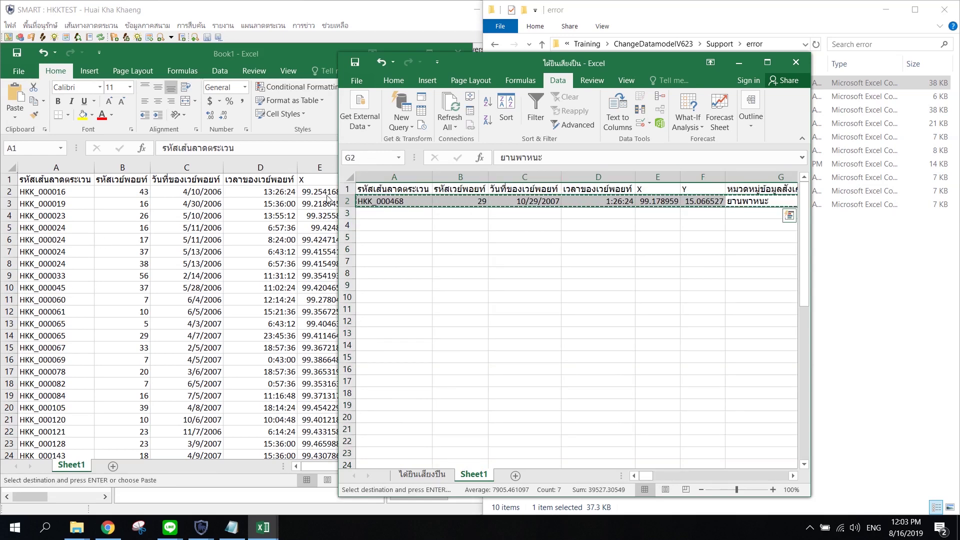
pyautogui.click(126, 311)
pyautogui.scroll(-20, 120, 293)
pyautogui.scroll(7, 103, 288)
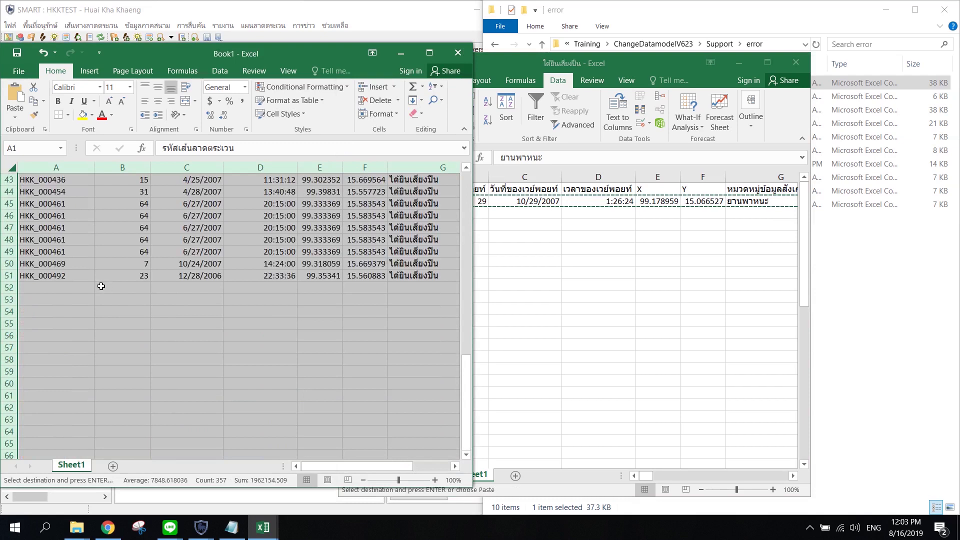
pyautogui.click(38, 290)
pyautogui.hotkey('ctrl', 'v')
pyautogui.click(424, 323)
pyautogui.click(546, 288)
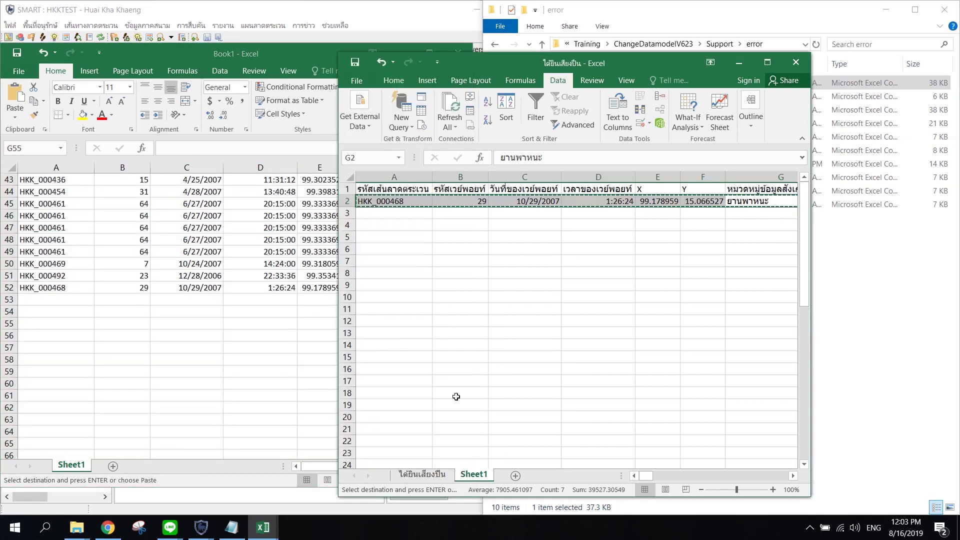
# Clear the data sheet, remove its query, and choose the next error-folder CSV to import.
pyautogui.click(414, 271)
pyautogui.hotkey('ctrl', 'a')
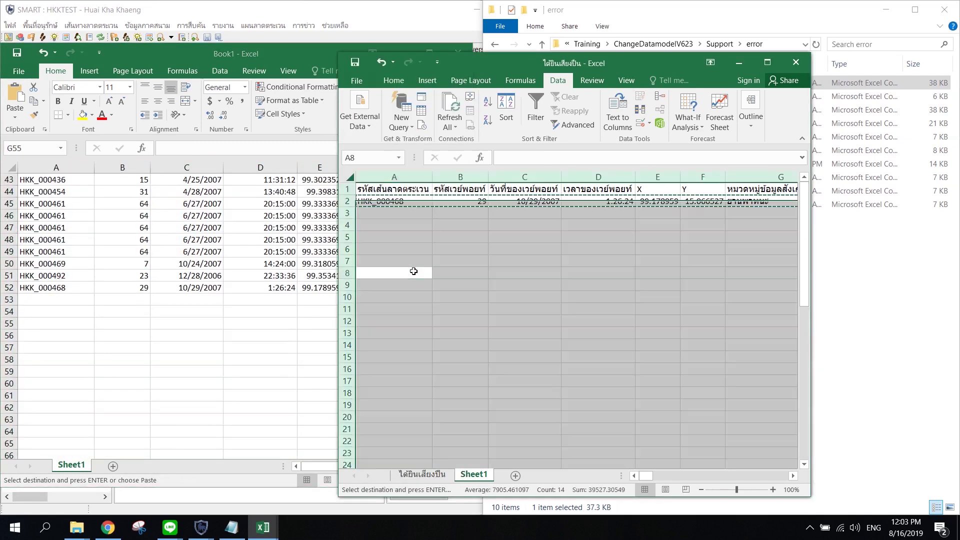
pyautogui.press('Delete')
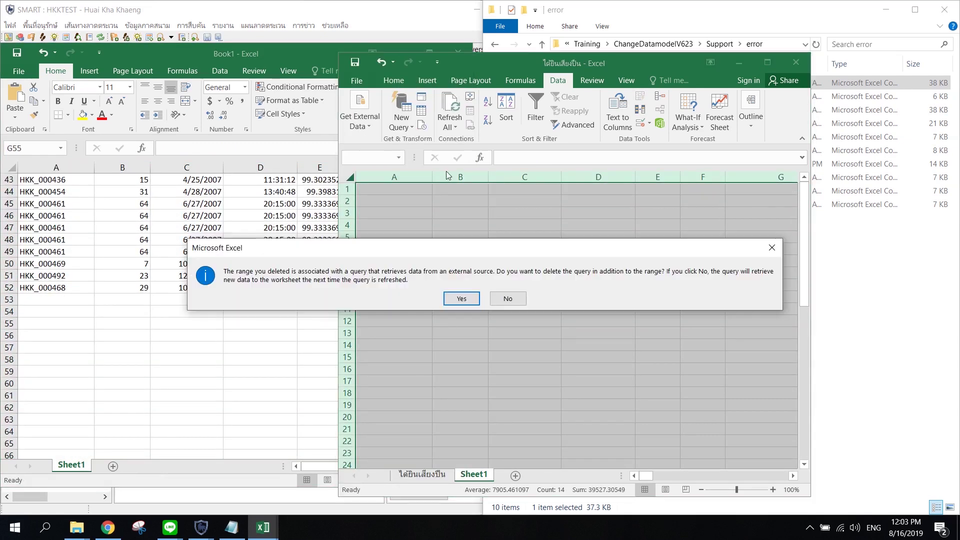
pyautogui.click(466, 304)
pyautogui.click(407, 192)
pyautogui.click(361, 127)
pyautogui.click(402, 170)
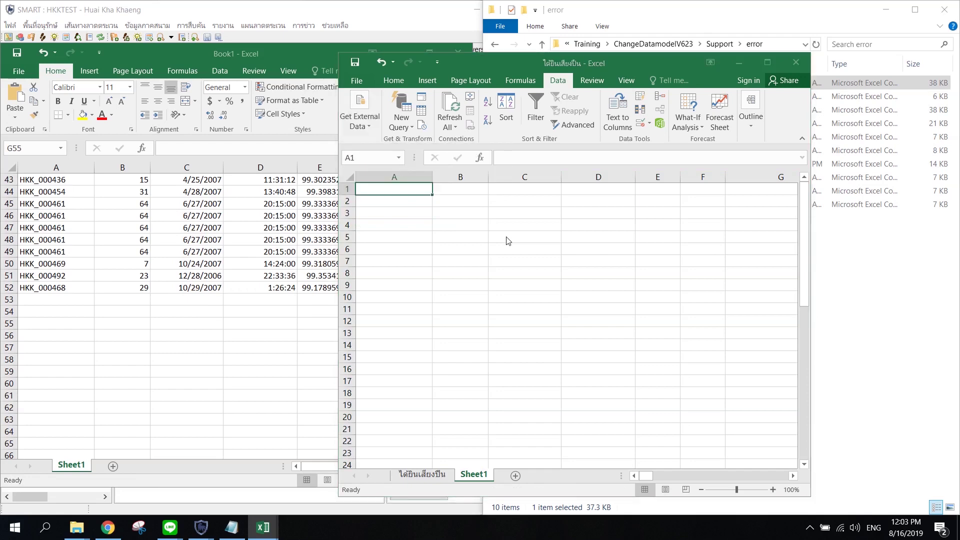
pyautogui.doubleClick(493, 163)
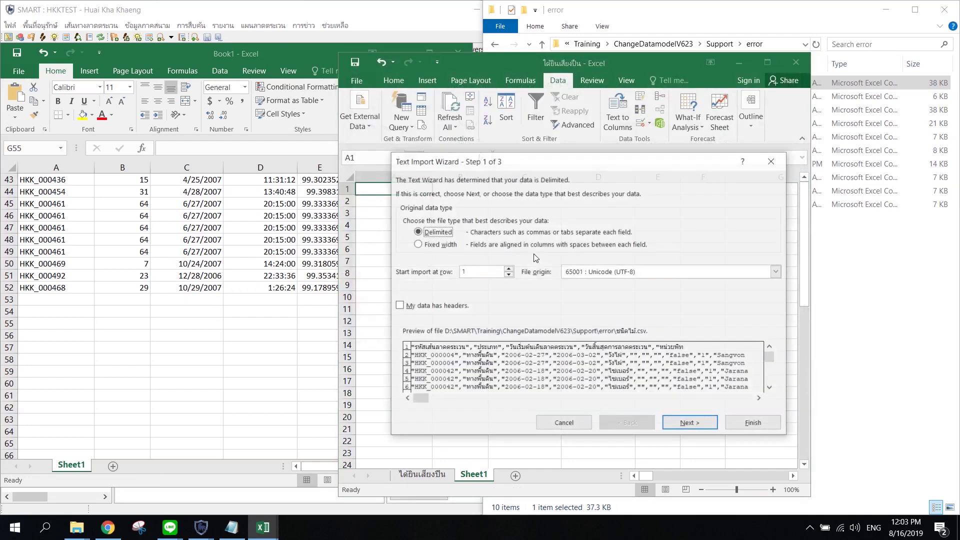
# Finish importing the text file as comma-delimited data placed at cell A1.
pyautogui.click(688, 423)
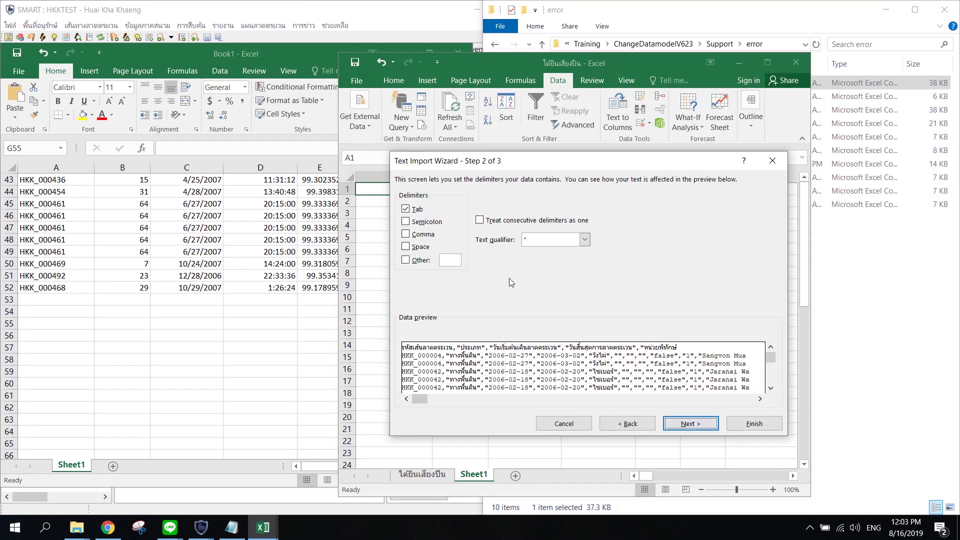
pyautogui.click(417, 235)
pyautogui.click(691, 423)
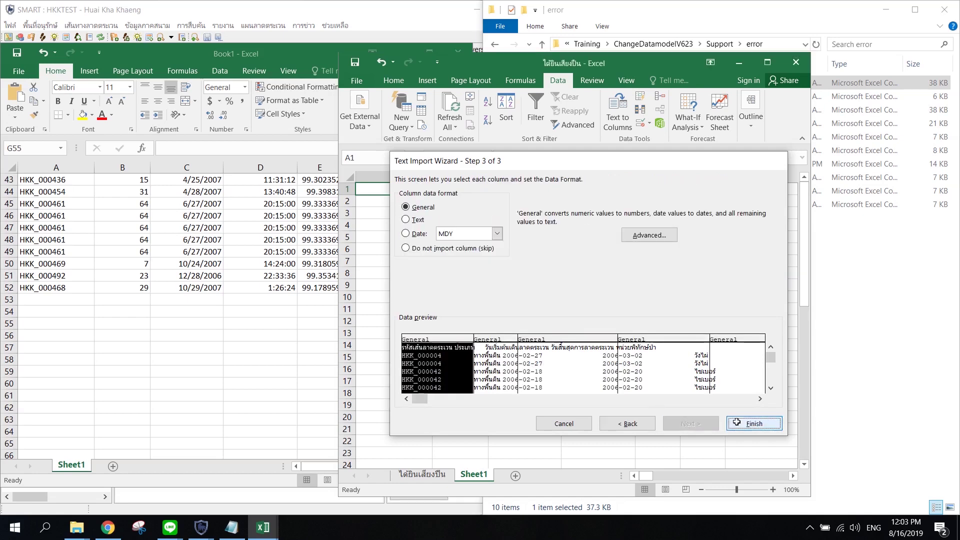
pyautogui.click(737, 423)
pyautogui.click(599, 340)
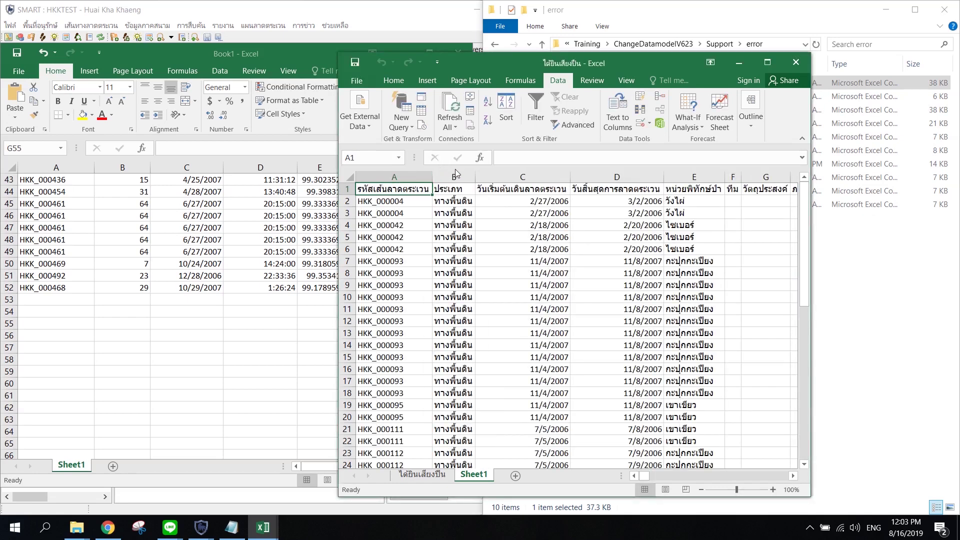
# Delete the unneeded columns B through M, then columns G and H.
pyautogui.moveTo(455, 169); pyautogui.dragTo(702, 246)
pyautogui.rightClick(580, 249)
pyautogui.click(600, 347)
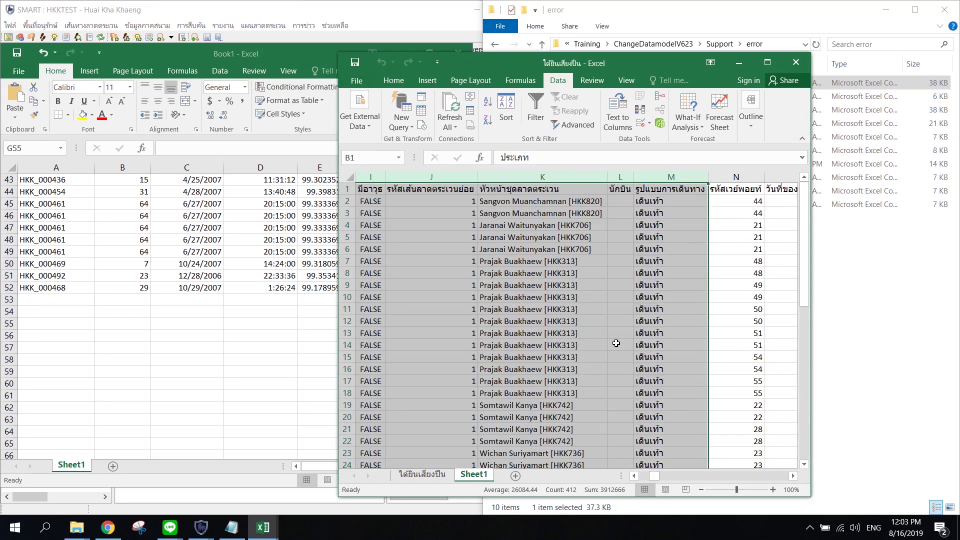
pyautogui.moveTo(752, 182); pyautogui.dragTo(754, 178)
pyautogui.moveTo(544, 208); pyautogui.dragTo(516, 225)
pyautogui.rightClick(517, 225)
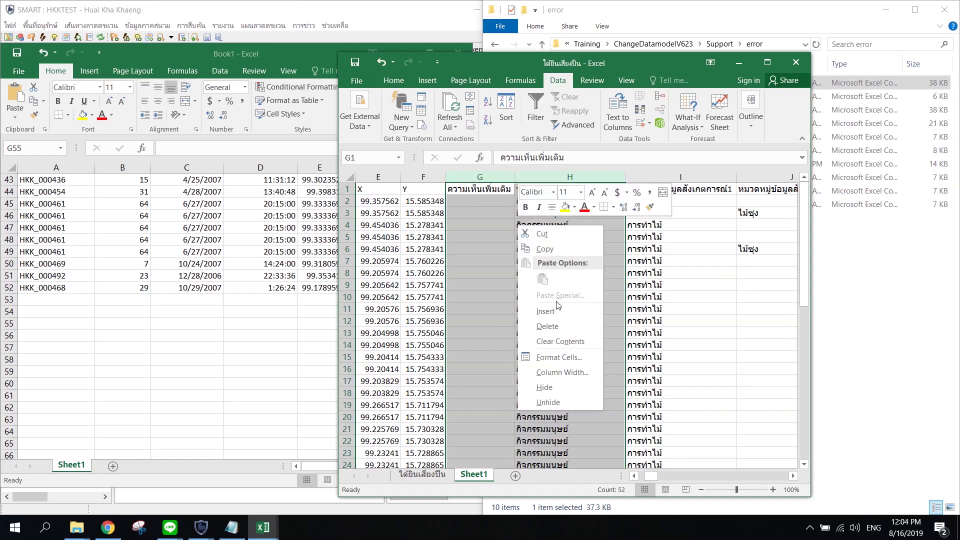
pyautogui.click(549, 326)
# Delete the leftover columns H through CY, keeping only the waypoint columns.
pyautogui.moveTo(651, 179); pyautogui.dragTo(690, 199)
pyautogui.rightClick(635, 263)
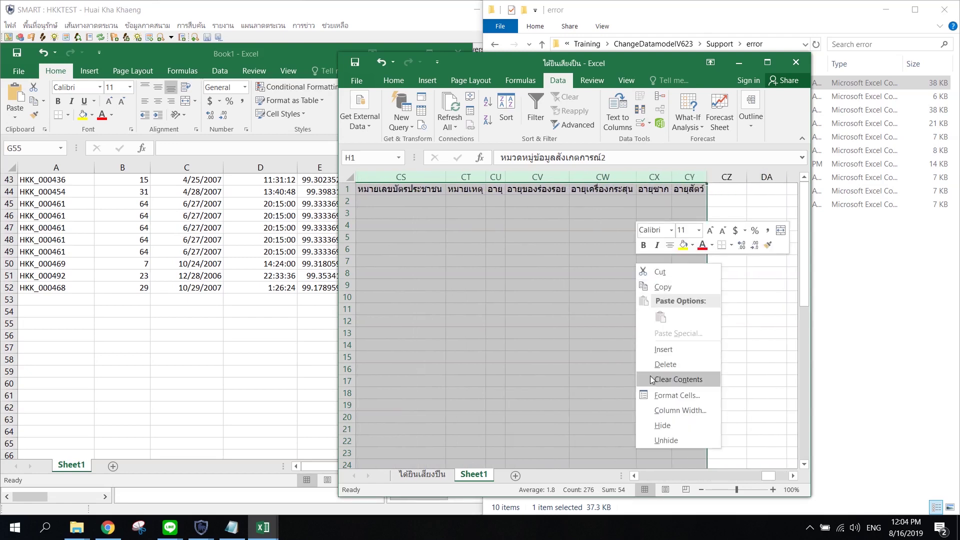
pyautogui.click(664, 362)
pyautogui.click(525, 274)
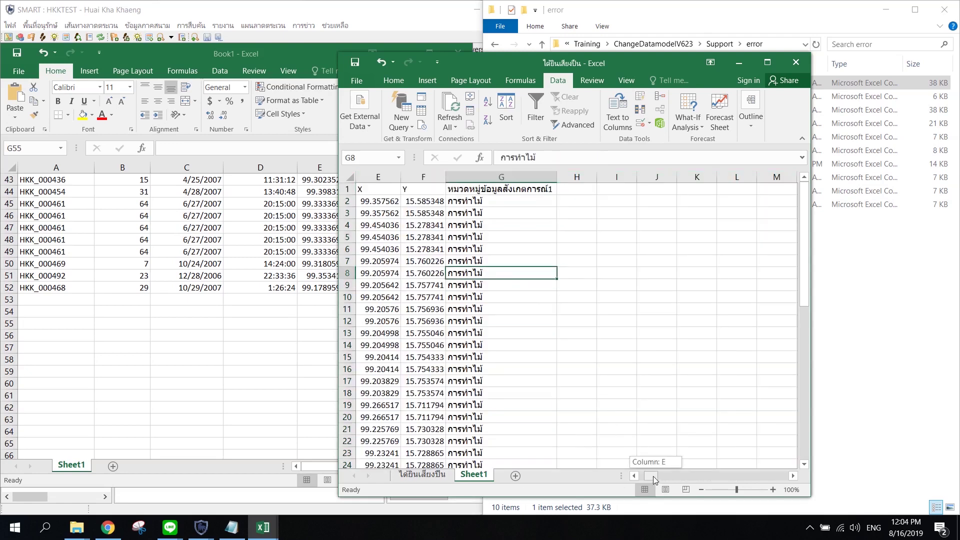
pyautogui.moveTo(653, 479); pyautogui.dragTo(642, 479)
# Copy the waypoint rows from A2 down and paste them into Book1 at row 53.
pyautogui.click(373, 202)
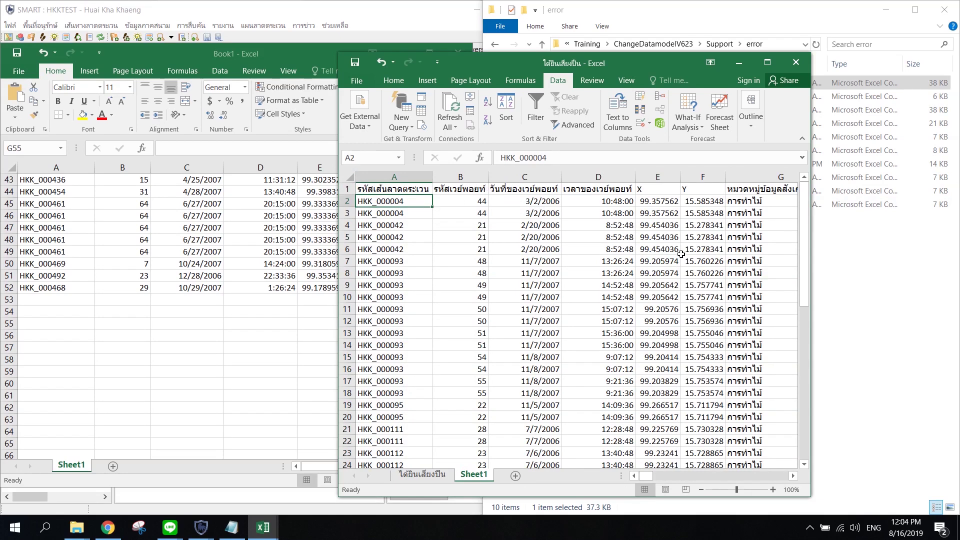
pyautogui.scroll(-18, 774, 198)
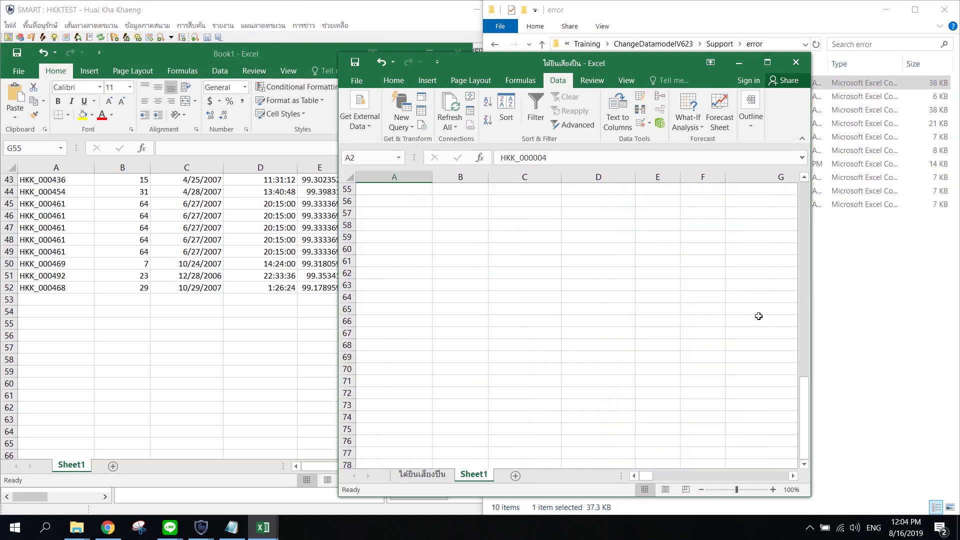
pyautogui.hotkey('ctrl', 'shift', 'End')
pyautogui.hotkey('ctrl', 'c')
pyautogui.click(44, 301)
pyautogui.hotkey('ctrl', 'v')
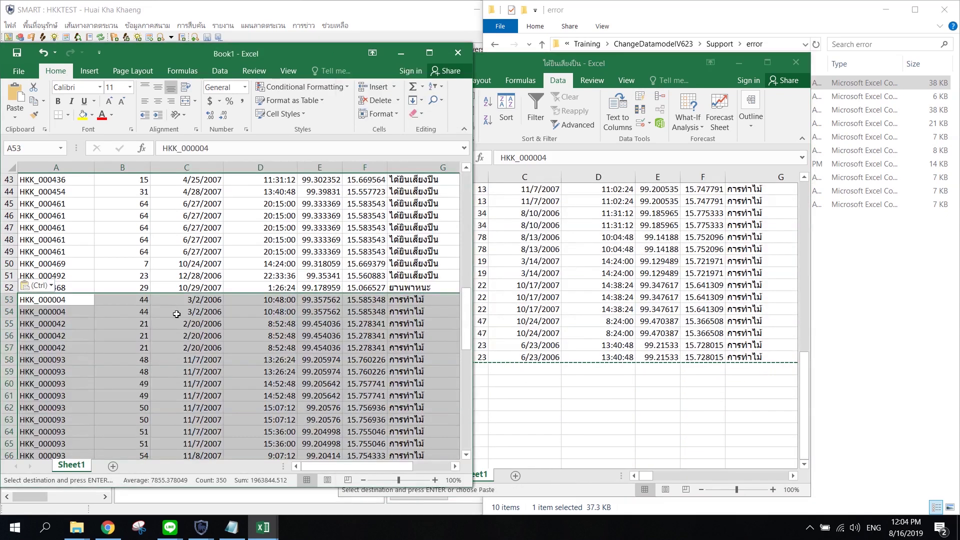
# Clear the import sheet, removing its linked data query, and return to A1.
pyautogui.click(260, 323)
pyautogui.click(403, 404)
pyautogui.hotkey('ctrl', 'a')
pyautogui.press('Delete')
pyautogui.click(460, 299)
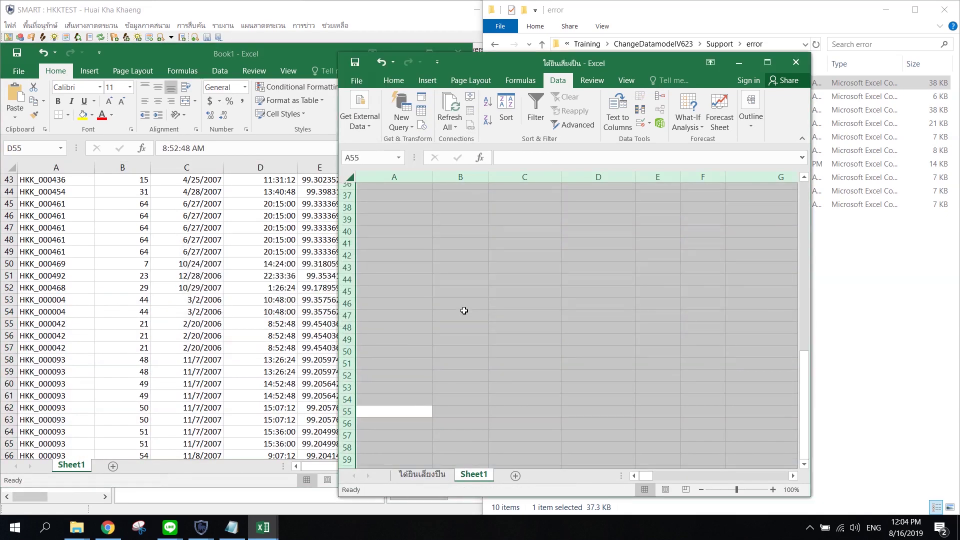
pyautogui.click(373, 189)
pyautogui.click(365, 123)
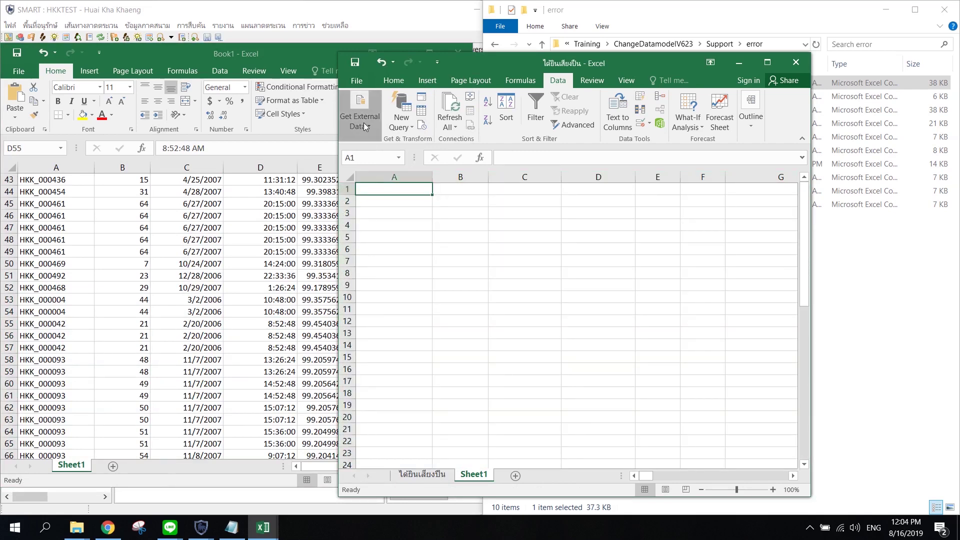
# Import the ชนิดสัตว์ในโปง CSV from text as comma-delimited data at A1.
pyautogui.click(399, 166)
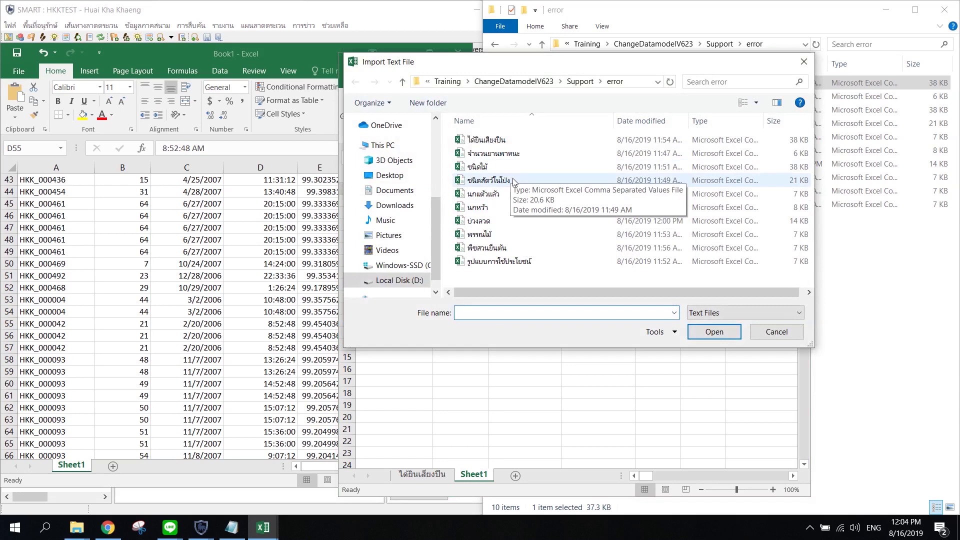
pyautogui.doubleClick(513, 181)
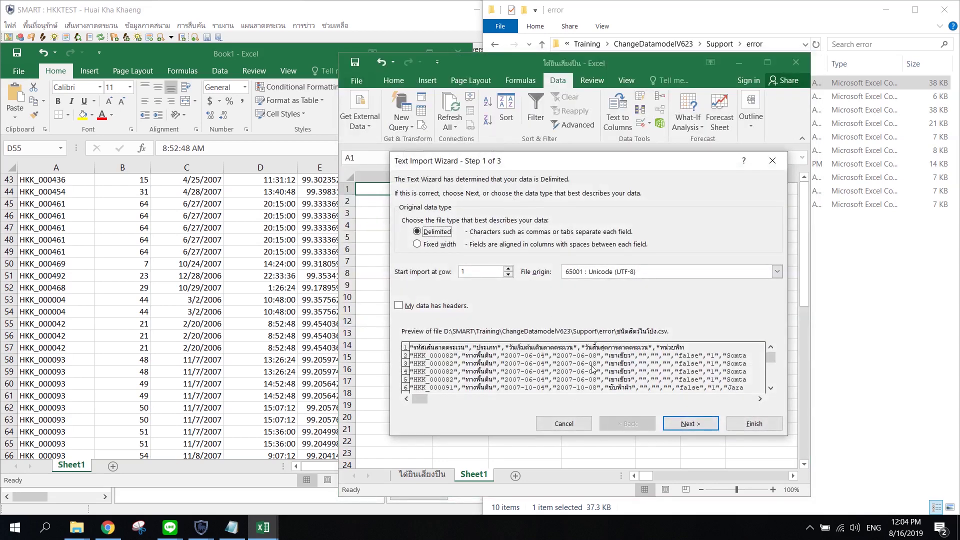
pyautogui.click(681, 423)
pyautogui.click(406, 233)
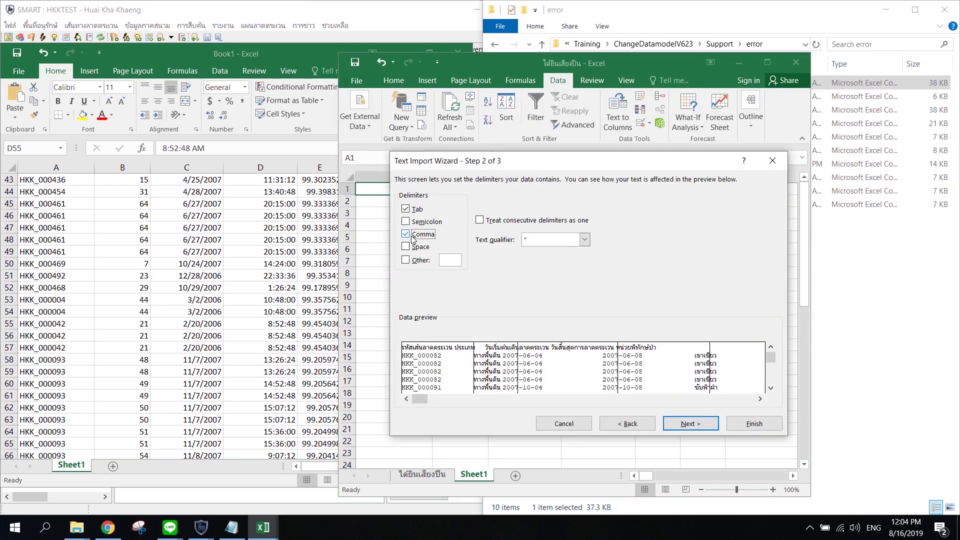
pyautogui.click(676, 421)
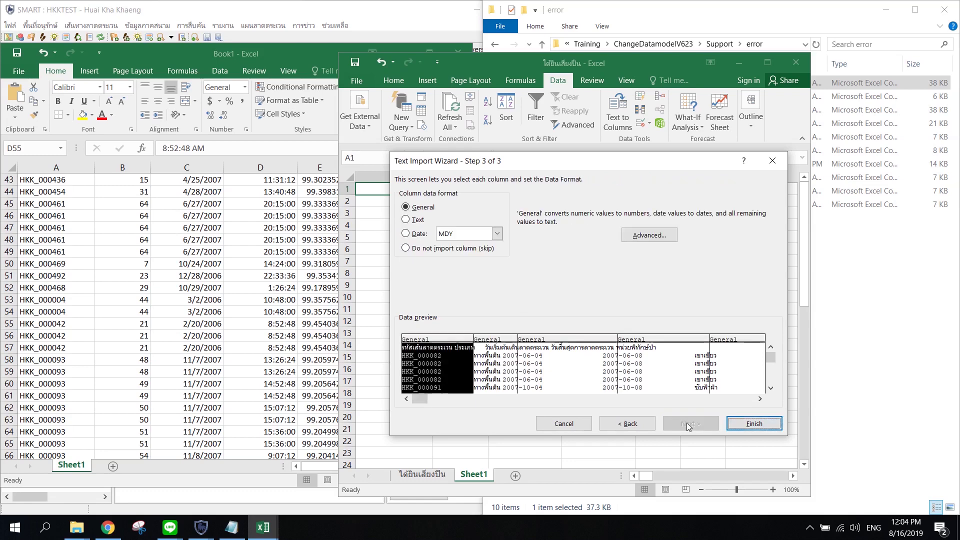
pyautogui.click(765, 423)
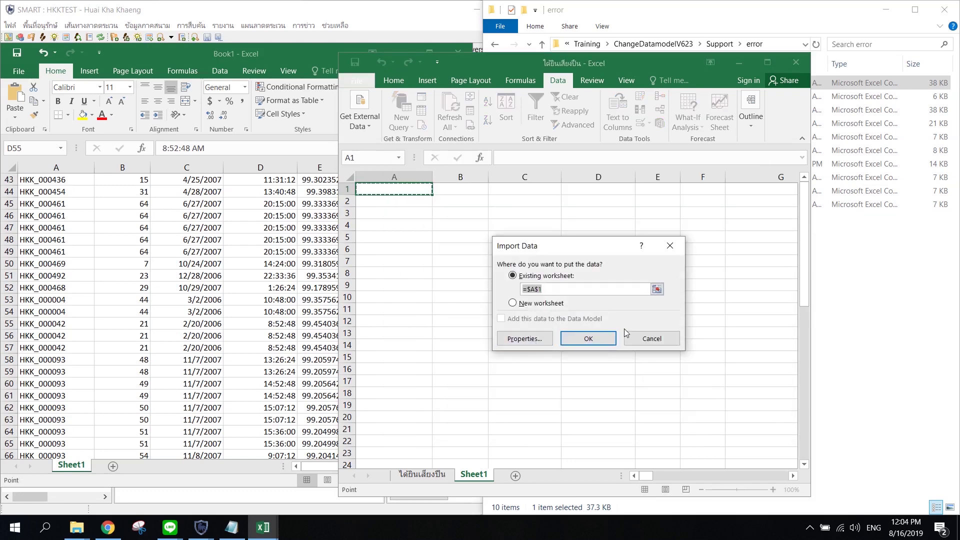
pyautogui.click(588, 338)
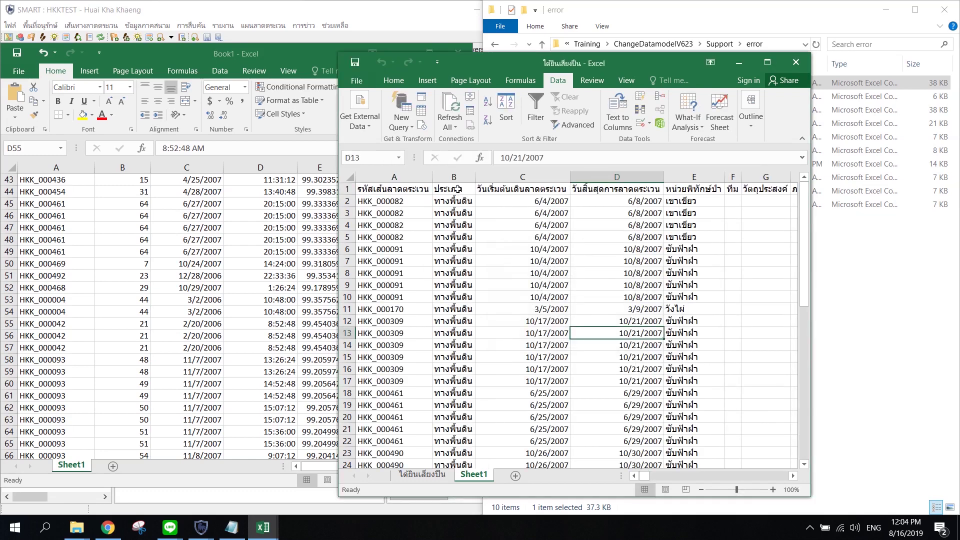
# Delete the unneeded columns B through M.
pyautogui.click(456, 176)
pyautogui.moveTo(455, 176); pyautogui.dragTo(551, 226)
pyautogui.rightClick(551, 226)
pyautogui.click(600, 329)
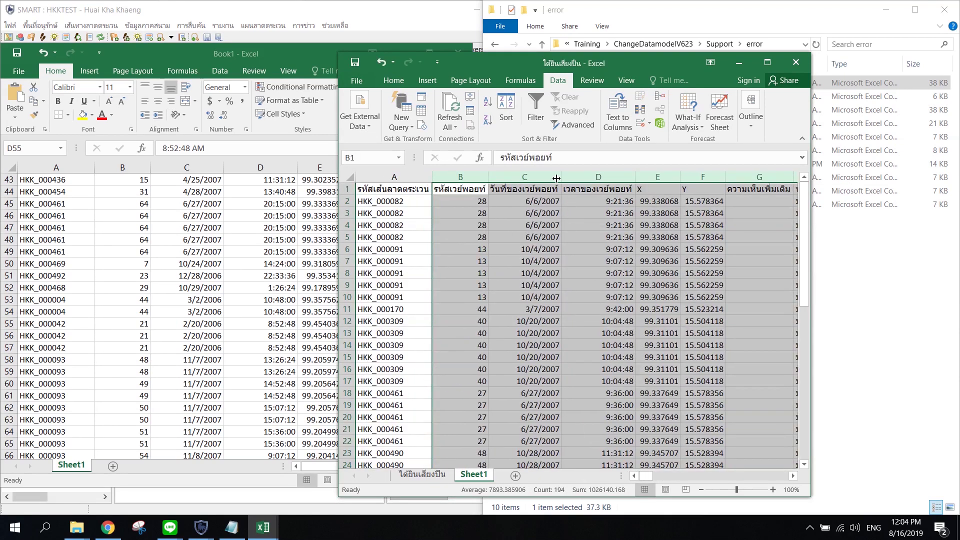
# Delete two extra columns at G and all trailing empty columns from H onward.
pyautogui.click(734, 178)
pyautogui.rightClick(748, 181)
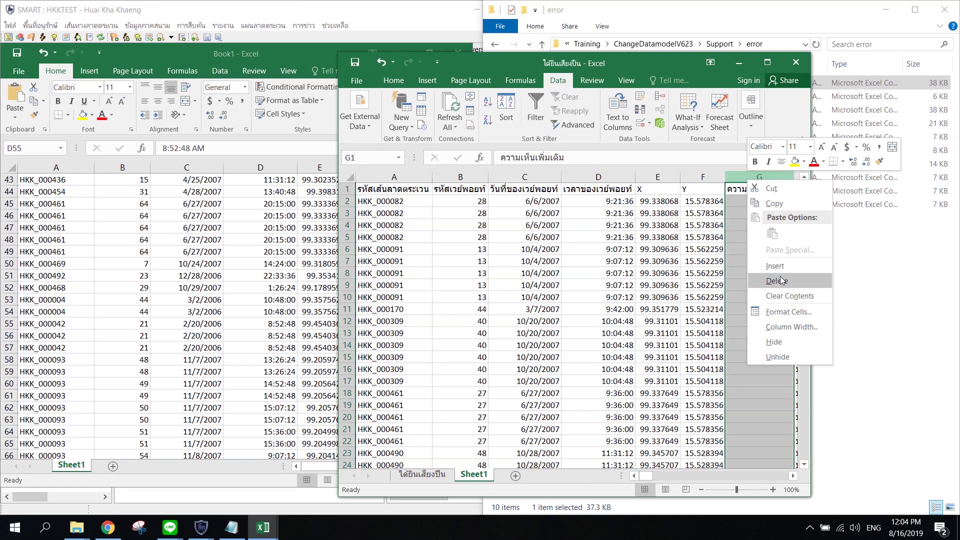
pyautogui.click(782, 281)
pyautogui.rightClick(760, 181)
pyautogui.click(789, 280)
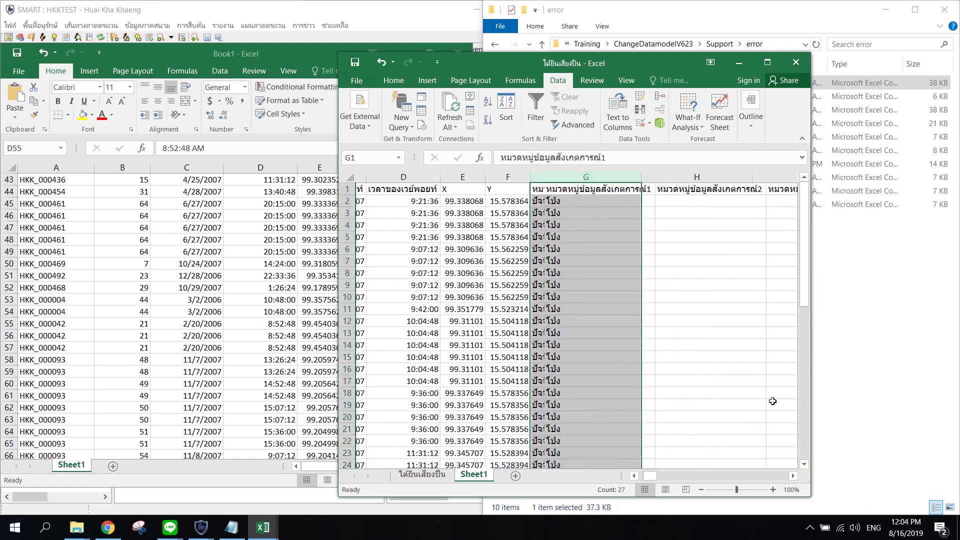
pyautogui.moveTo(673, 172); pyautogui.dragTo(957, 230)
pyautogui.rightClick(324, 286)
pyautogui.rightClick(638, 241)
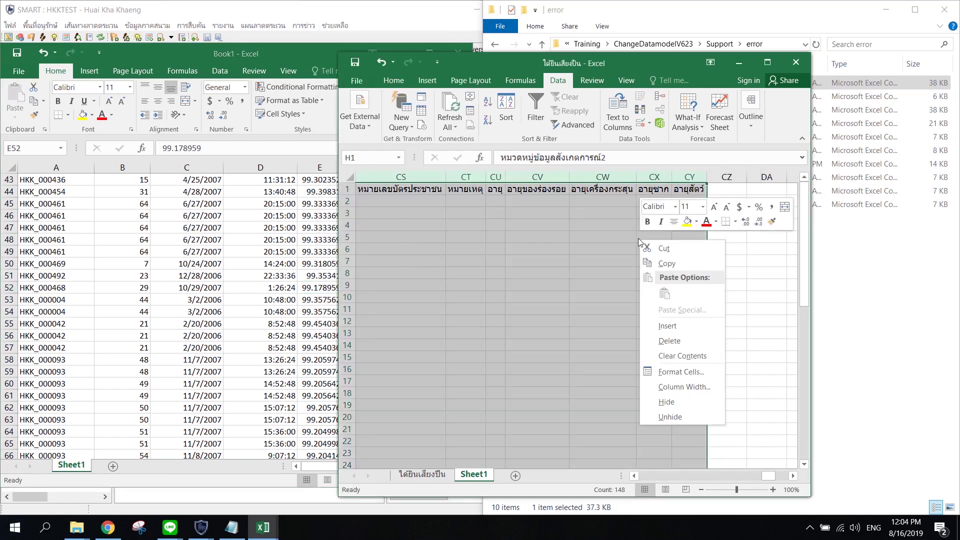
pyautogui.click(671, 343)
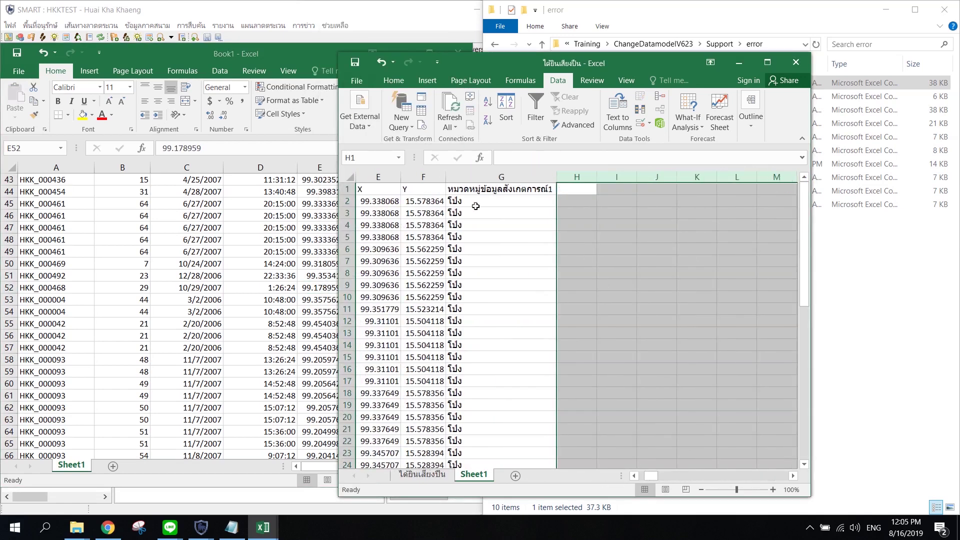
# Copy the โป่ง waypoint rows and paste them into Book1 as rows 103–128.
pyautogui.moveTo(462, 204); pyautogui.dragTo(251, 437)
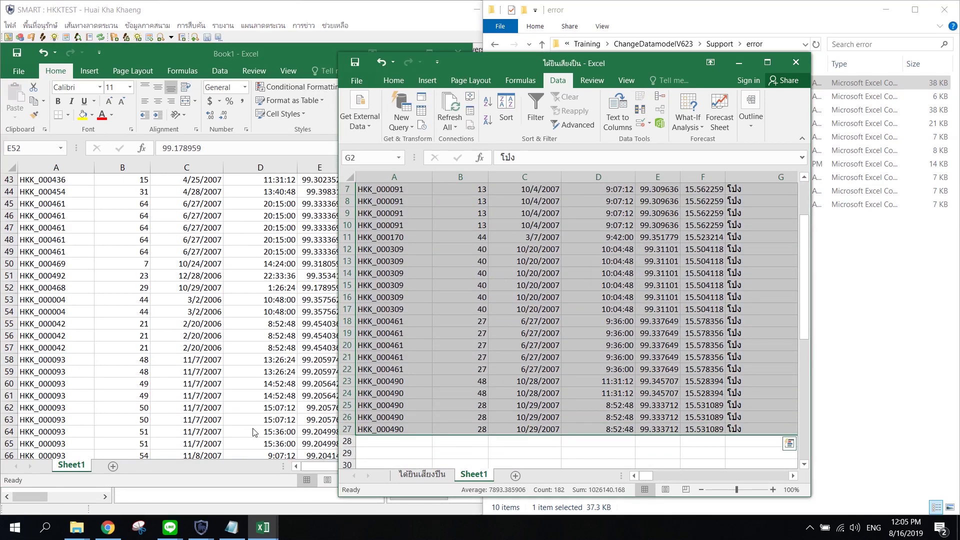
pyautogui.click(62, 394)
pyautogui.scroll(-18, 63, 390)
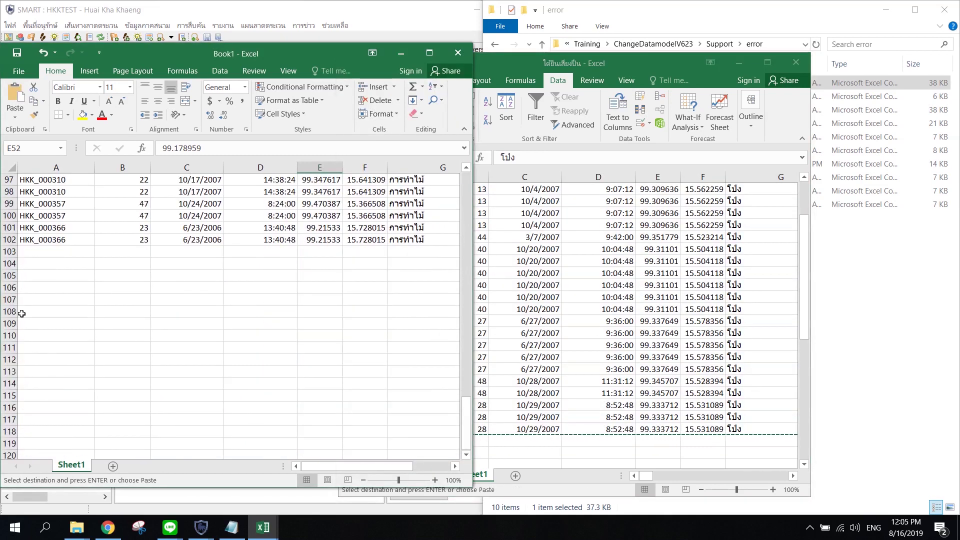
pyautogui.hotkey('ctrl', 'v')
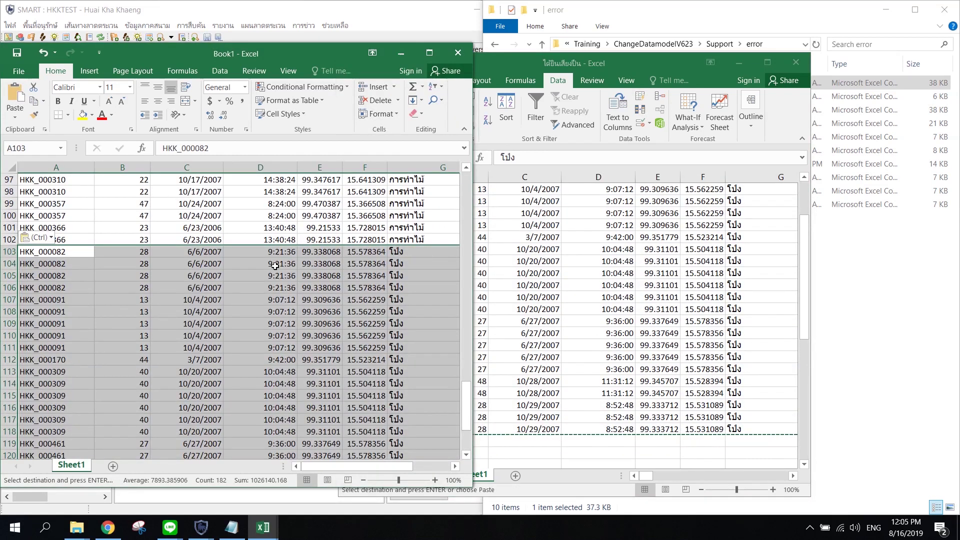
pyautogui.scroll(-3, 166, 308)
# Clear the import sheet, delete its linked query, and select cell A1.
pyautogui.click(718, 100)
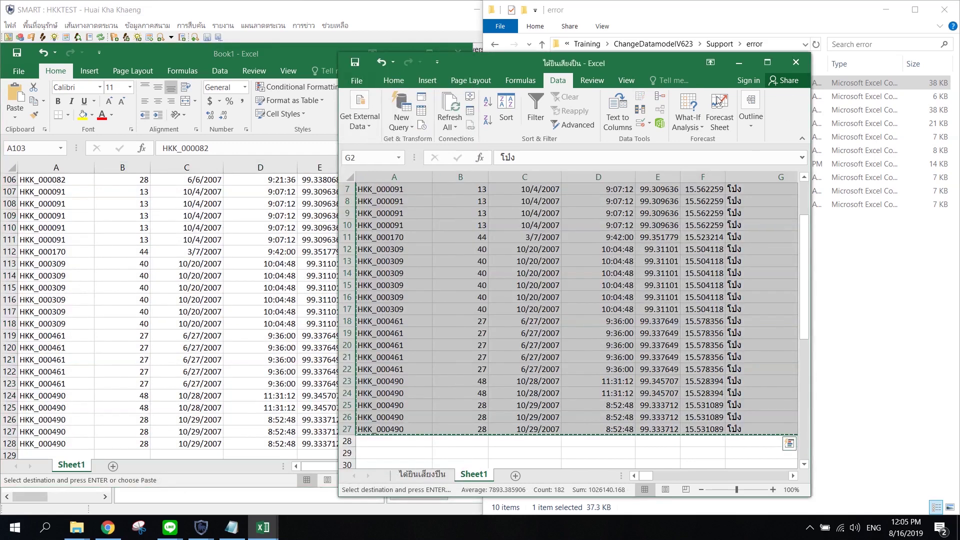
pyautogui.hotkey('ctrl', 'q')
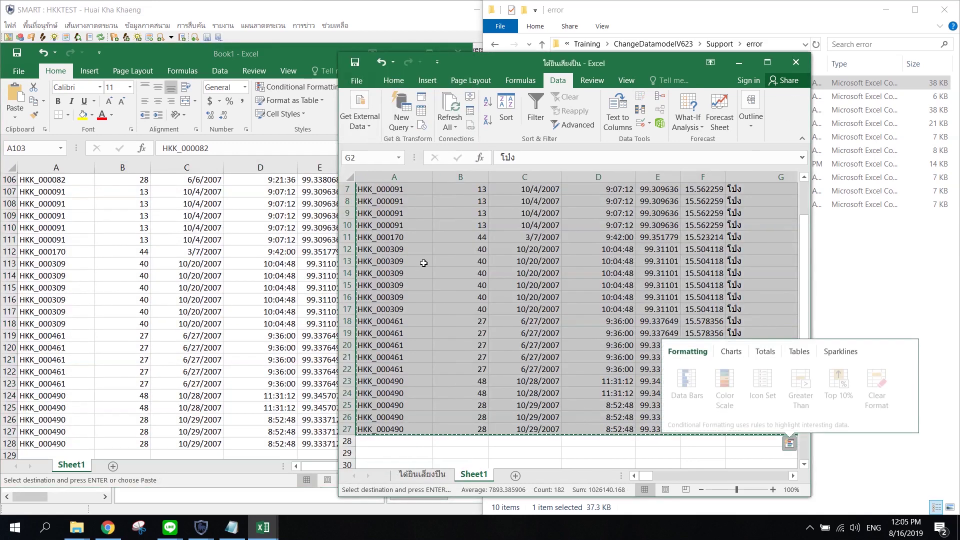
pyautogui.click(423, 263)
pyautogui.hotkey('ctrl', 'a')
pyautogui.press('Delete')
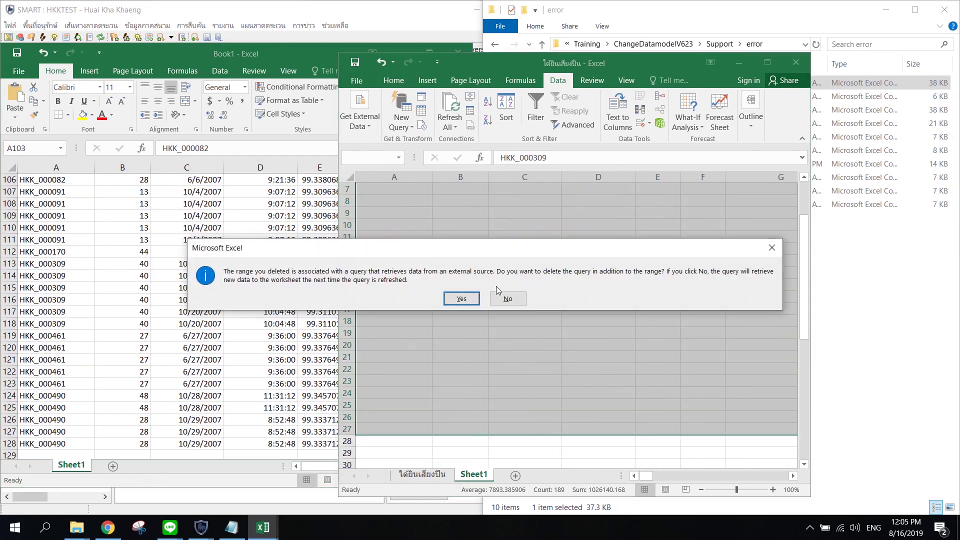
pyautogui.click(461, 298)
pyautogui.scroll(2, 478, 265)
pyautogui.click(373, 187)
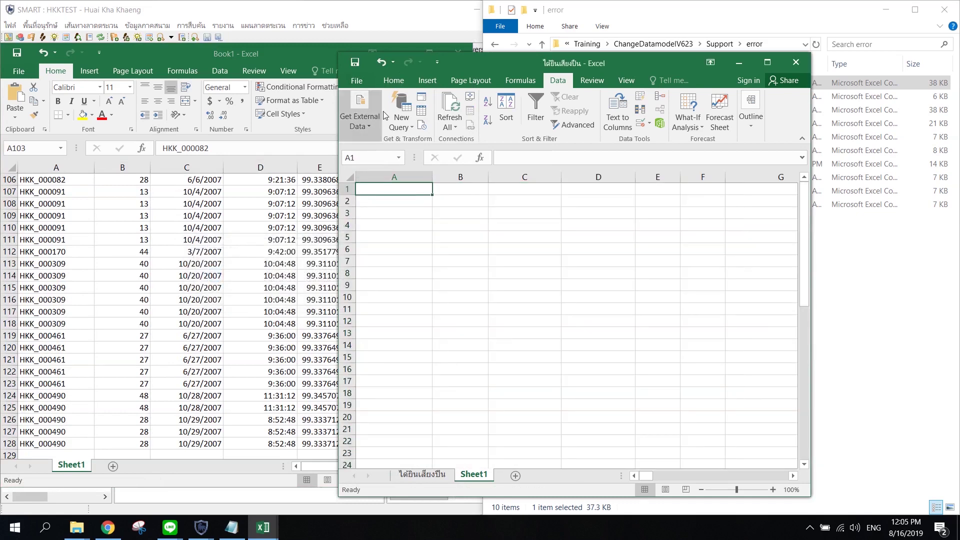
# Import the นกแต้วแล้ว CSV from text as comma-delimited data at A1.
pyautogui.click(364, 124)
pyautogui.click(403, 165)
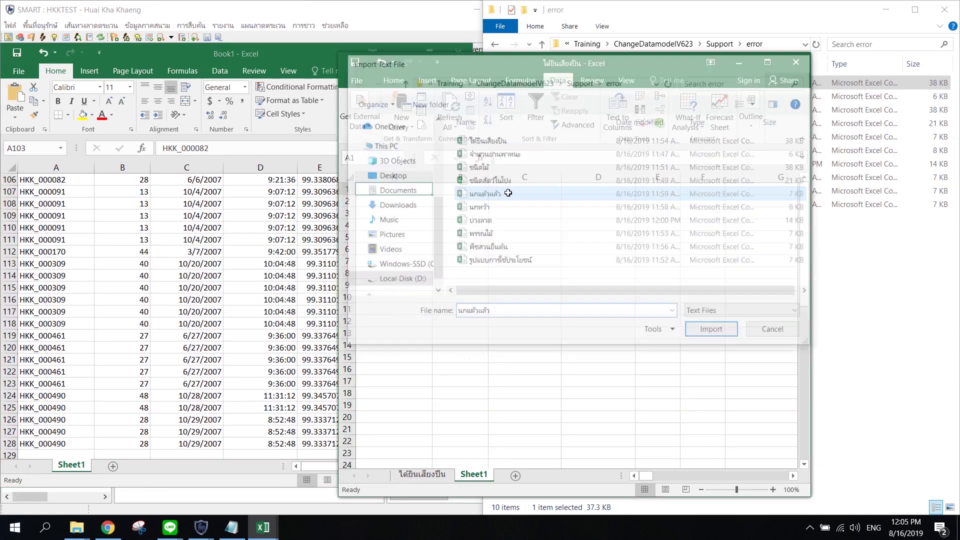
pyautogui.doubleClick(505, 188)
pyautogui.click(686, 428)
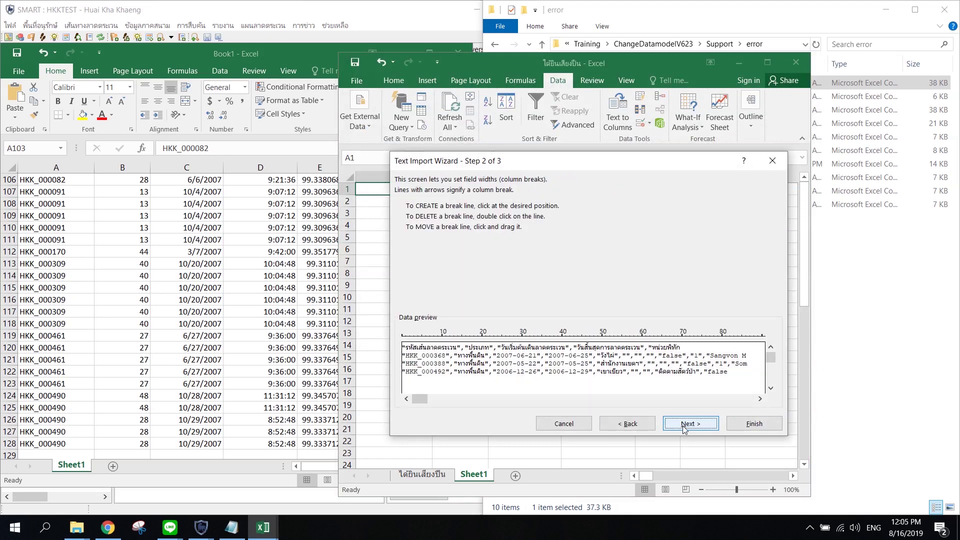
pyautogui.click(619, 426)
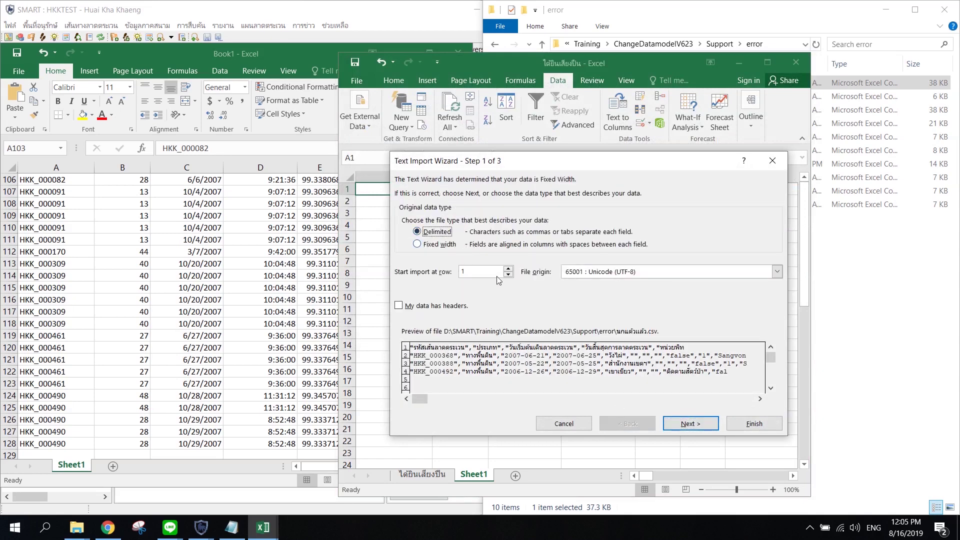
pyautogui.click(675, 421)
pyautogui.click(405, 234)
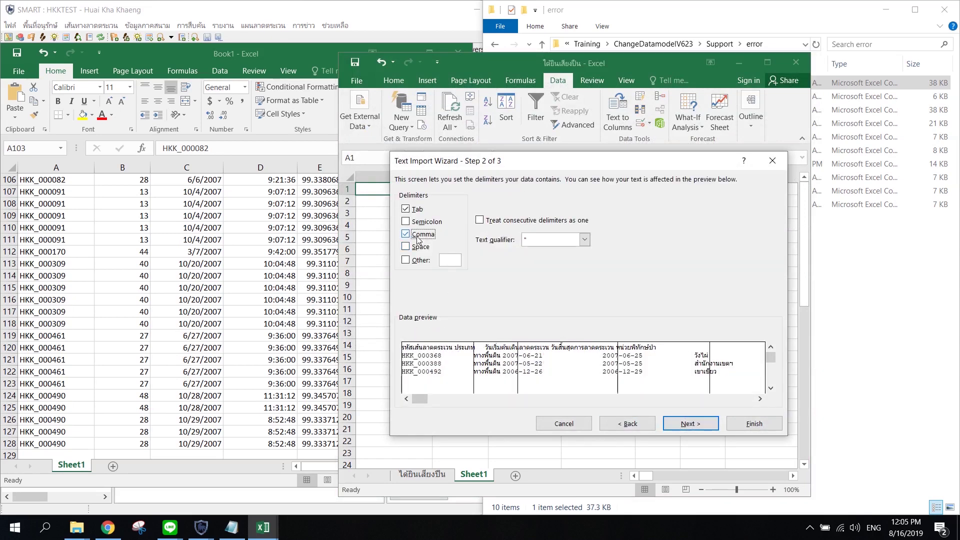
pyautogui.click(691, 423)
pyautogui.click(744, 424)
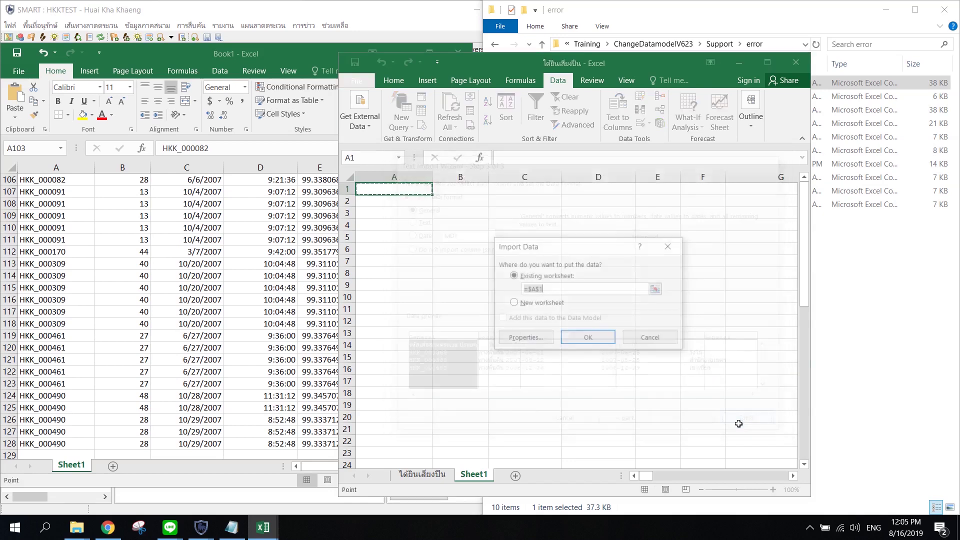
pyautogui.click(588, 339)
# Delete the extra columns before and after the species column, leaving columns A–G.
pyautogui.moveTo(451, 174); pyautogui.dragTo(451, 243)
pyautogui.rightClick(434, 243)
pyautogui.click(466, 345)
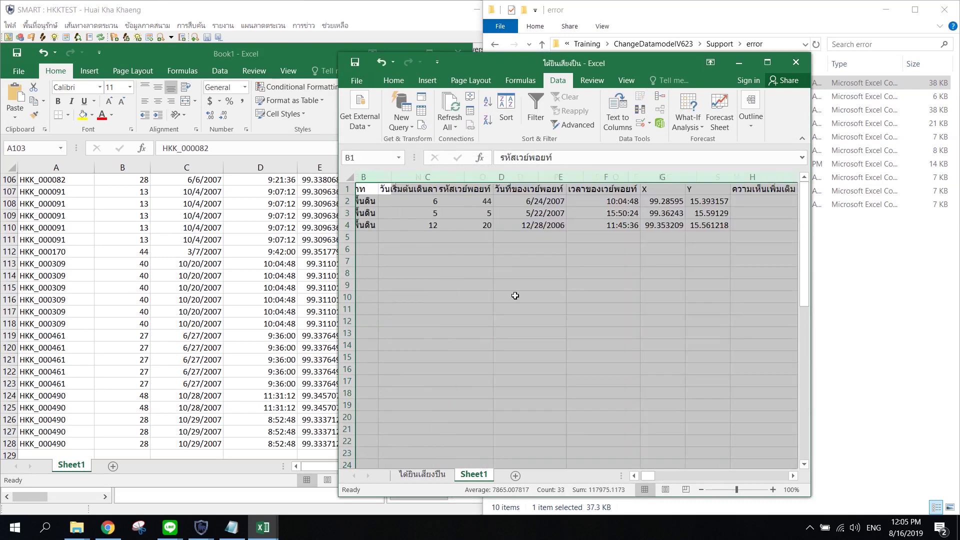
pyautogui.click(649, 223)
pyautogui.moveTo(759, 174); pyautogui.dragTo(397, 238)
pyautogui.rightClick(399, 238)
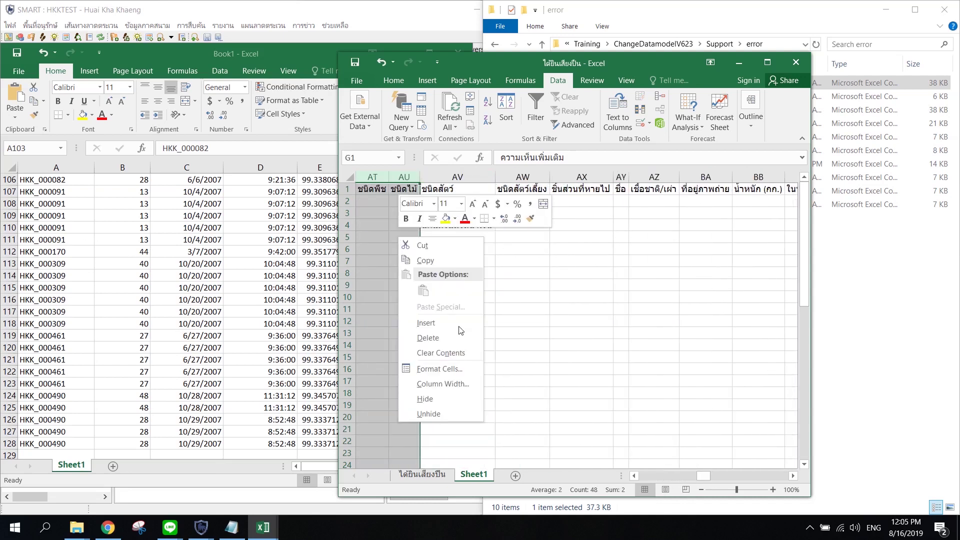
pyautogui.click(445, 339)
pyautogui.moveTo(627, 177); pyautogui.dragTo(957, 172)
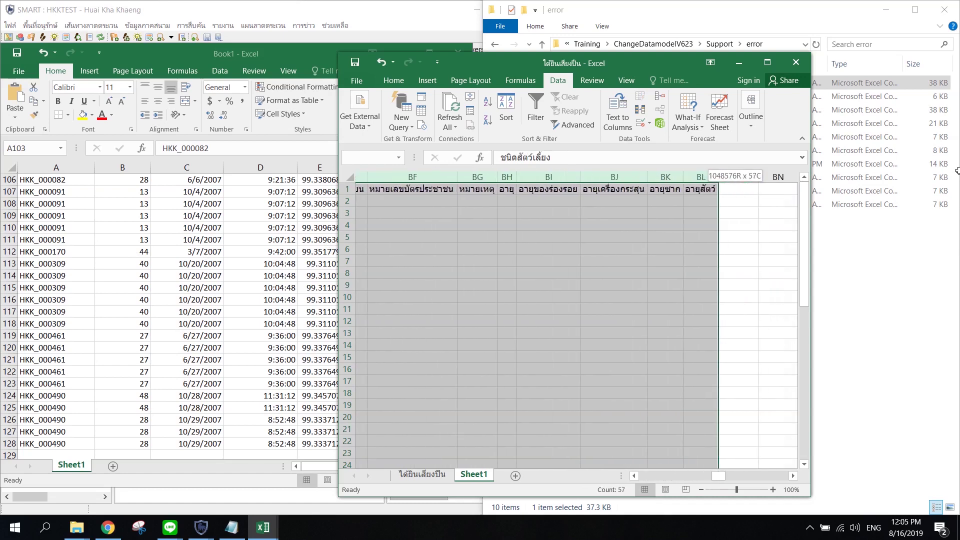
pyautogui.rightClick(562, 322)
pyautogui.click(594, 426)
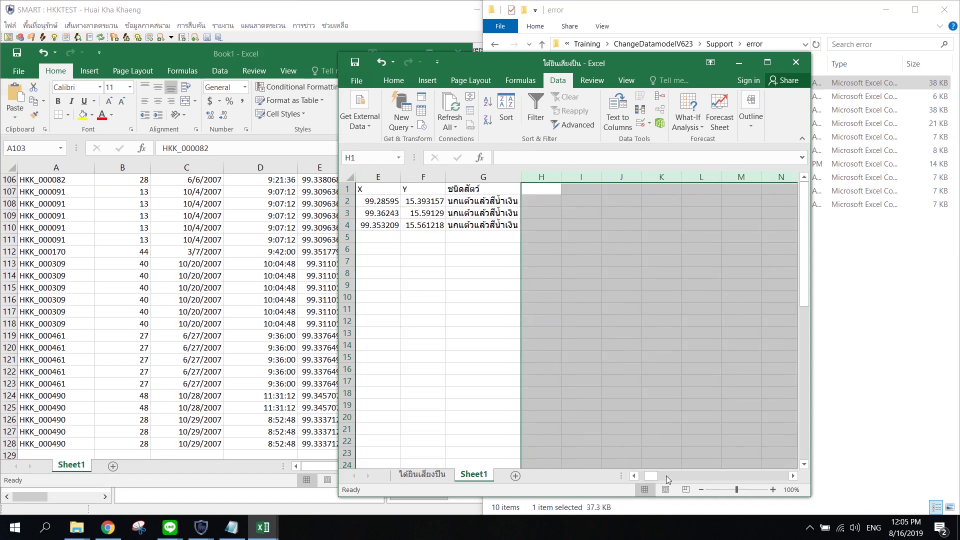
# Copy the three rows A2:G4 and paste them into Book1 at A129.
pyautogui.moveTo(666, 475); pyautogui.dragTo(640, 475)
pyautogui.click(379, 202)
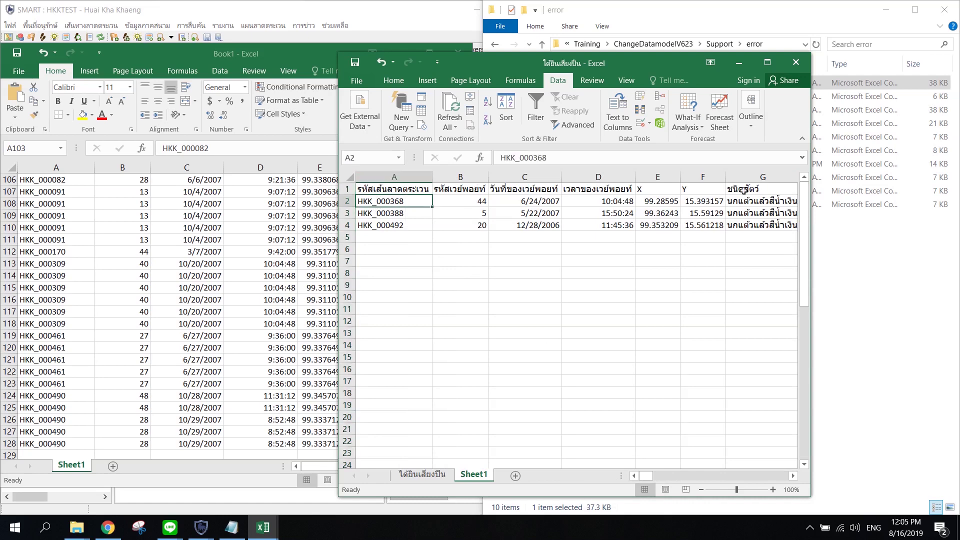
pyautogui.keyDown('shift'); pyautogui.click(748, 226); pyautogui.keyUp('shift')
pyautogui.hotkey('ctrl', 'c')
pyautogui.scroll(-4, 196, 283)
pyautogui.click(94, 331)
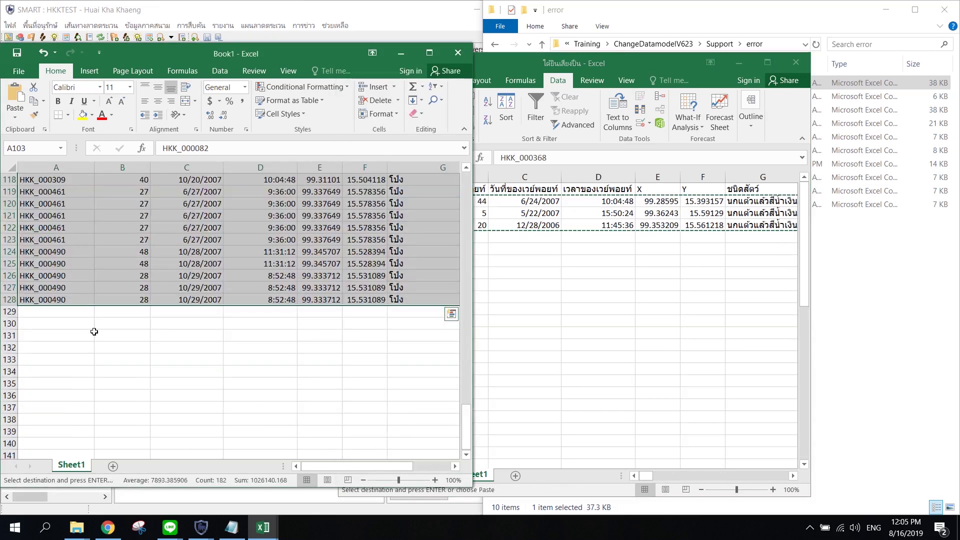
pyautogui.click(65, 314)
pyautogui.hotkey('ctrl', 'v')
# Clear the ได้ยินเสียงปืน import sheet, remove its linked query, and select A1.
pyautogui.click(540, 286)
pyautogui.click(443, 252)
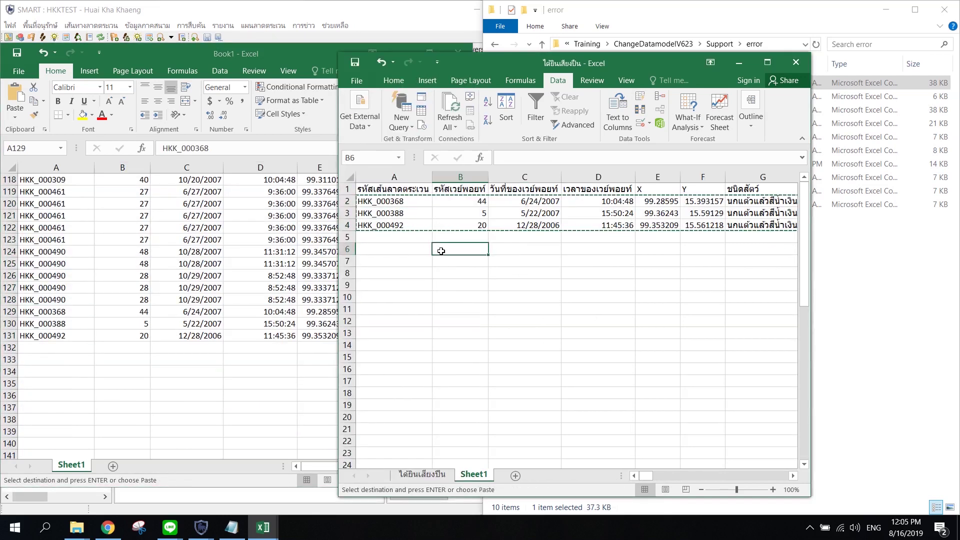
pyautogui.hotkey('ctrl', 'a')
pyautogui.press('Delete')
pyautogui.click(454, 300)
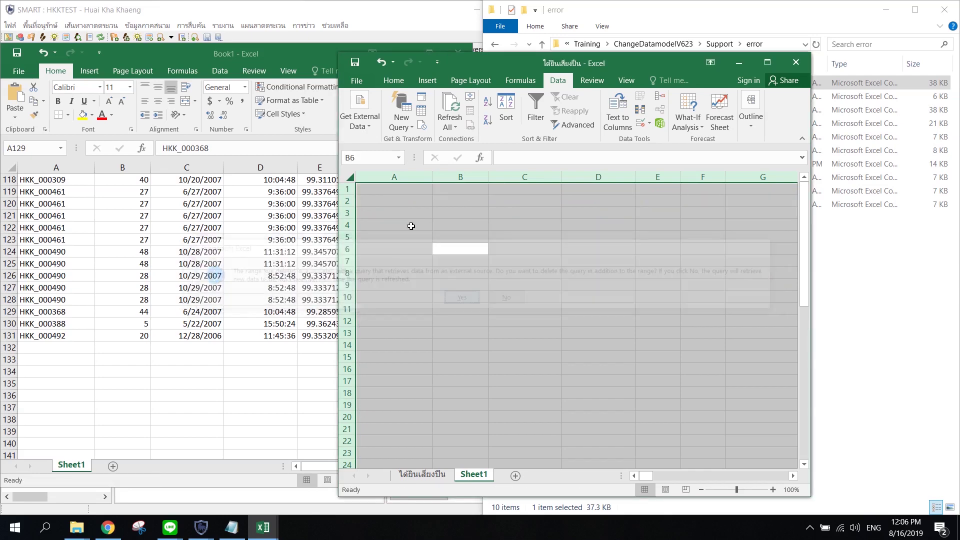
pyautogui.click(357, 127)
pyautogui.click(416, 227)
pyautogui.click(406, 193)
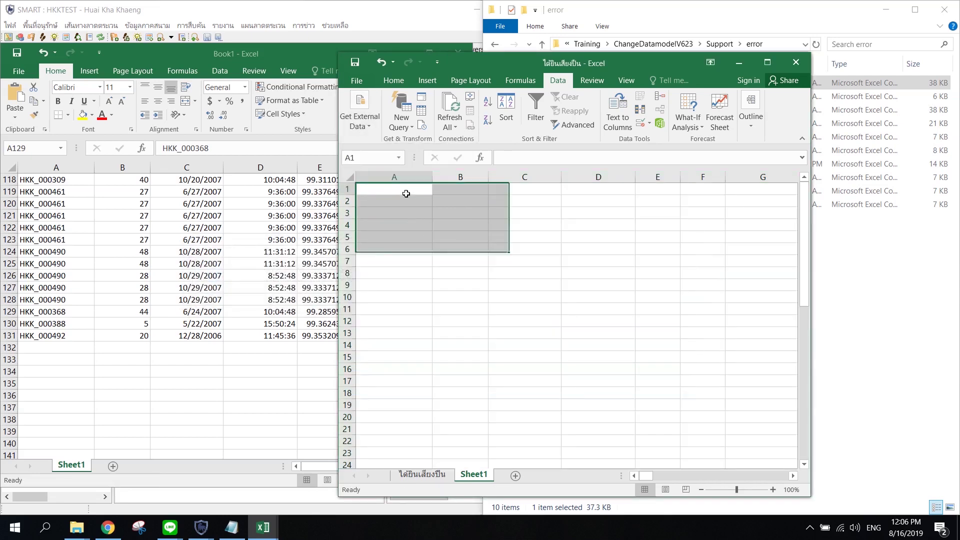
# Import นกหว้า.csv from text as comma-delimited data starting at A1.
pyautogui.click(358, 120)
pyautogui.click(413, 181)
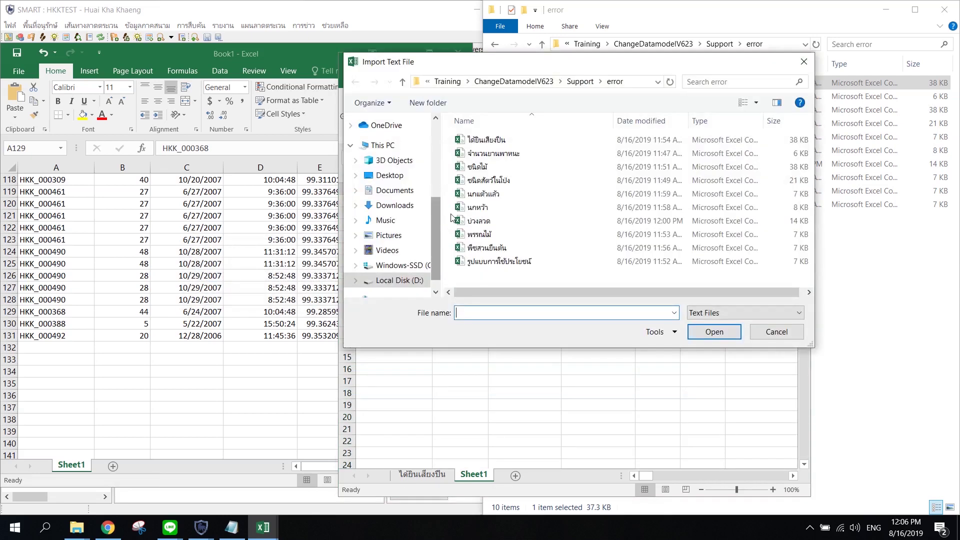
pyautogui.click(480, 208)
pyautogui.doubleClick(483, 208)
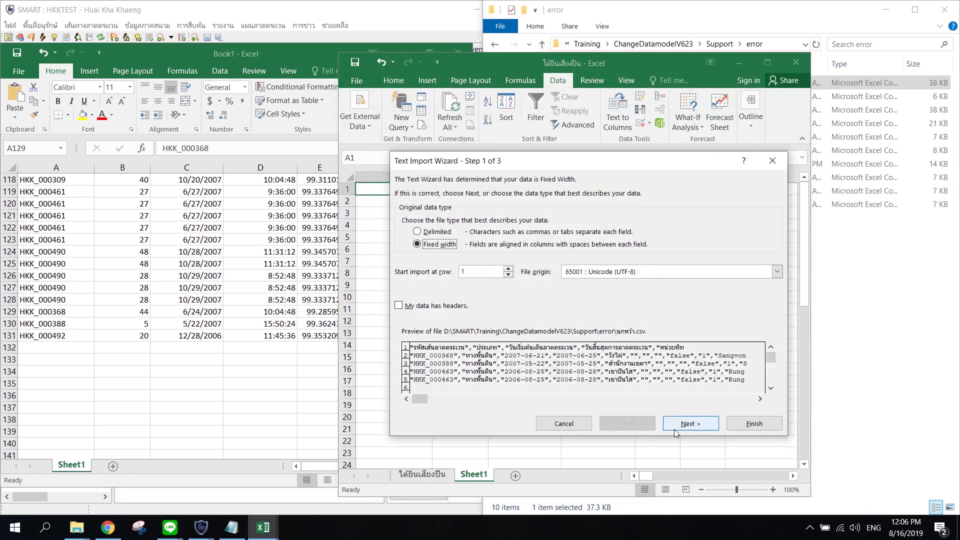
pyautogui.click(678, 424)
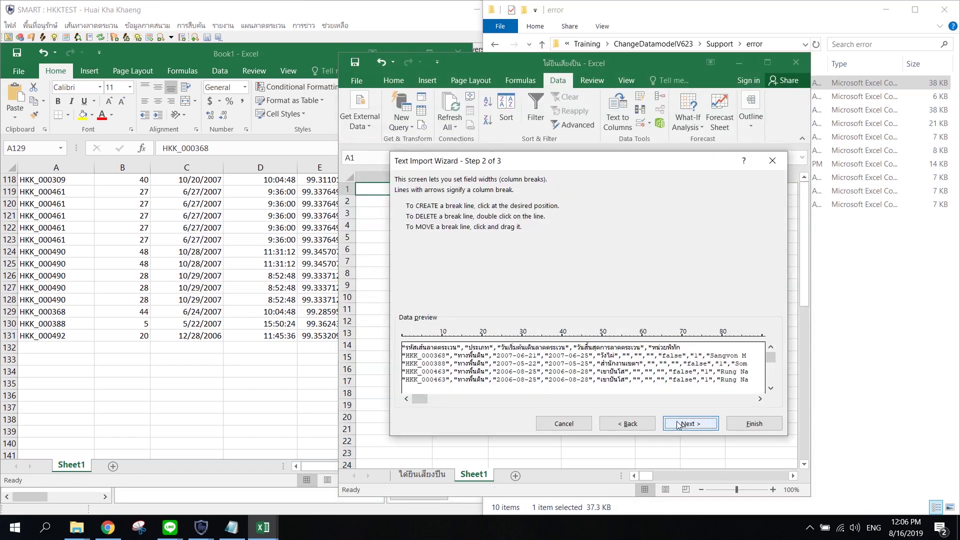
pyautogui.click(619, 428)
pyautogui.click(706, 423)
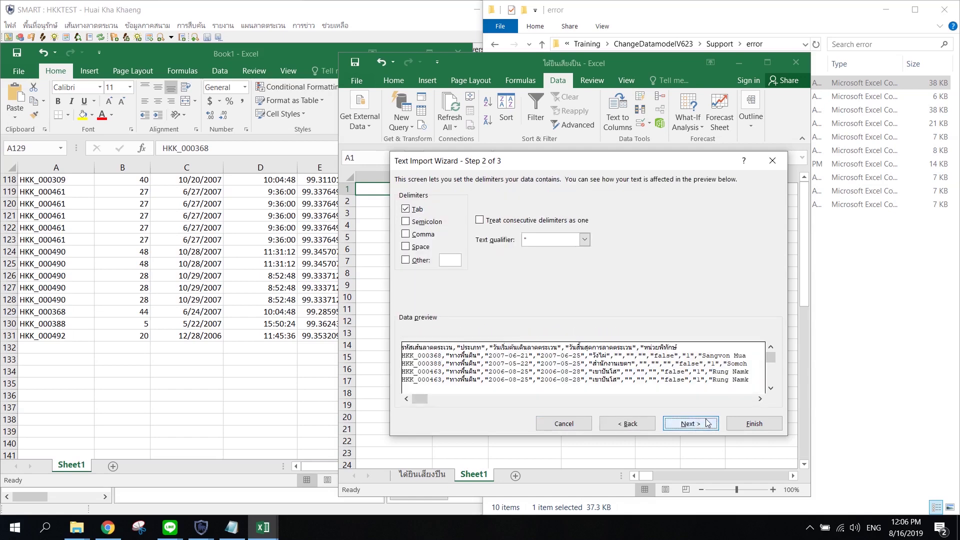
pyautogui.click(407, 235)
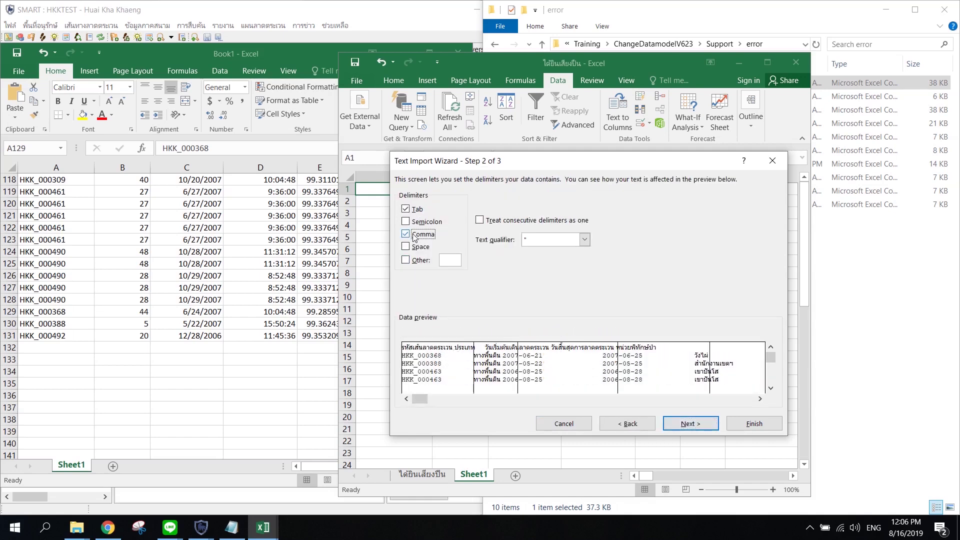
pyautogui.click(673, 420)
pyautogui.click(750, 423)
pyautogui.click(588, 337)
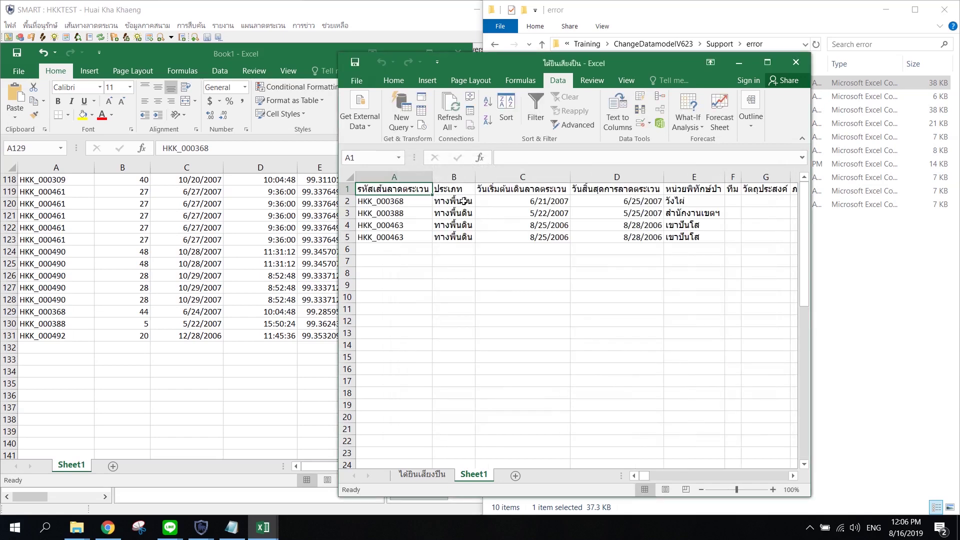
# Delete columns B through M, then the unneeded columns G through AU.
pyautogui.moveTo(461, 173); pyautogui.dragTo(550, 236)
pyautogui.rightClick(550, 236)
pyautogui.click(598, 336)
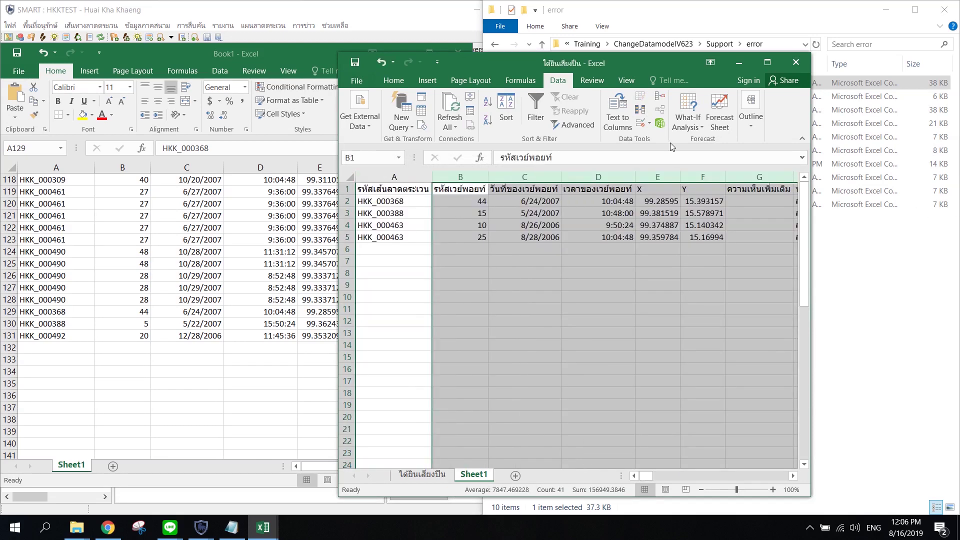
pyautogui.moveTo(755, 178); pyautogui.dragTo(546, 253)
pyautogui.rightClick(546, 253)
pyautogui.click(587, 338)
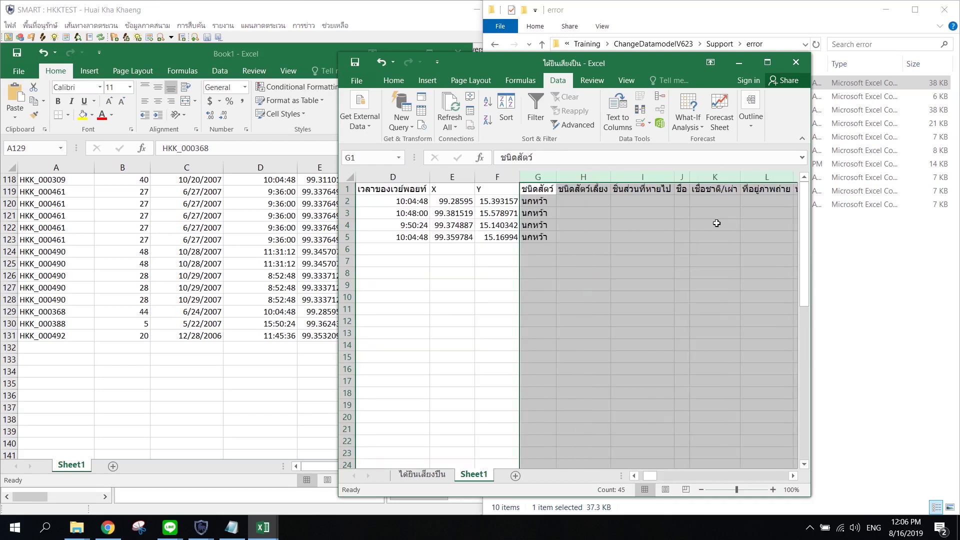
# Copy the four rows A2:G5 and paste them into Book1 at A132.
pyautogui.moveTo(540, 201); pyautogui.dragTo(346, 226)
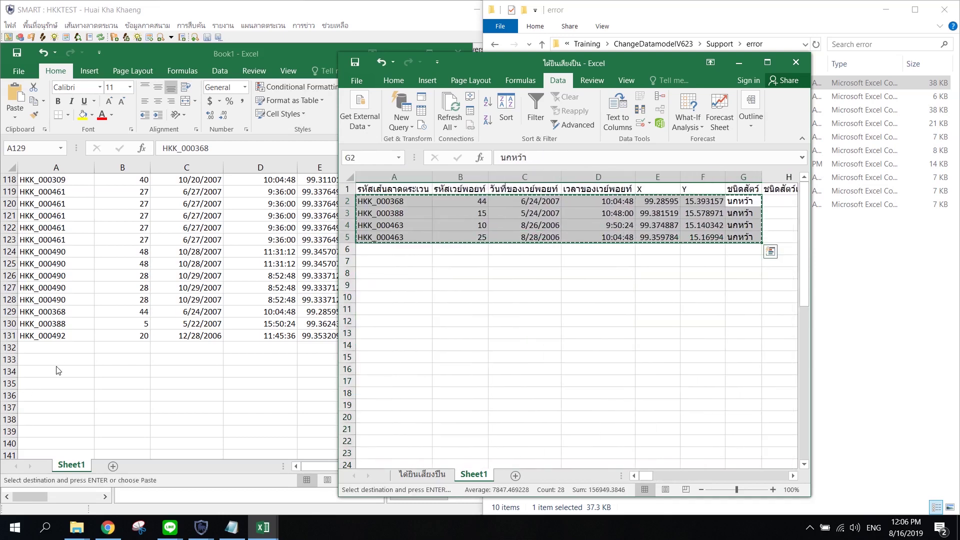
pyautogui.click(41, 343)
pyautogui.click(40, 350)
pyautogui.write('HKK_000368\t44\t6/24/2007\t10:04:48\t99.28595\t15.393157\tนกหว้า HKK_000388\t15\t5/24/2007\t10:48:00\t99.381519\t15.578971\tนกหว้า HKK_000463\t10\t8/26/2006\t9:50:24\t99.374887\t15.140342\tนกหว้า HKK_000463\t25\t8/28/2006\t10:04:48\t99.359784\t15.16994\tนกหว้า')
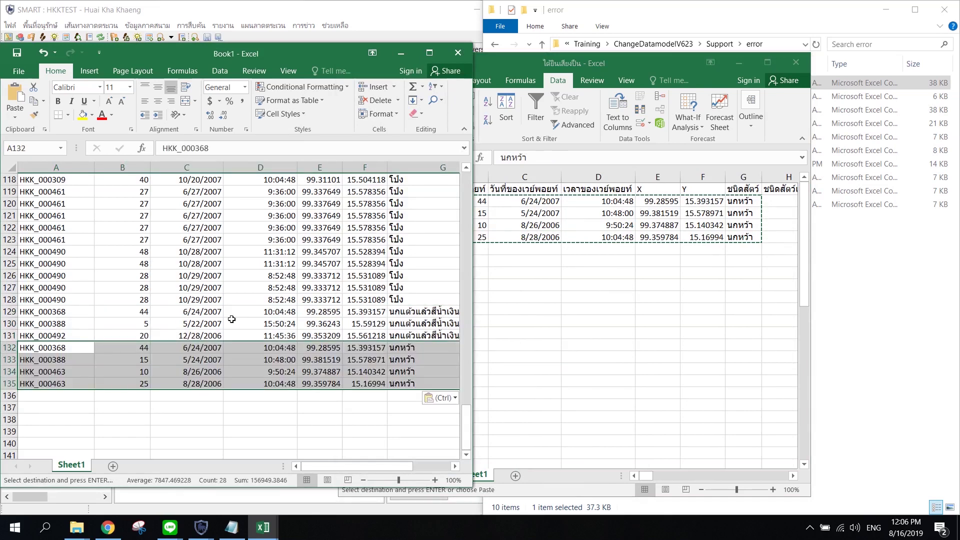
# Clear the import sheet and remove its linked data query.
pyautogui.click(575, 351)
pyautogui.click(426, 278)
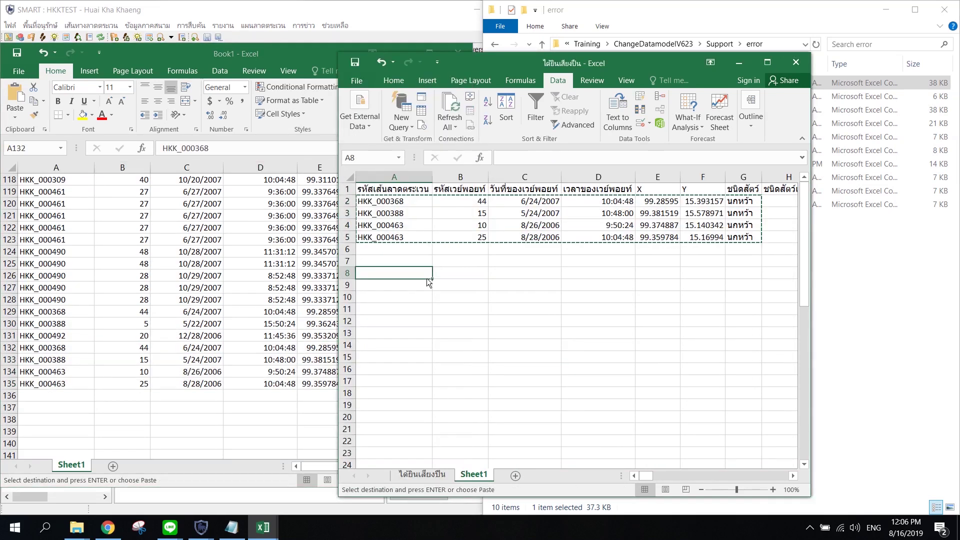
pyautogui.hotkey('ctrl', 'a')
pyautogui.press('Delete')
pyautogui.click(462, 299)
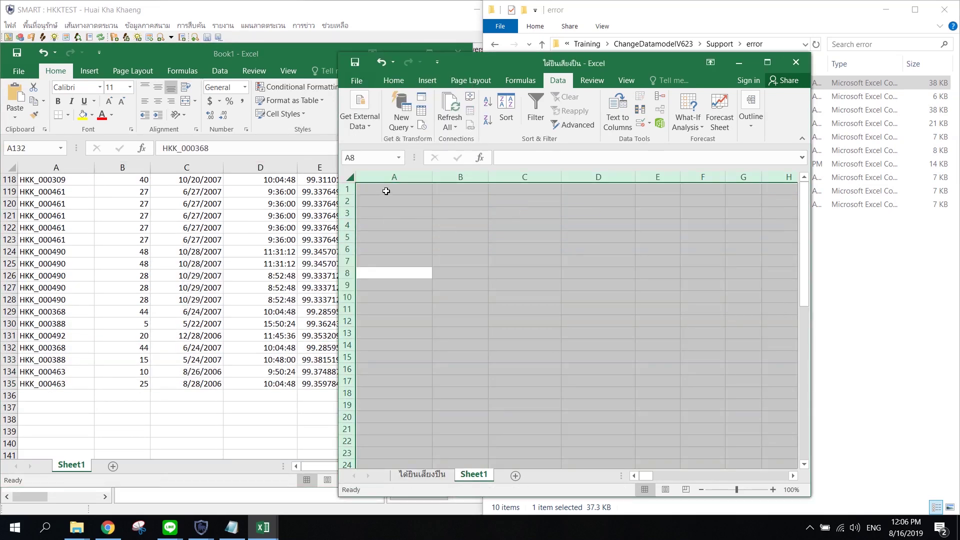
pyautogui.click(360, 115)
# Import the บ่วงลวด CSV as comma-delimited data starting at cell A1.
pyautogui.click(409, 164)
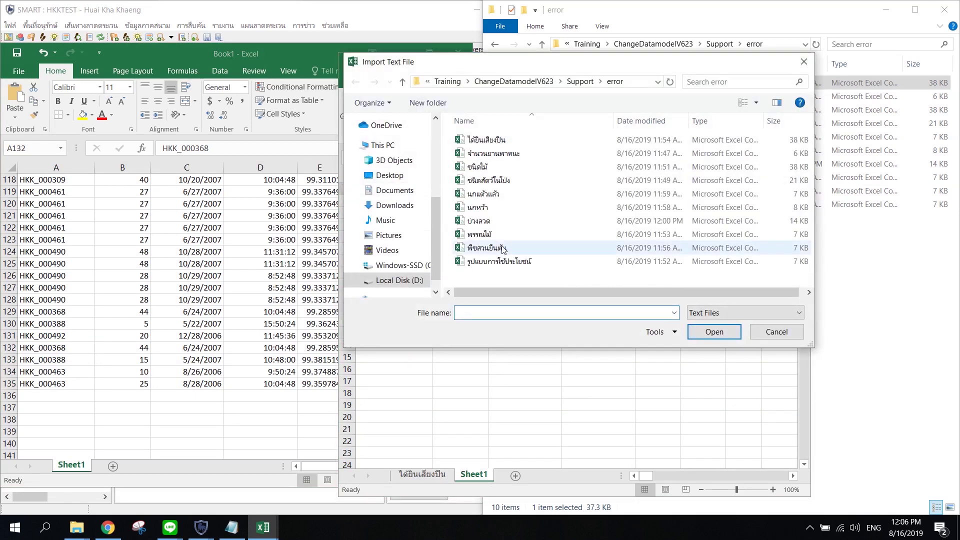
pyautogui.doubleClick(503, 233)
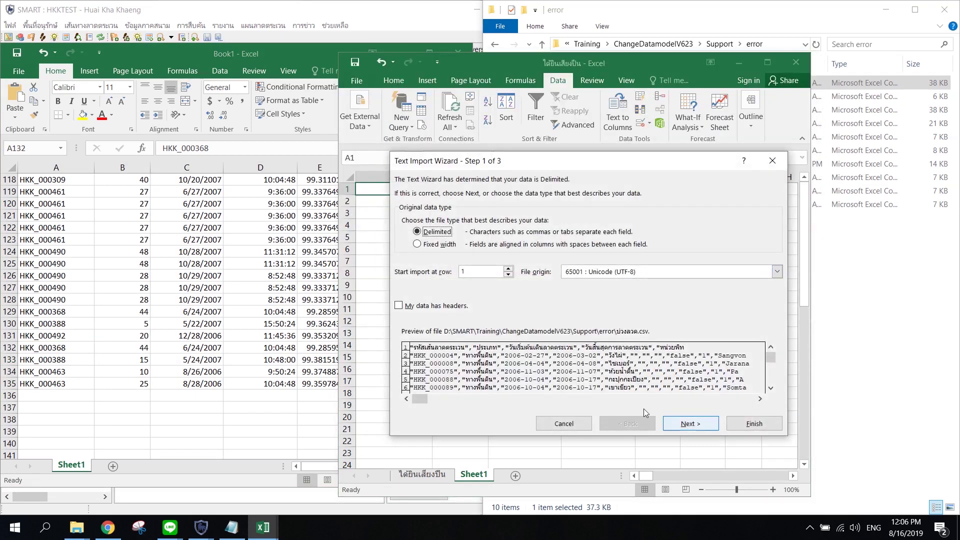
pyautogui.click(676, 429)
pyautogui.click(405, 234)
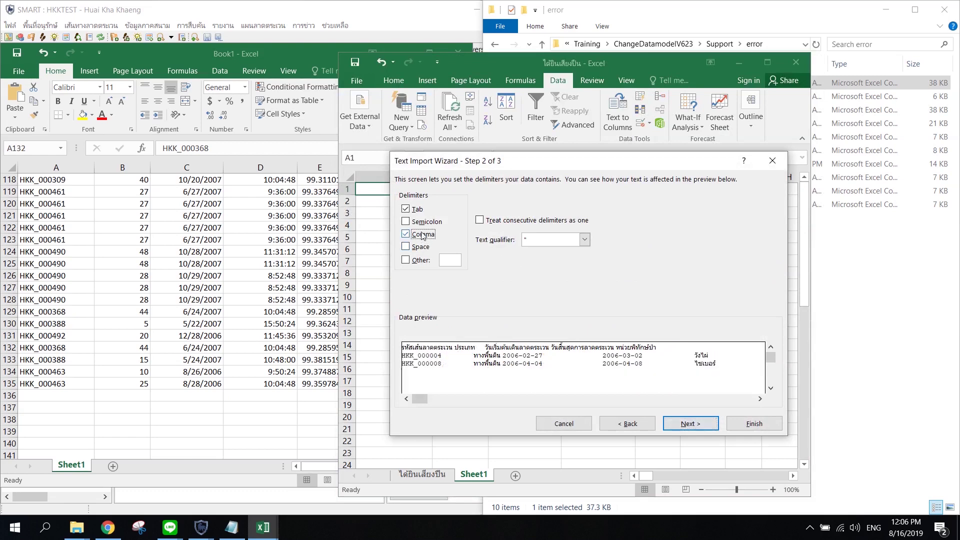
pyautogui.click(690, 424)
pyautogui.press('Return')
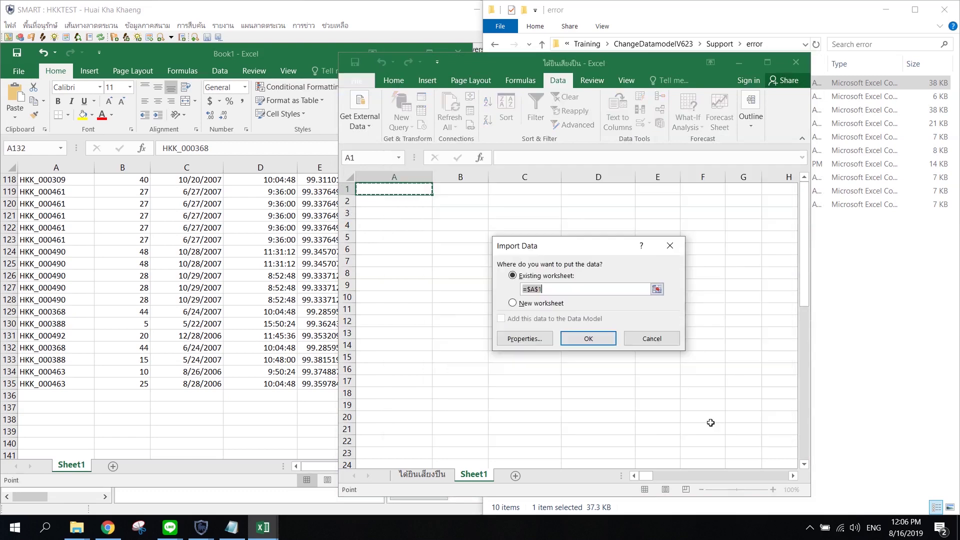
pyautogui.click(592, 339)
# Delete columns B:M and G:BP, leaving the seven waypoint columns.
pyautogui.moveTo(448, 173); pyautogui.dragTo(561, 223)
pyautogui.rightClick(561, 224)
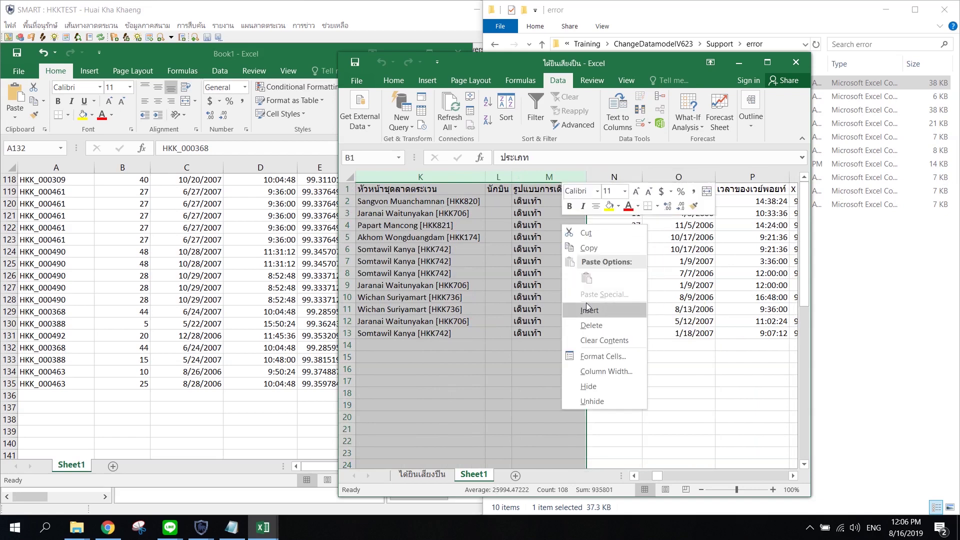
pyautogui.click(590, 325)
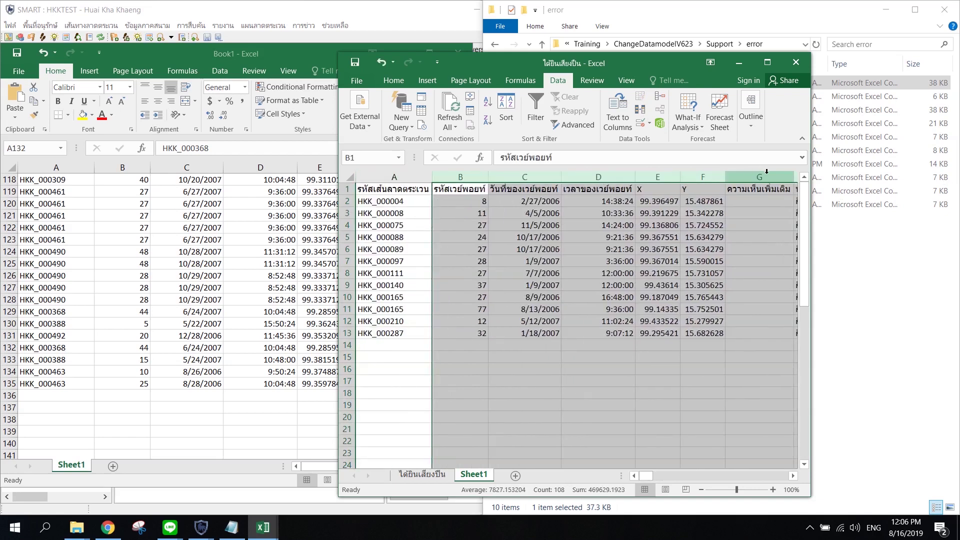
pyautogui.moveTo(766, 171); pyautogui.dragTo(592, 190)
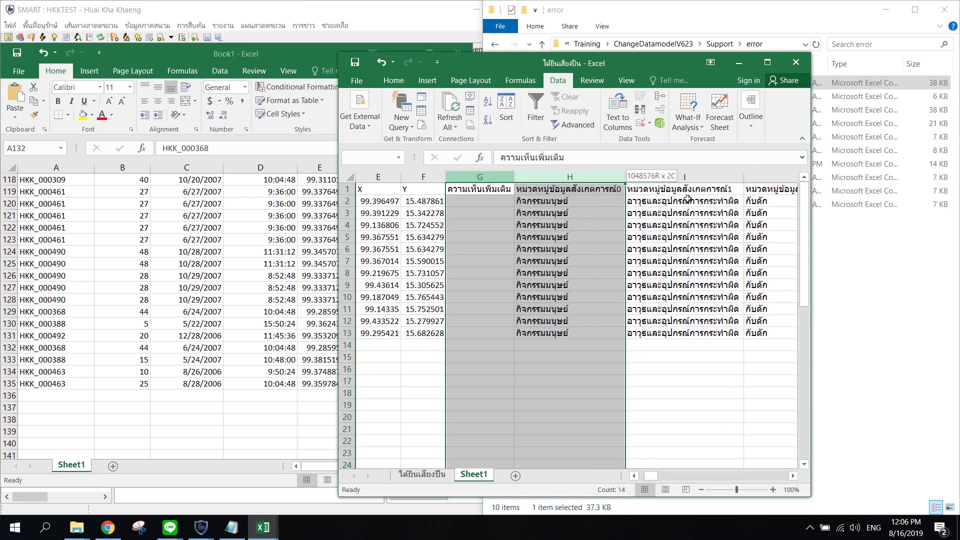
pyautogui.moveTo(688, 200); pyautogui.dragTo(697, 253)
pyautogui.rightClick(659, 260)
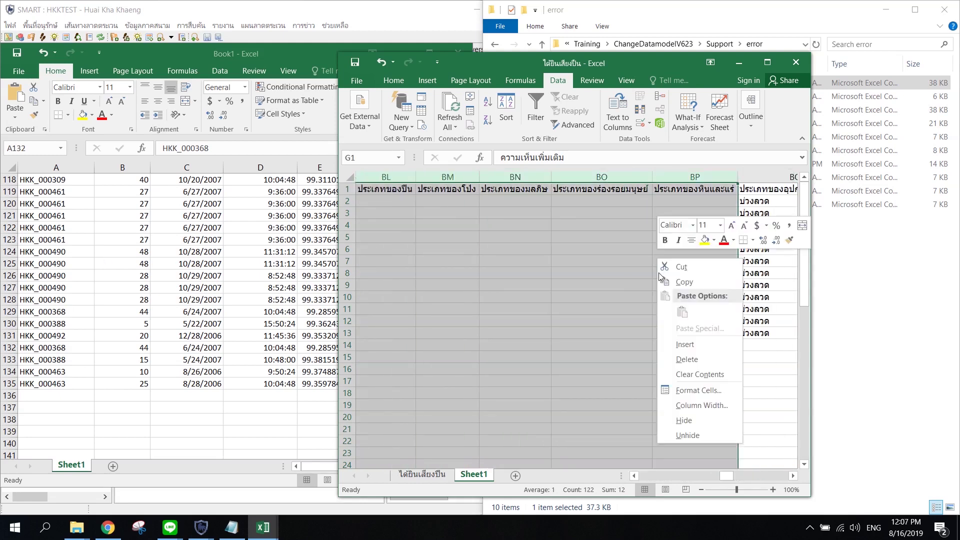
pyautogui.click(693, 363)
# Copy the 12 waypoint rows A2:G13 into Book1 starting at A136.
pyautogui.moveTo(577, 204); pyautogui.dragTo(380, 345)
pyautogui.hotkey('ctrl', 'c')
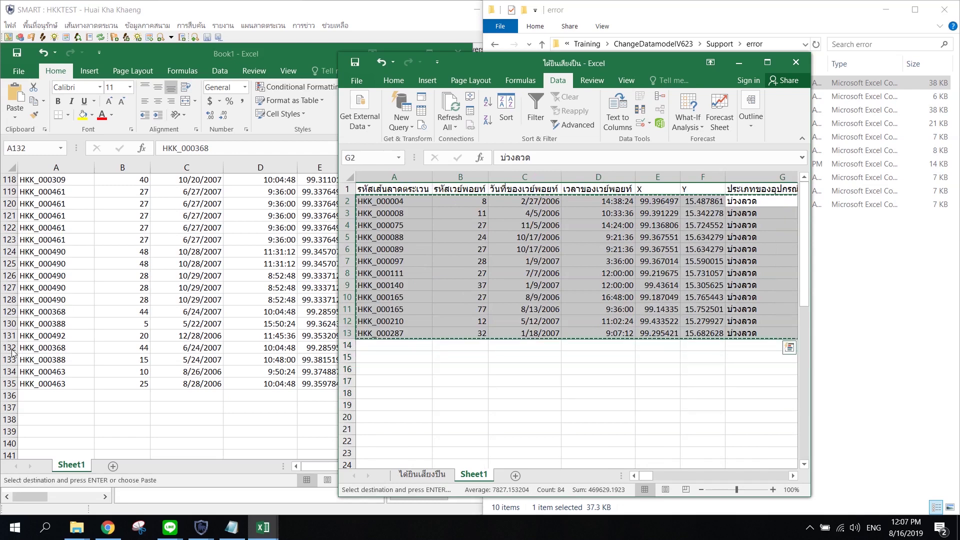
pyautogui.click(44, 393)
pyautogui.click(50, 395)
pyautogui.hotkey('ctrl', 'v')
# Clear all the imported data from the helper sheet.
pyautogui.click(610, 275)
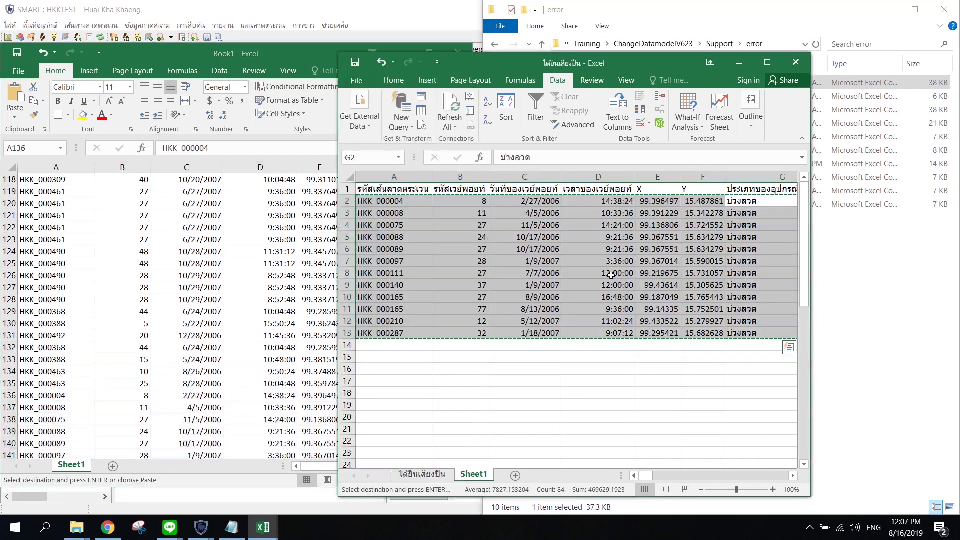
pyautogui.click(438, 238)
pyautogui.hotkey('ctrl', 'a')
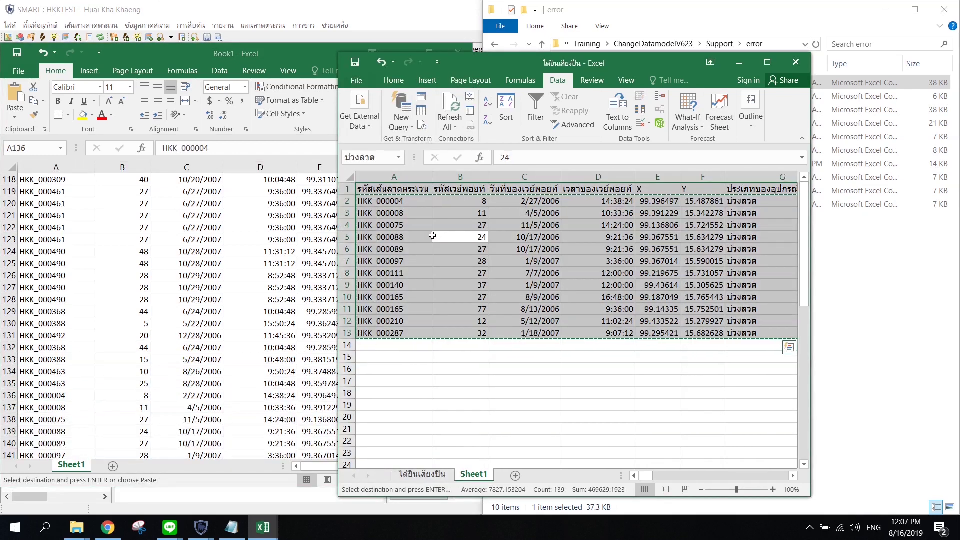
pyautogui.press('Delete')
# Import the พรรณไม้ file as comma-delimited data placed at B5.
pyautogui.click(470, 300)
pyautogui.click(360, 128)
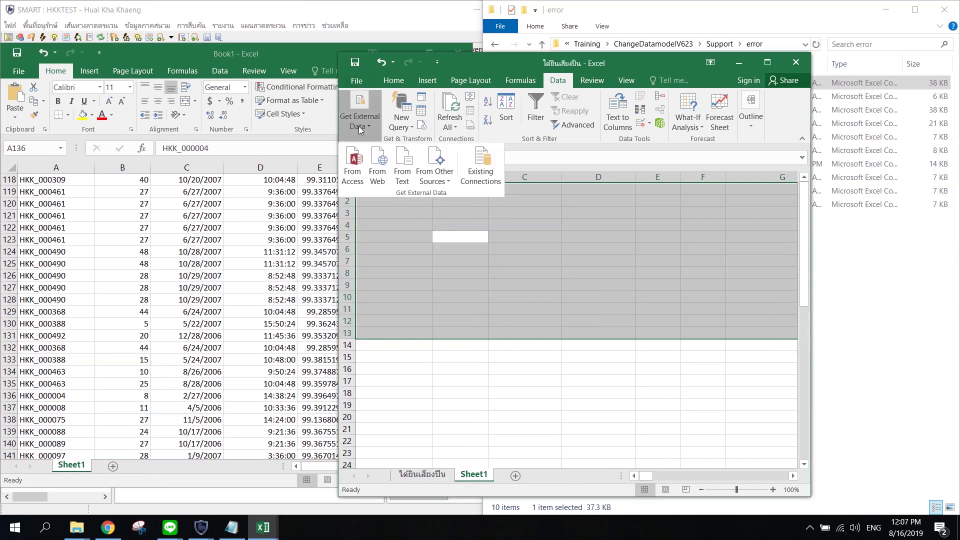
pyautogui.click(409, 172)
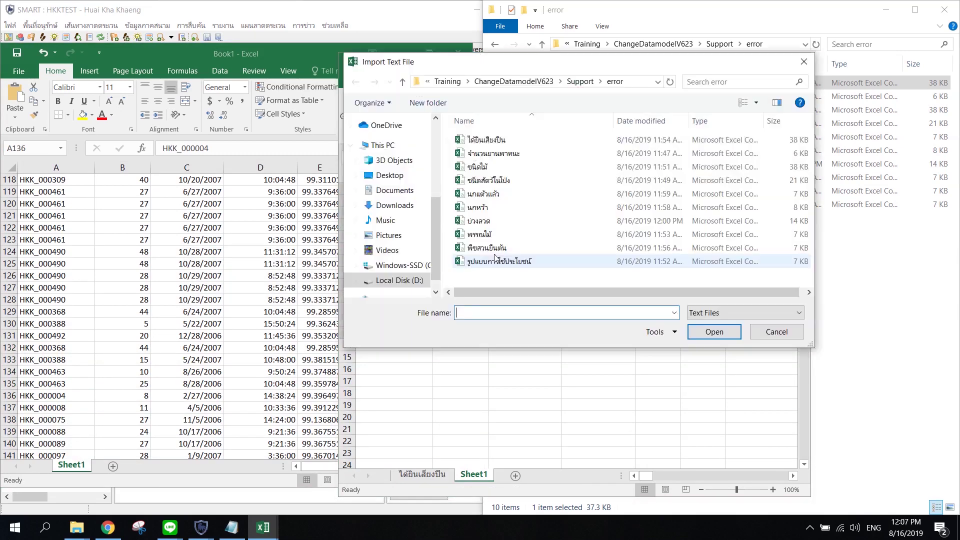
pyautogui.doubleClick(495, 232)
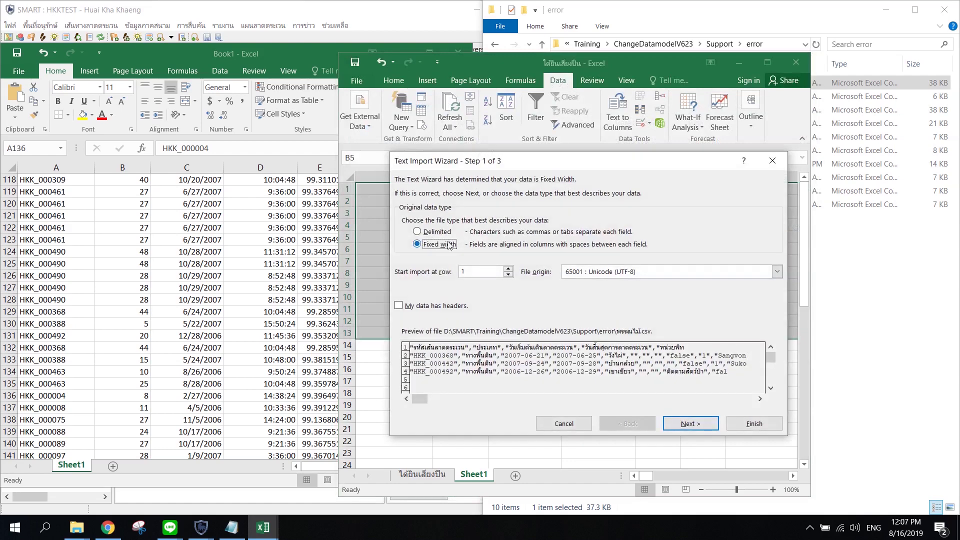
pyautogui.click(672, 425)
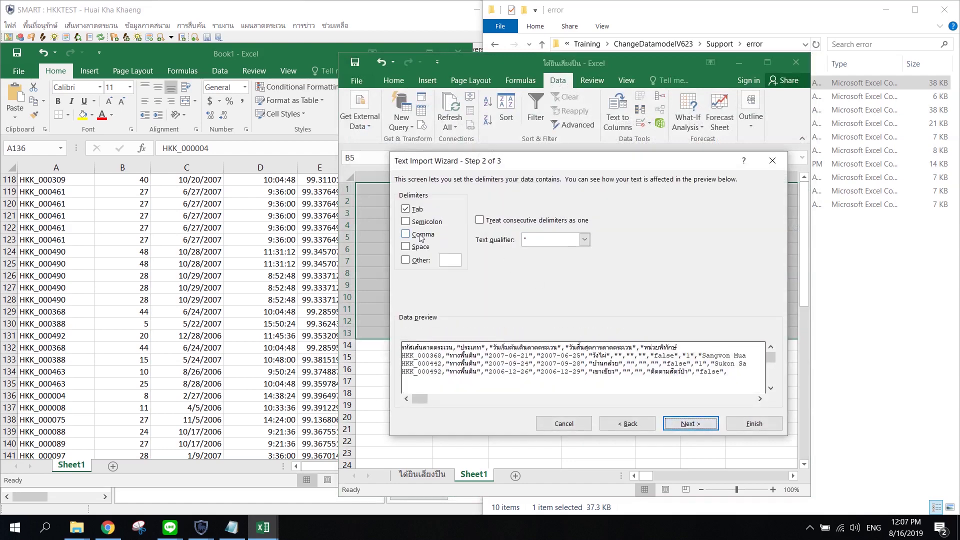
pyautogui.click(421, 237)
pyautogui.click(690, 424)
pyautogui.click(755, 423)
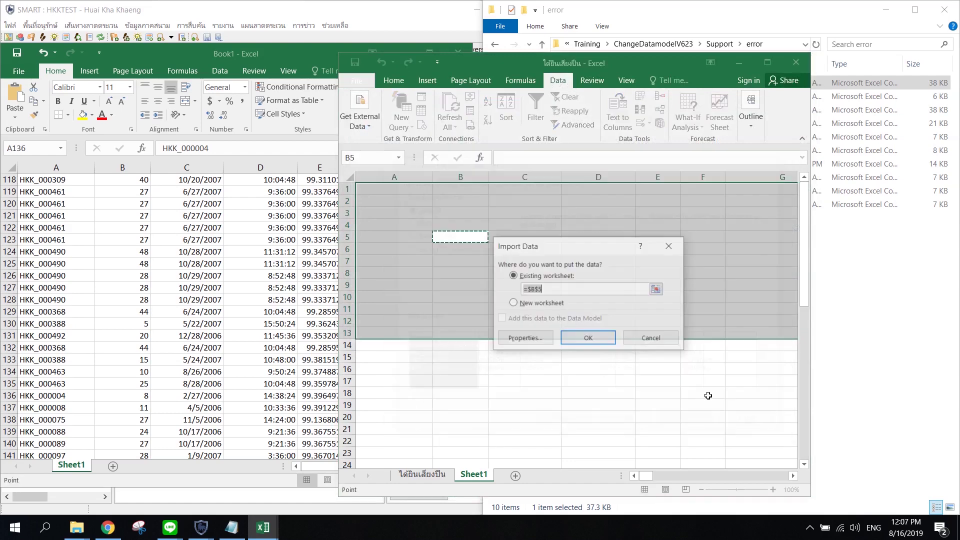
pyautogui.click(606, 339)
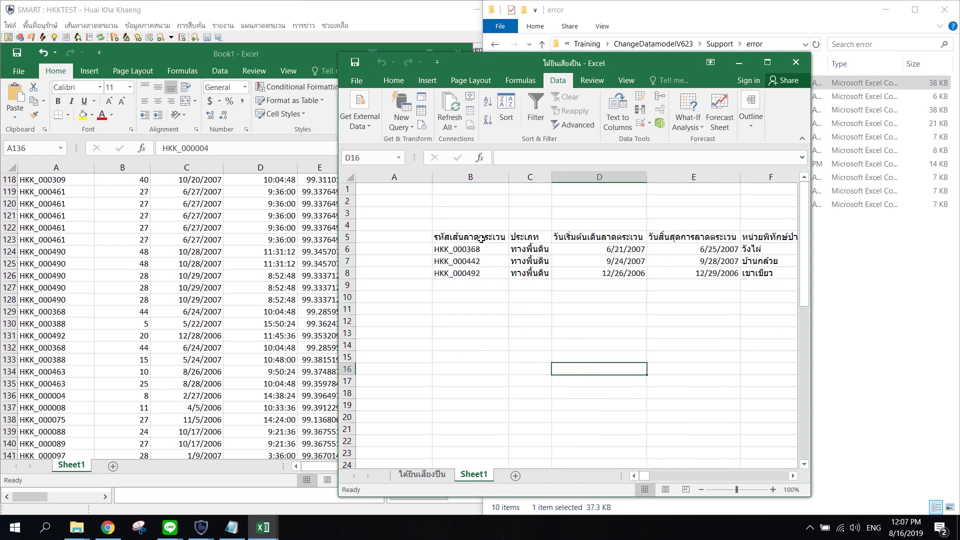
# Delete the empty column A and the blank rows 1–4.
pyautogui.click(393, 177)
pyautogui.rightClick(391, 178)
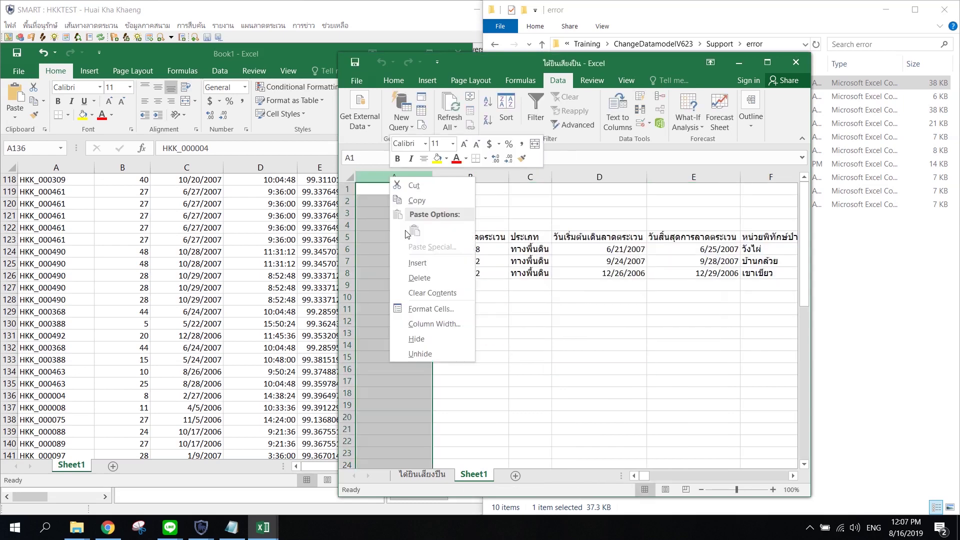
pyautogui.click(420, 278)
pyautogui.moveTo(344, 225); pyautogui.dragTo(347, 190)
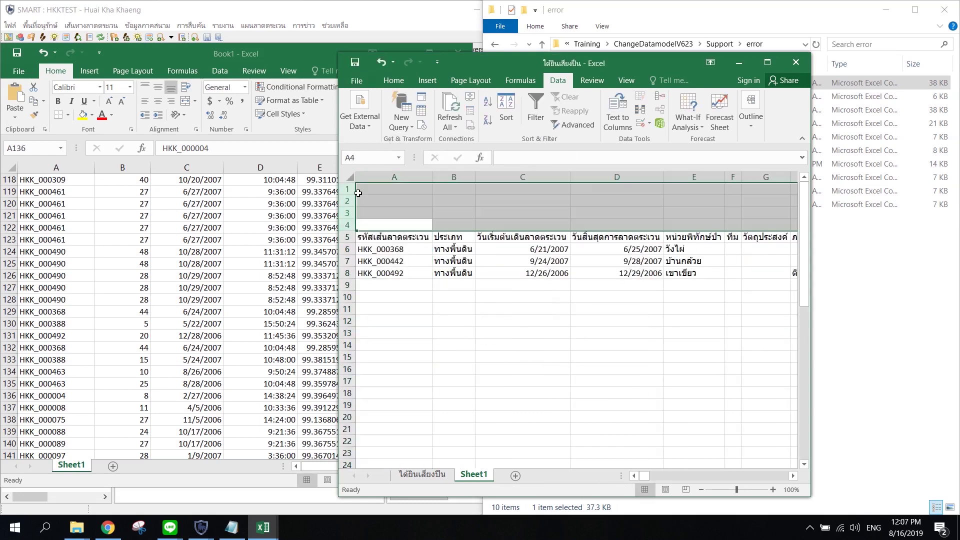
pyautogui.rightClick(352, 207)
pyautogui.click(409, 311)
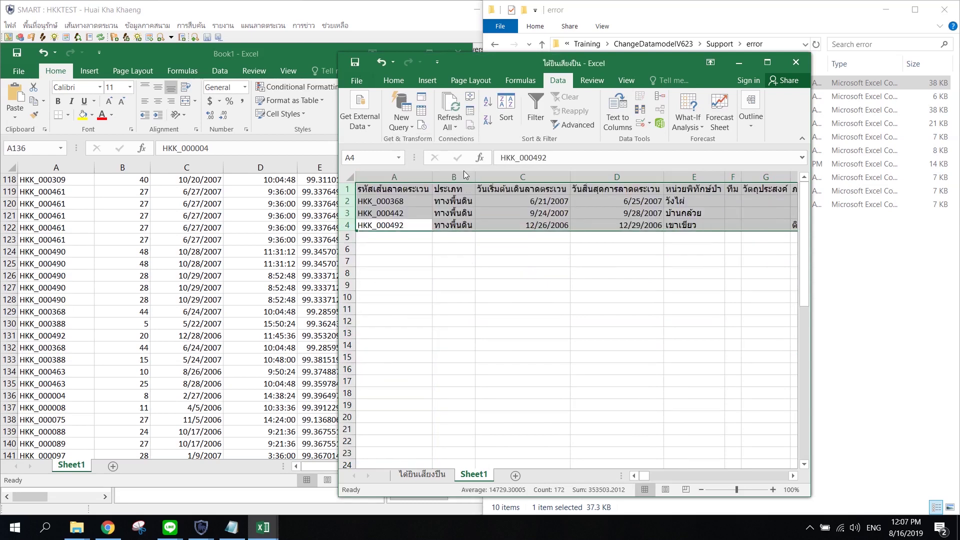
# Delete columns B through M and the extra columns after F.
pyautogui.moveTo(464, 177); pyautogui.dragTo(580, 242)
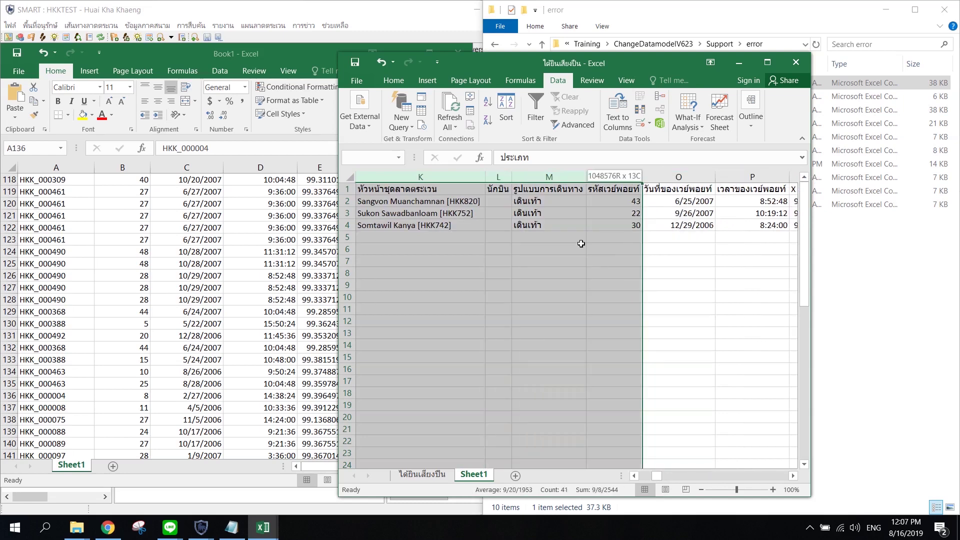
pyautogui.rightClick(579, 243)
pyautogui.click(609, 343)
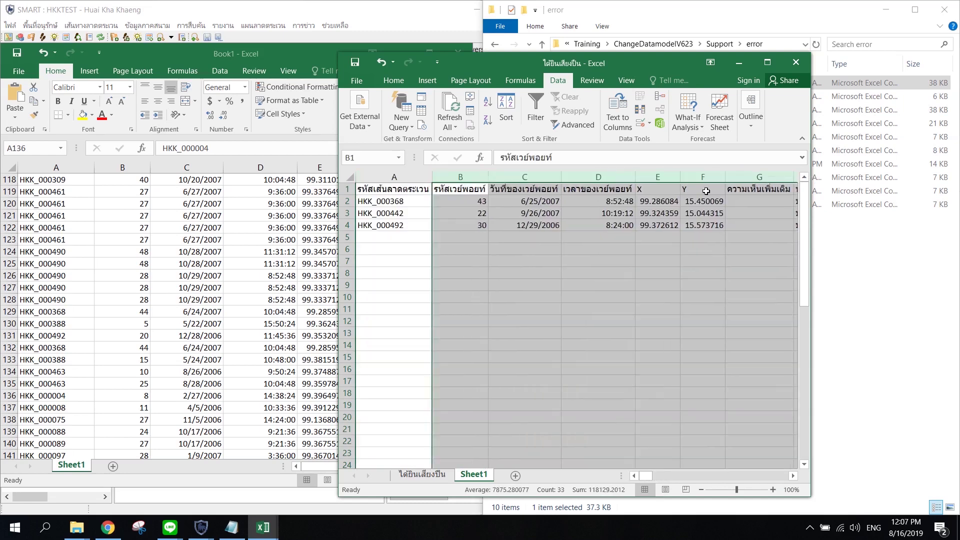
pyautogui.moveTo(743, 170); pyautogui.dragTo(640, 225)
pyautogui.rightClick(641, 225)
pyautogui.click(679, 326)
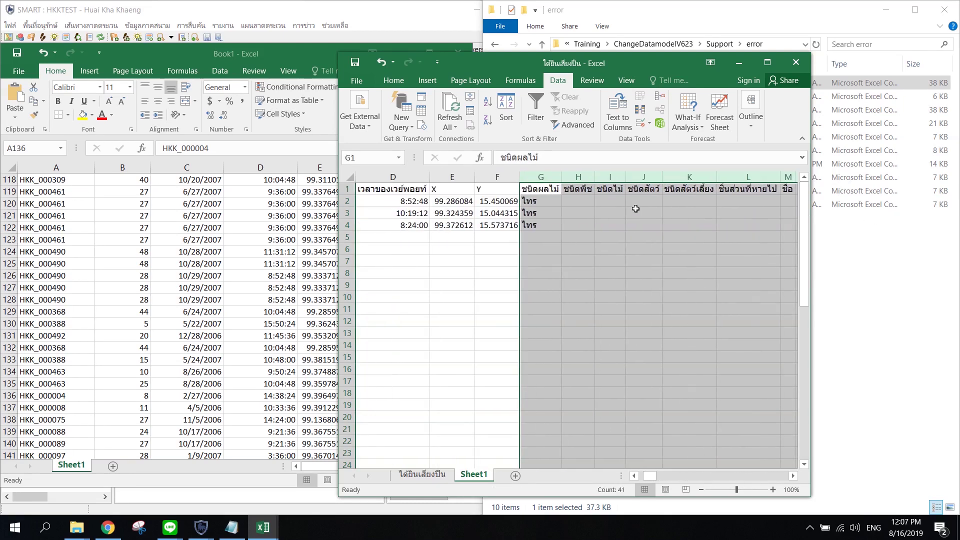
# Copy the three waypoint rows A2:G4 into Book1 at A148.
pyautogui.moveTo(531, 201); pyautogui.dragTo(380, 225)
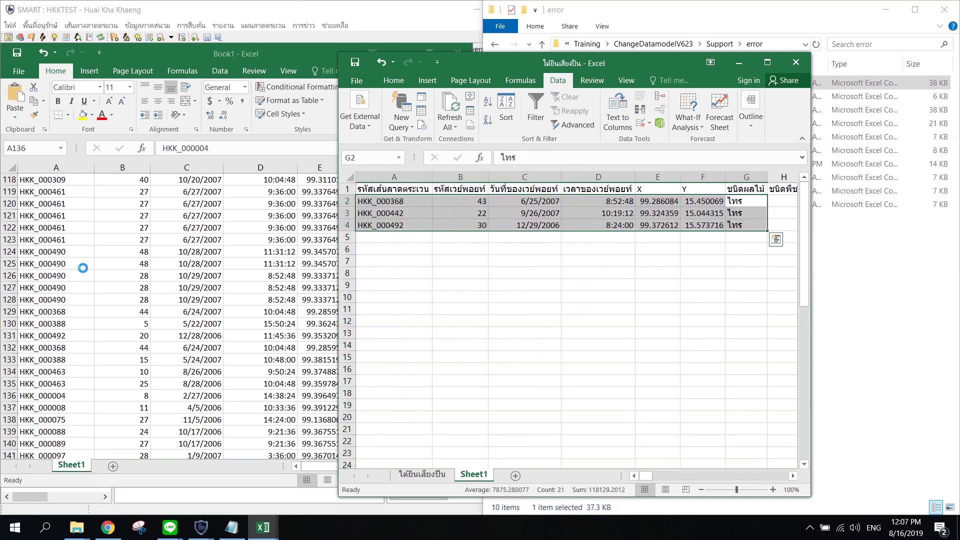
pyautogui.hotkey('ctrl', 'c')
pyautogui.click(81, 323)
pyautogui.scroll(-6, 70, 321)
pyautogui.click(38, 329)
pyautogui.hotkey('ctrl', 'v')
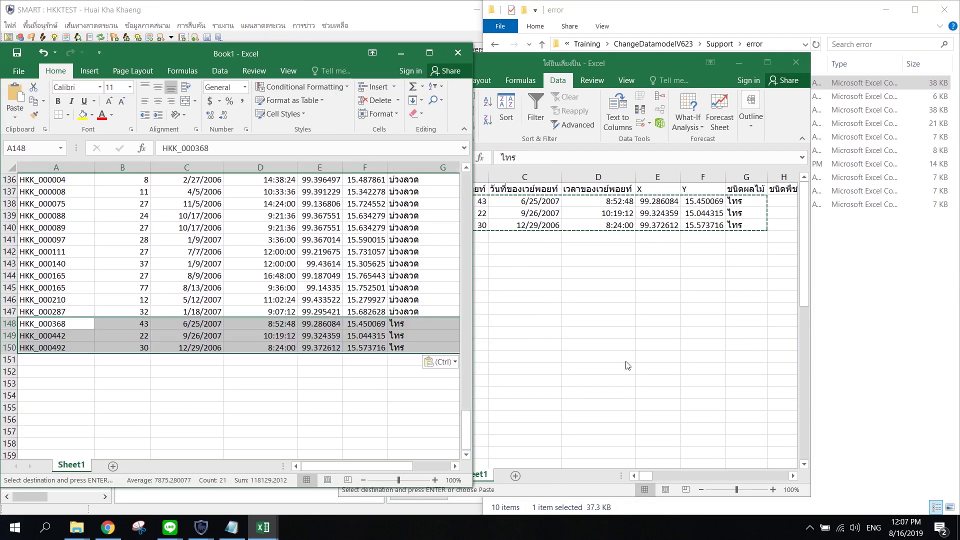
pyautogui.hotkey('alt', 'Tab')
# Clear all the imported data from the helper sheet.
pyautogui.click(456, 252)
pyautogui.hotkey('ctrl', 'a')
pyautogui.press('Delete')
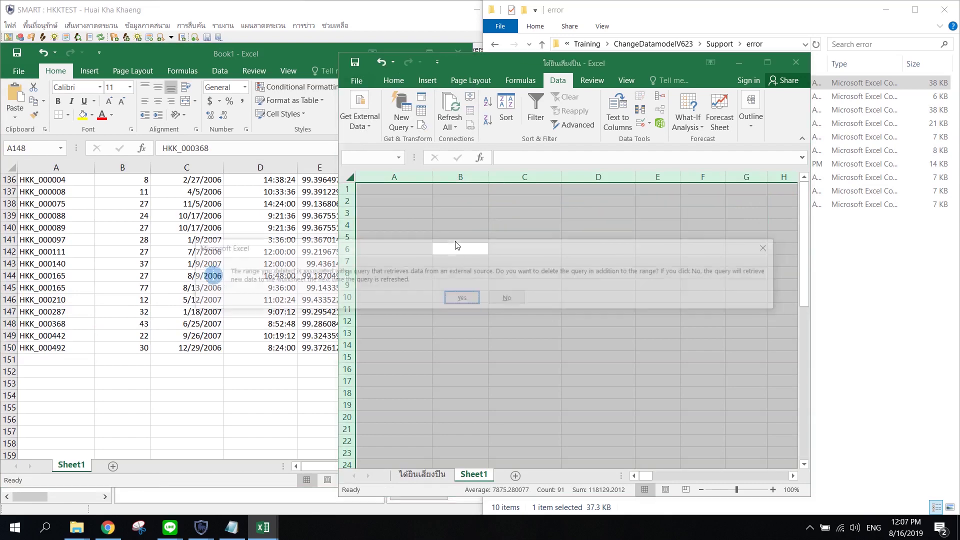
# Import the พืชสวนยืนต้น CSV as comma-delimited data starting at A1.
pyautogui.click(468, 298)
pyautogui.click(401, 191)
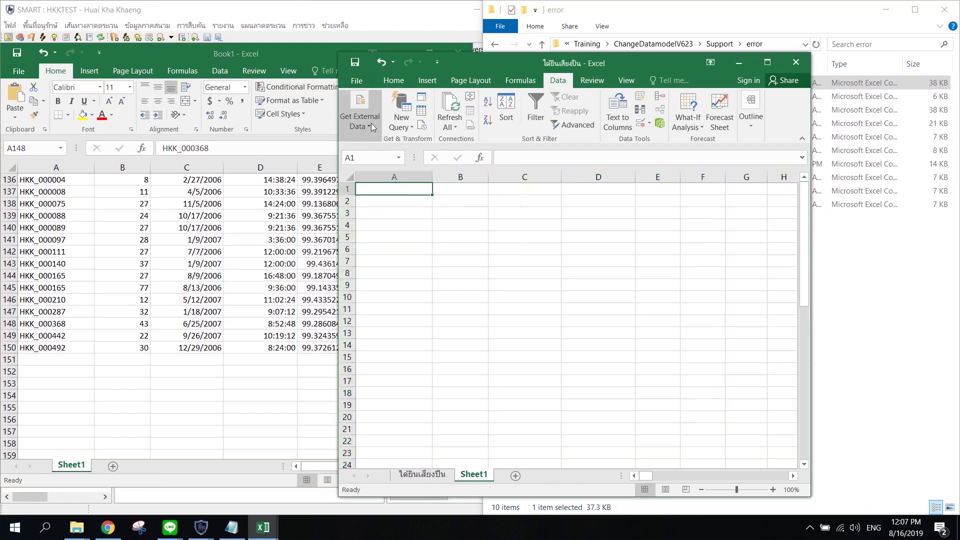
pyautogui.click(371, 123)
pyautogui.click(395, 163)
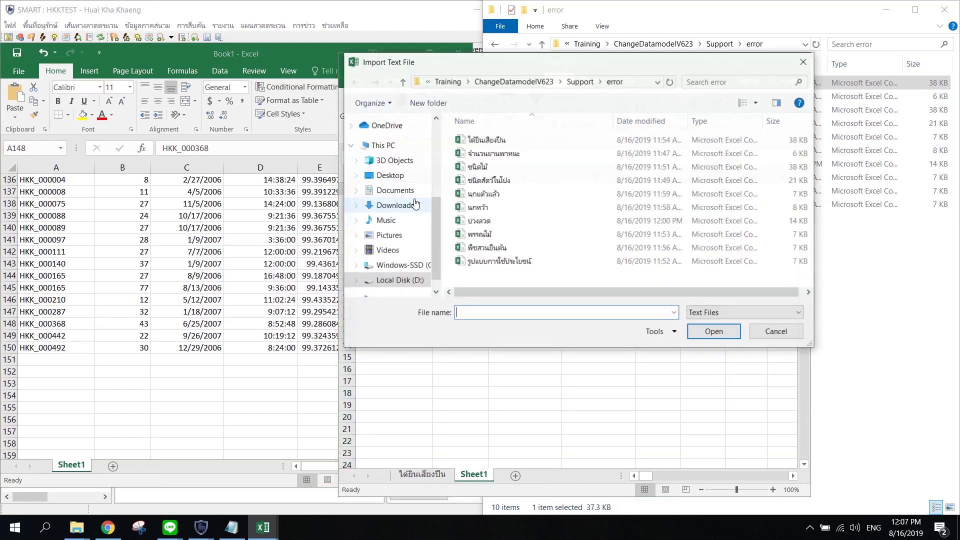
pyautogui.doubleClick(500, 247)
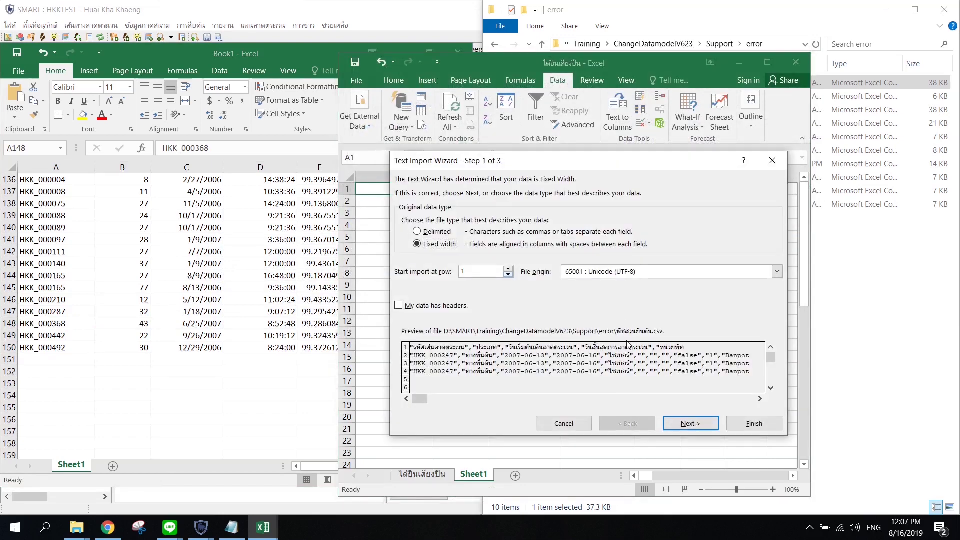
pyautogui.click(671, 418)
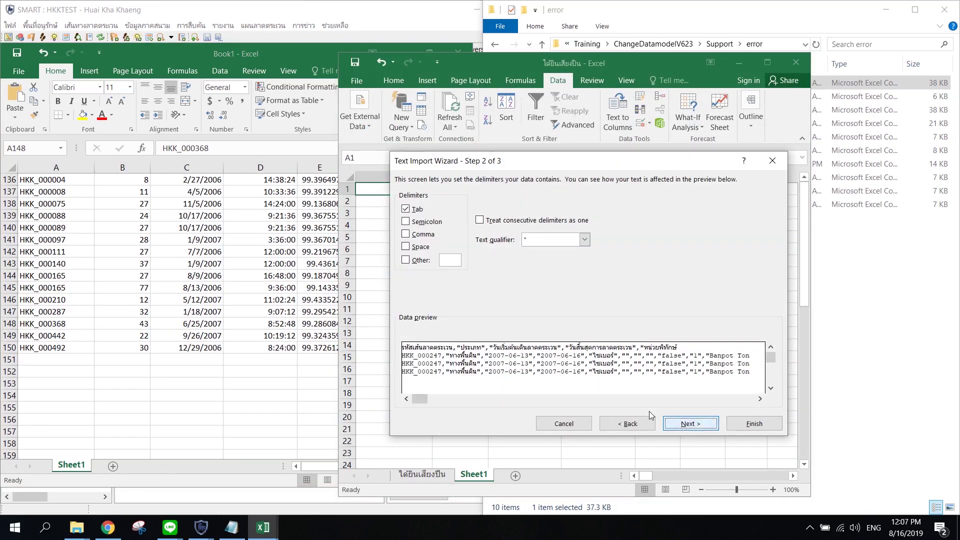
pyautogui.click(415, 238)
pyautogui.click(689, 425)
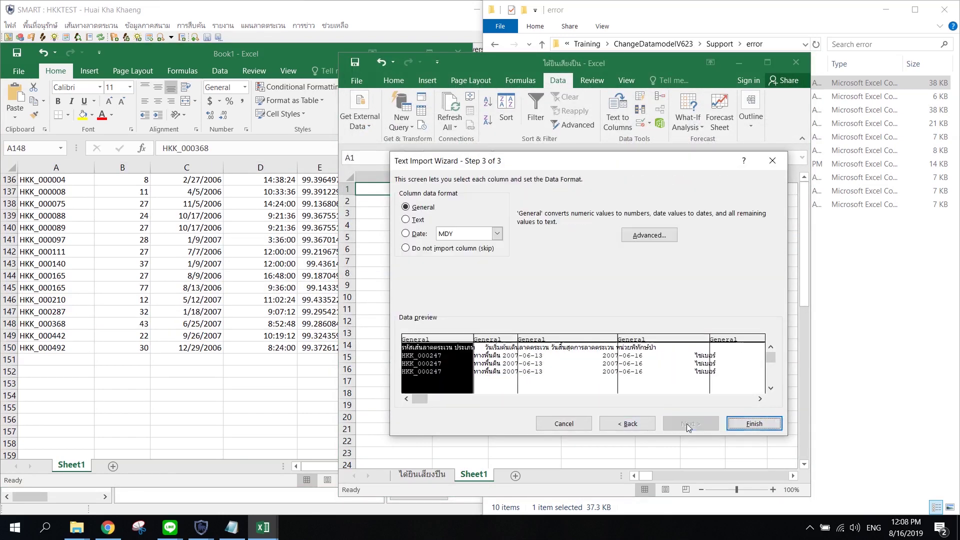
pyautogui.click(737, 425)
pyautogui.click(595, 336)
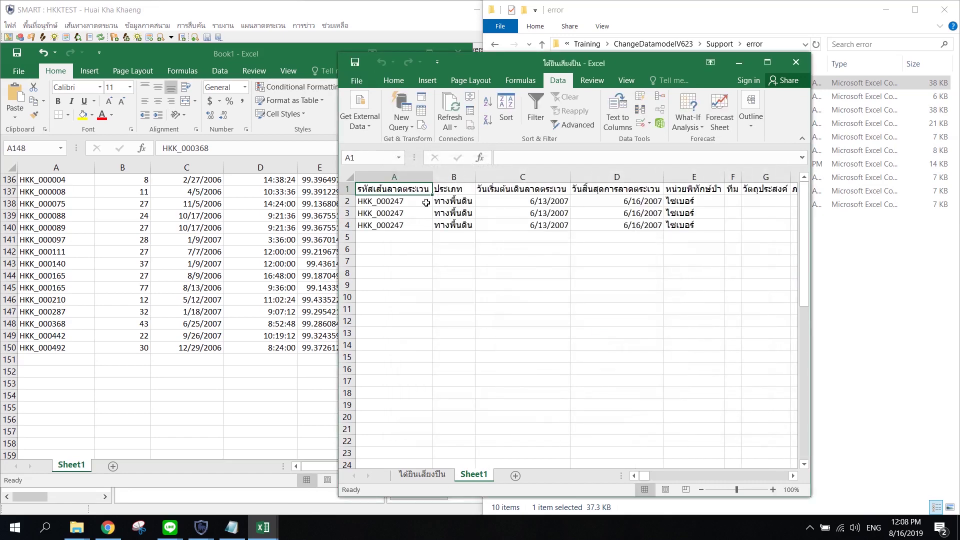
# Delete the extra columns, including G and H, to match Book1's seven columns.
pyautogui.moveTo(457, 171); pyautogui.dragTo(558, 211)
pyautogui.rightClick(538, 215)
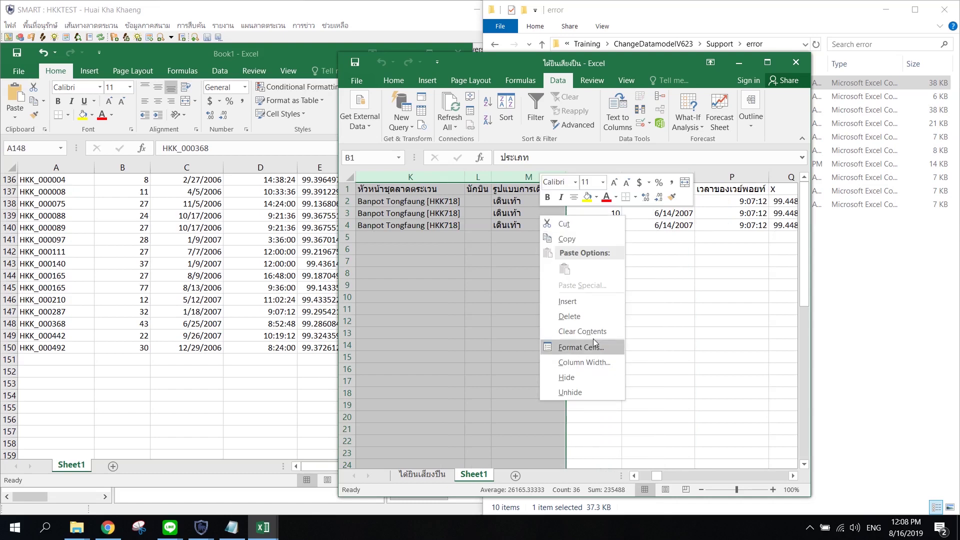
pyautogui.click(593, 316)
pyautogui.moveTo(751, 171); pyautogui.dragTo(556, 243)
pyautogui.rightClick(536, 241)
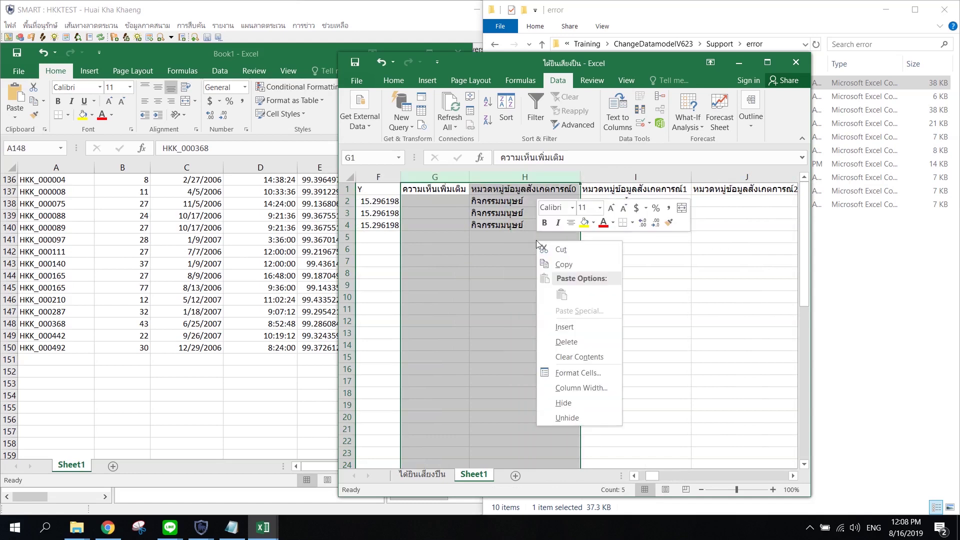
pyautogui.click(571, 337)
pyautogui.hotkey('ctrl', '-')
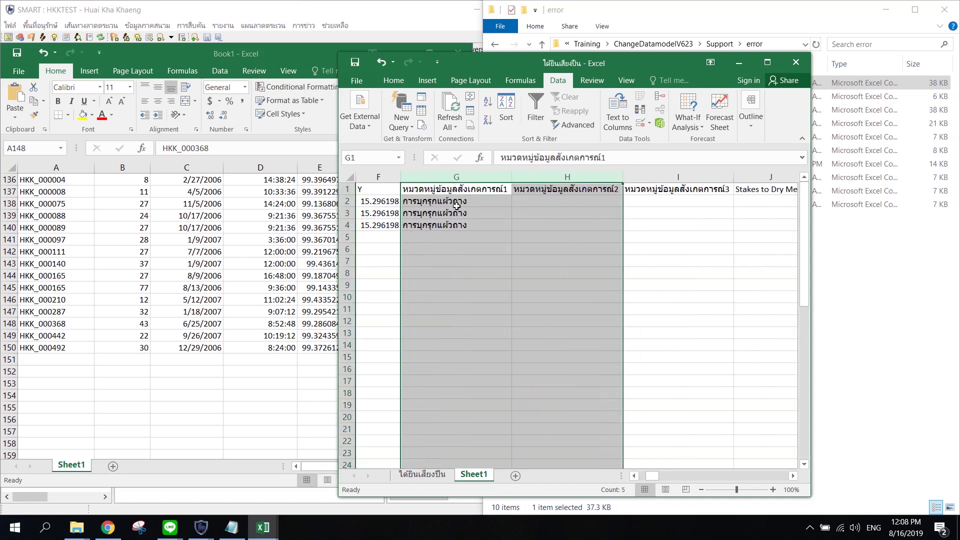
# Copy the three HKK_000247 rows A2:G4 into Book1 at A151.
pyautogui.moveTo(456, 206); pyautogui.dragTo(7, 227)
pyautogui.hotkey('ctrl', 'c')
pyautogui.click(38, 358)
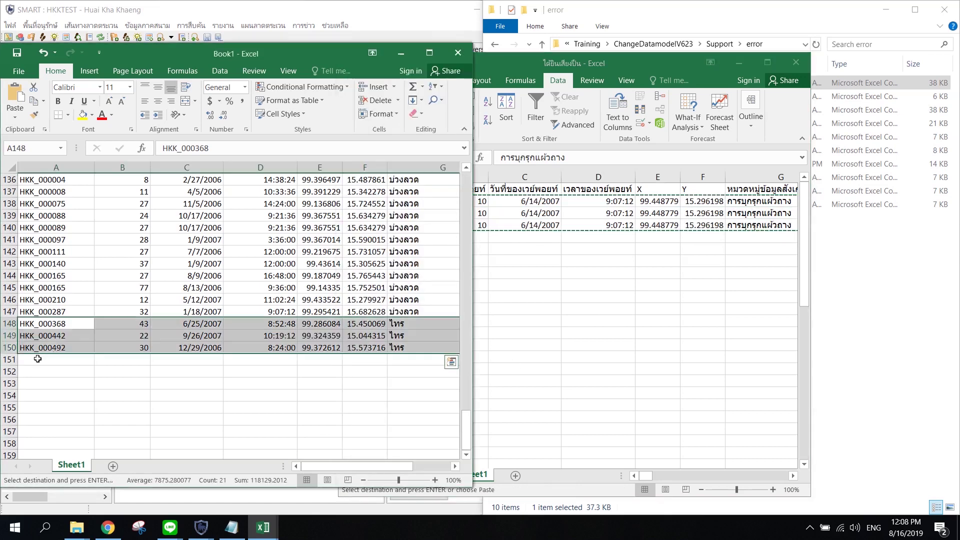
pyautogui.click(37, 358)
pyautogui.hotkey('ctrl', 'v')
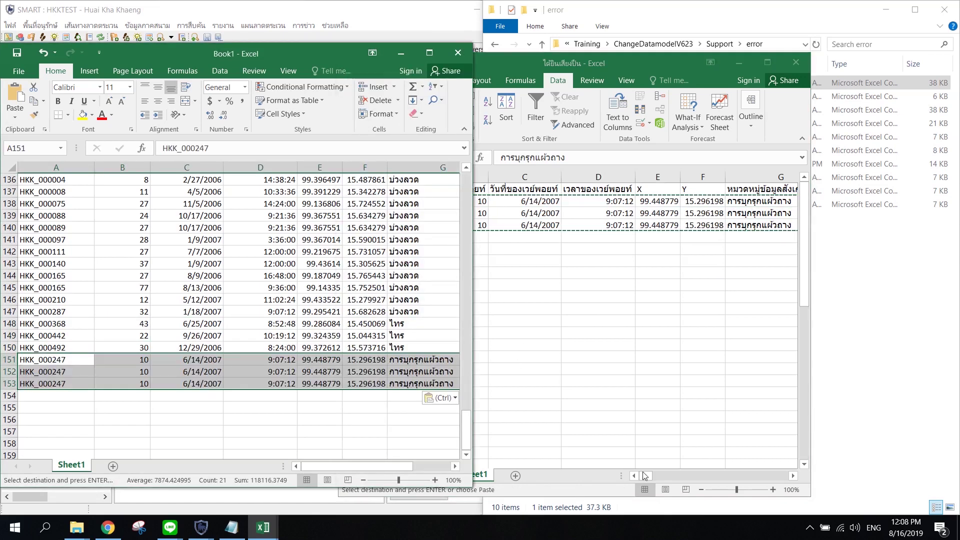
pyautogui.moveTo(646, 476); pyautogui.dragTo(595, 475)
pyautogui.click(525, 320)
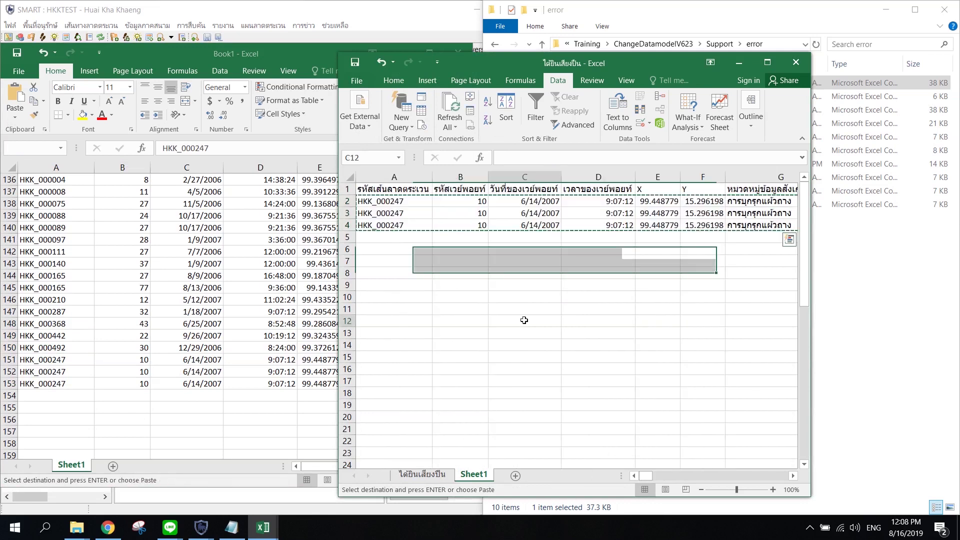
# Clear the previous data and its query from the helper sheet.
pyautogui.hotkey('ctrl', 'a')
pyautogui.press('Delete')
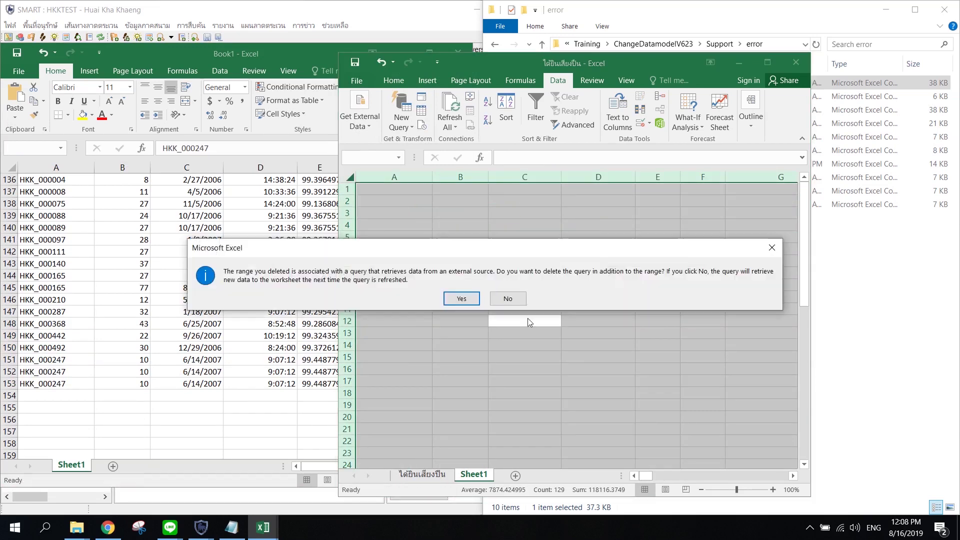
pyautogui.click(459, 298)
# Import the รูปแบบการใช้ประโยชน์ CSV as delimited, comma-separated data at A1.
pyautogui.click(353, 117)
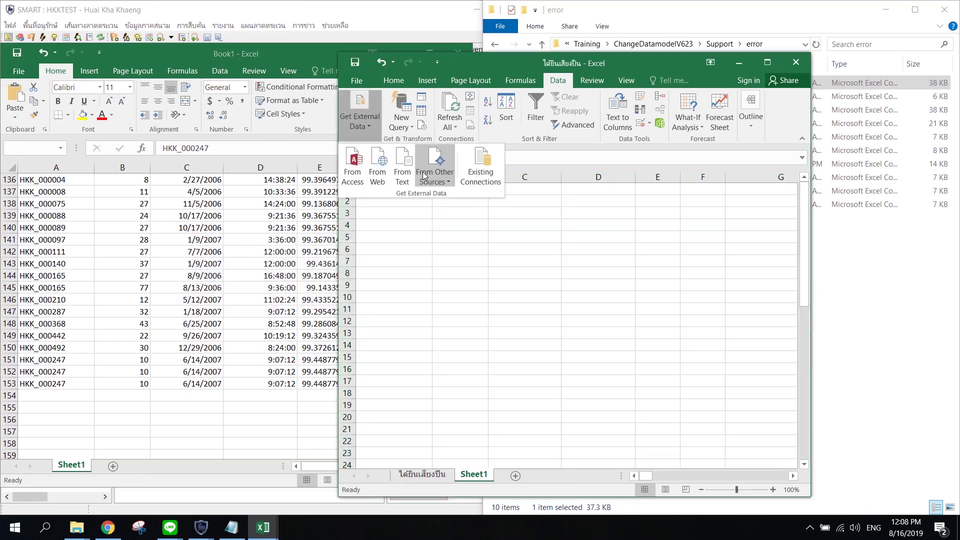
pyautogui.click(402, 165)
pyautogui.doubleClick(474, 262)
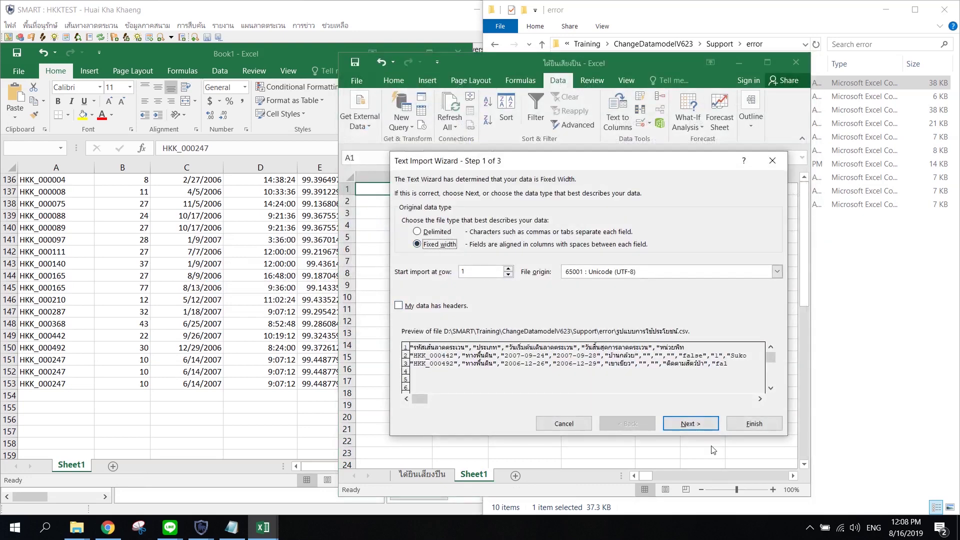
pyautogui.click(691, 423)
pyautogui.click(631, 422)
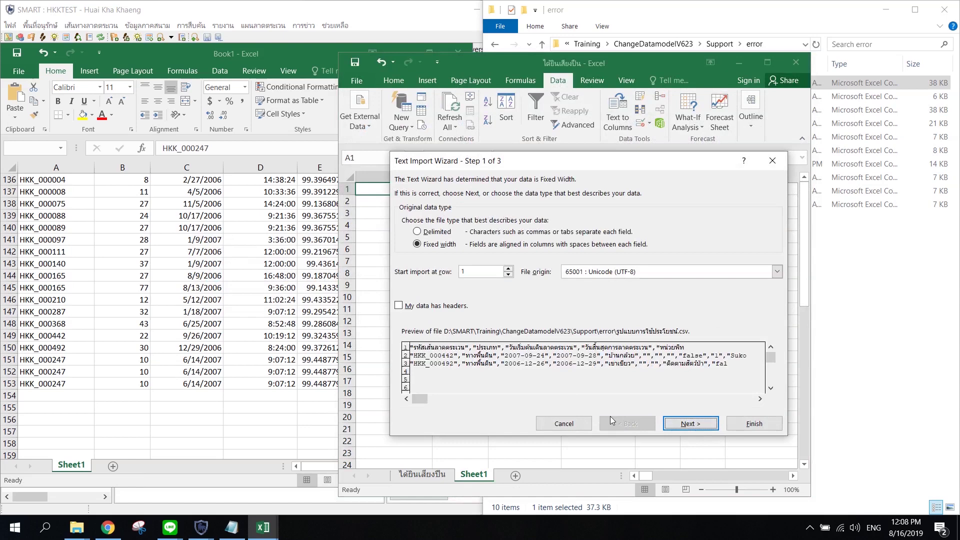
pyautogui.click(449, 234)
pyautogui.press('Return')
pyautogui.click(422, 234)
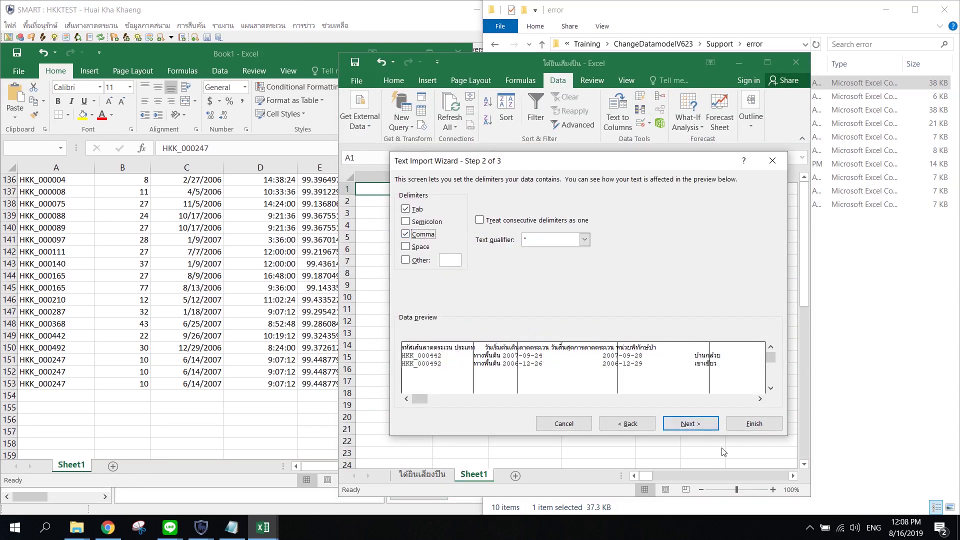
pyautogui.press('Return')
pyautogui.click(743, 425)
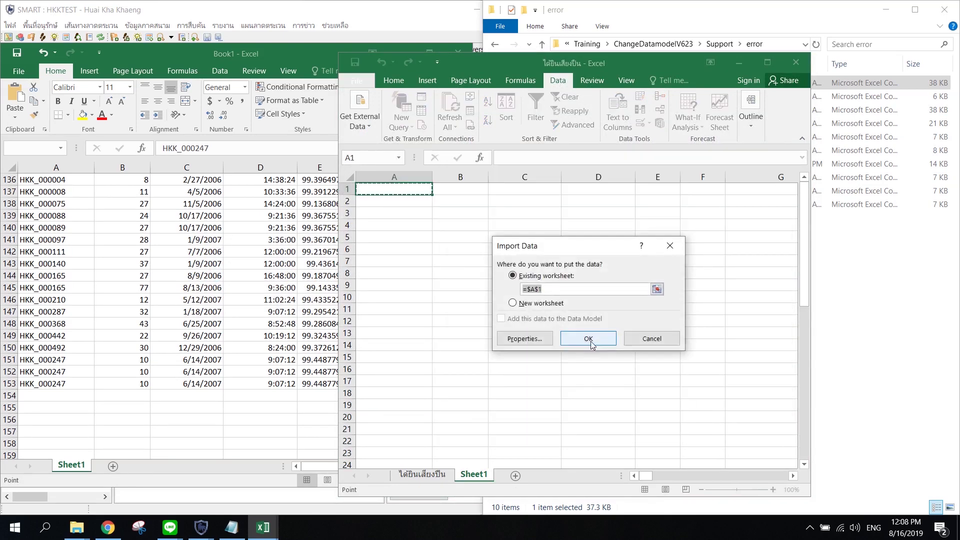
pyautogui.click(590, 336)
pyautogui.click(517, 273)
# Delete columns B:M, G:H and the leftover observation columns.
pyautogui.moveTo(453, 177); pyautogui.dragTo(425, 222)
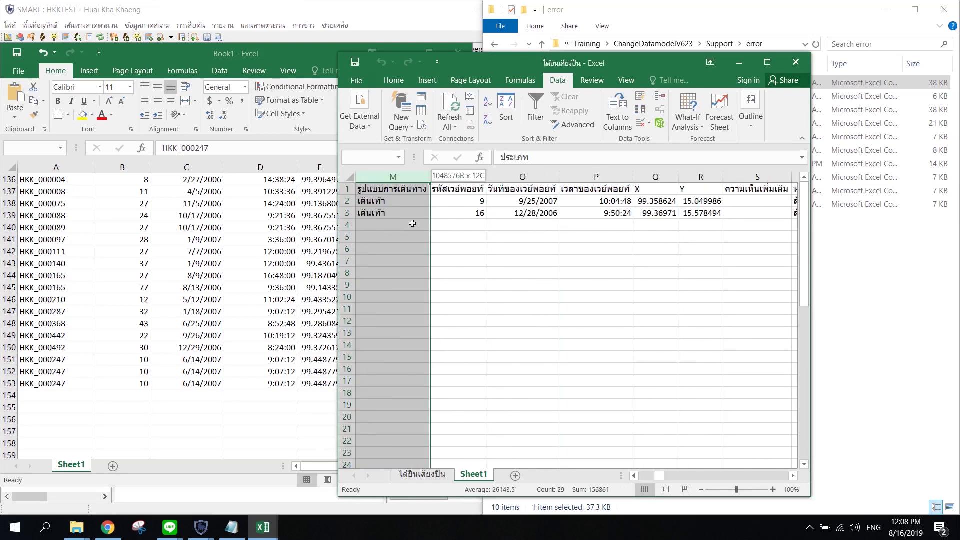
pyautogui.rightClick(414, 224)
pyautogui.click(453, 325)
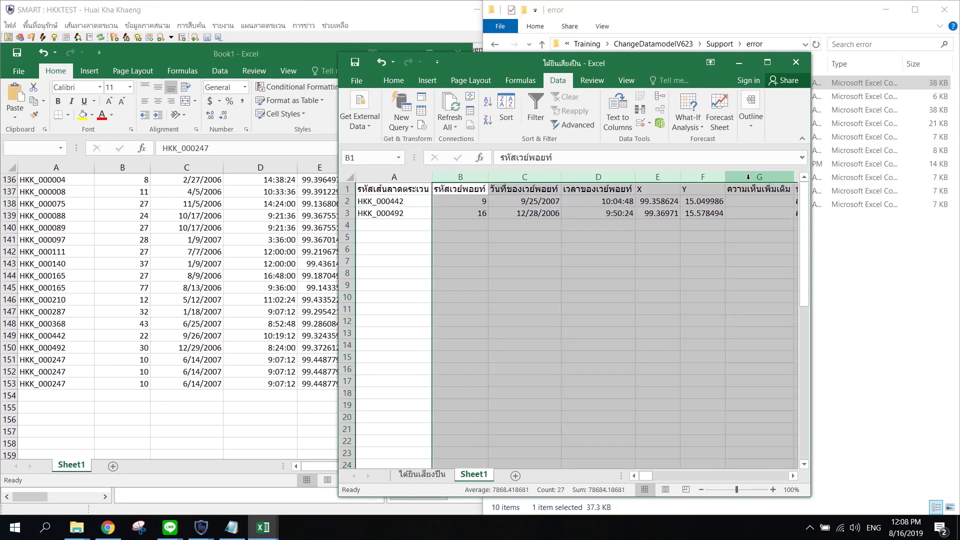
pyautogui.moveTo(757, 177); pyautogui.dragTo(490, 238)
pyautogui.rightClick(490, 238)
pyautogui.click(529, 326)
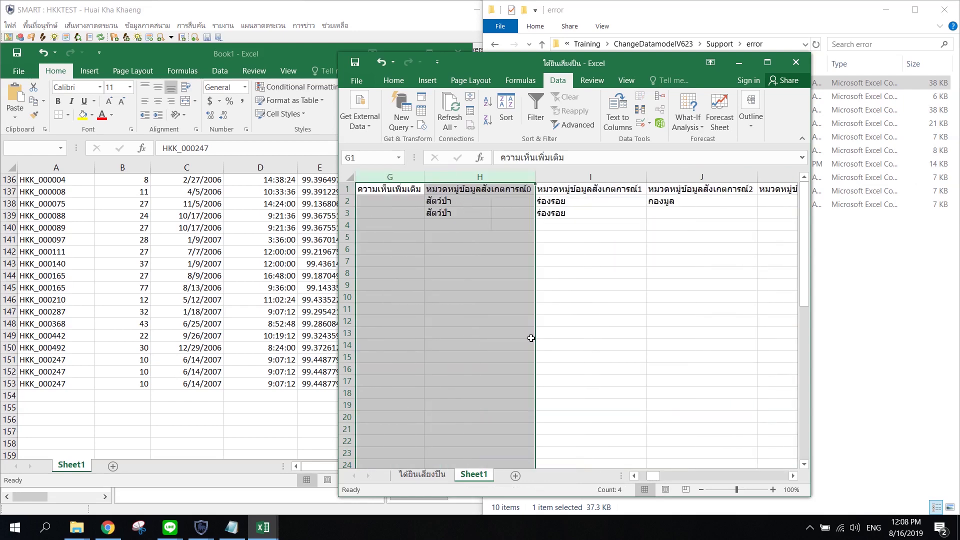
pyautogui.click(632, 266)
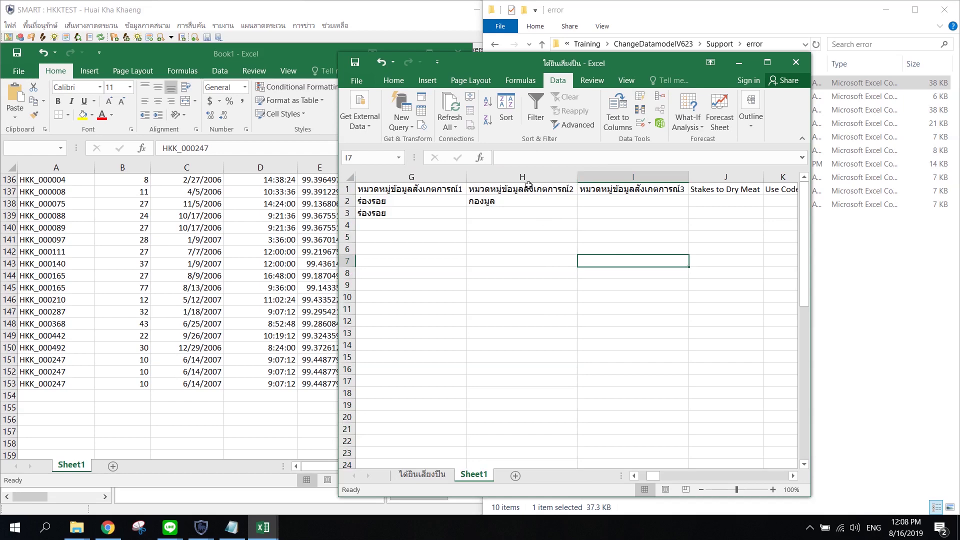
pyautogui.moveTo(533, 176)
pyautogui.mouseDown()
pyautogui.moveTo(753, 179)
pyautogui.moveTo(128, 197)
pyautogui.moveTo(631, 176)
pyautogui.moveTo(800, 190)
pyautogui.moveTo(800, 210)
pyautogui.moveTo(568, 218)
pyautogui.moveTo(799, 218)
pyautogui.moveTo(436, 219)
pyautogui.mouseUp()
pyautogui.rightClick(527, 227)
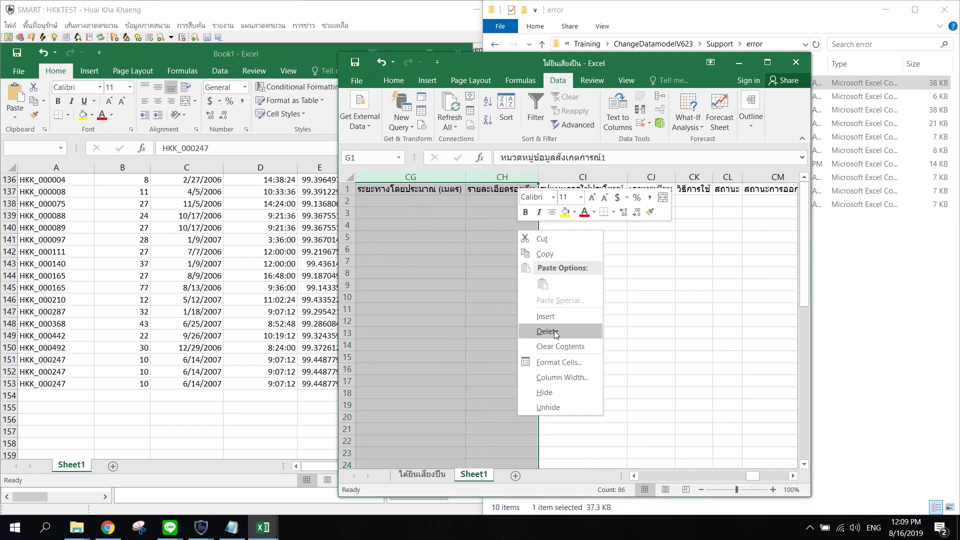
pyautogui.click(538, 332)
# Copy the HKK_000442 and HKK_000492 rows into Book1 at A154.
pyautogui.moveTo(562, 203); pyautogui.dragTo(104, 213)
pyautogui.hotkey('ctrl', 'c')
pyautogui.click(39, 395)
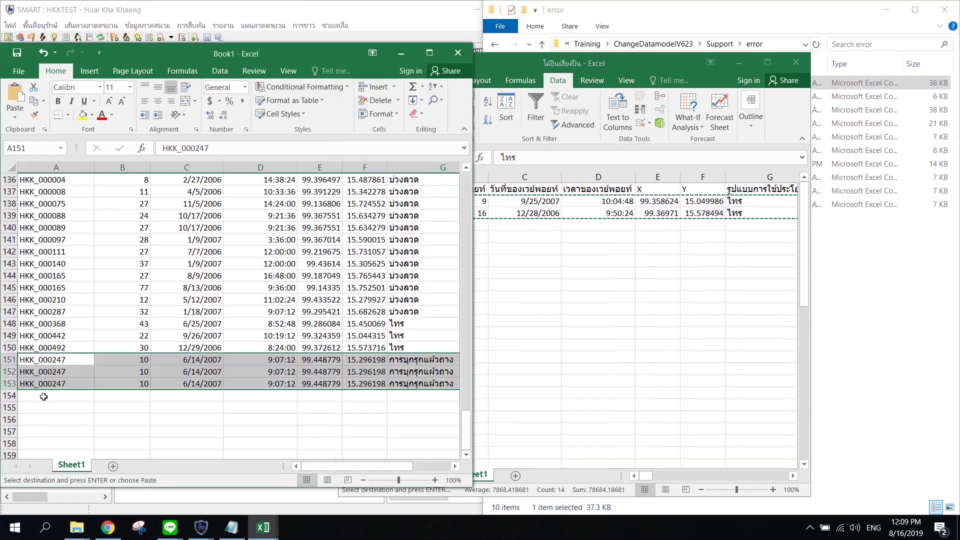
pyautogui.hotkey('ctrl', 'v')
pyautogui.click(318, 277)
pyautogui.click(654, 284)
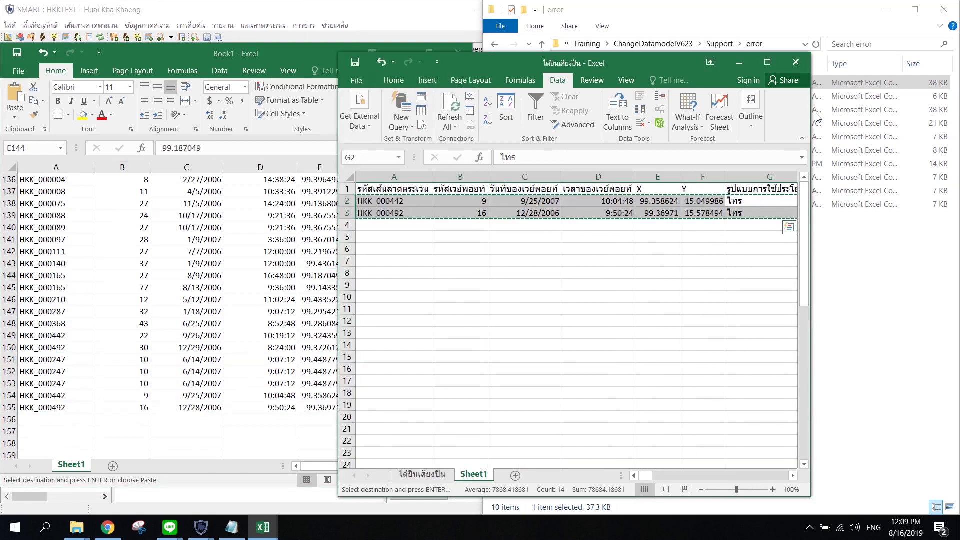
pyautogui.click(796, 63)
# Discard the helper workbook and sort Book1 A to Z by column A, expanding the selection.
pyautogui.click(480, 276)
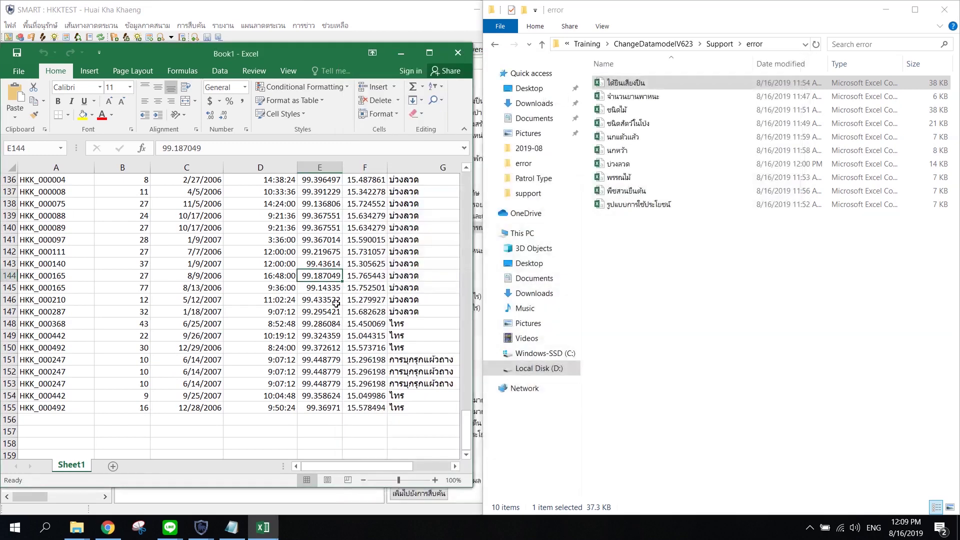
pyautogui.press('super+Up')
pyautogui.scroll(20, 346, 174)
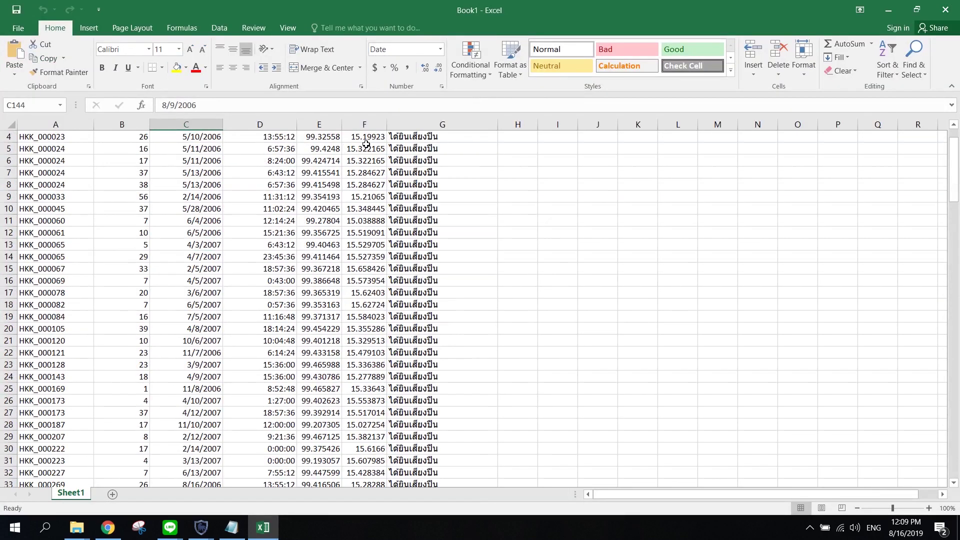
pyautogui.click(239, 170)
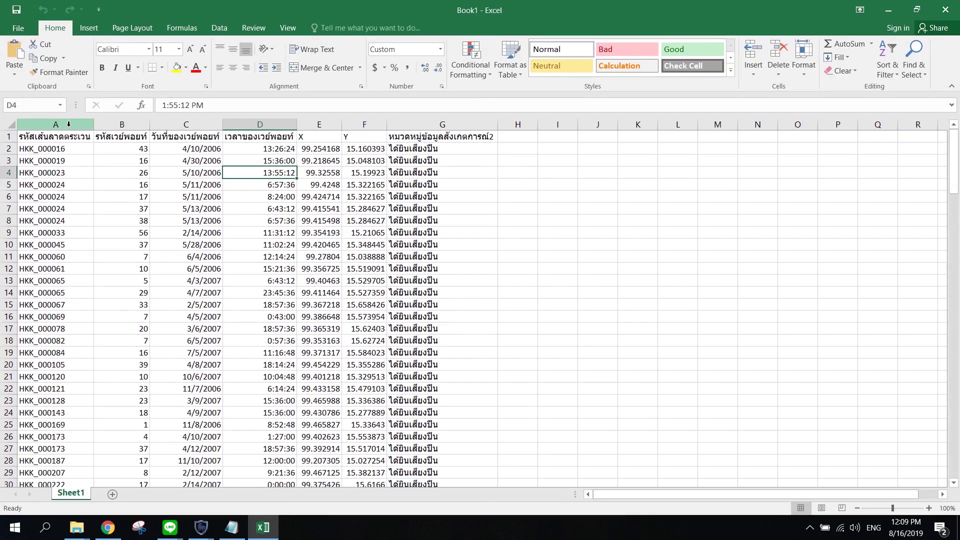
pyautogui.click(69, 124)
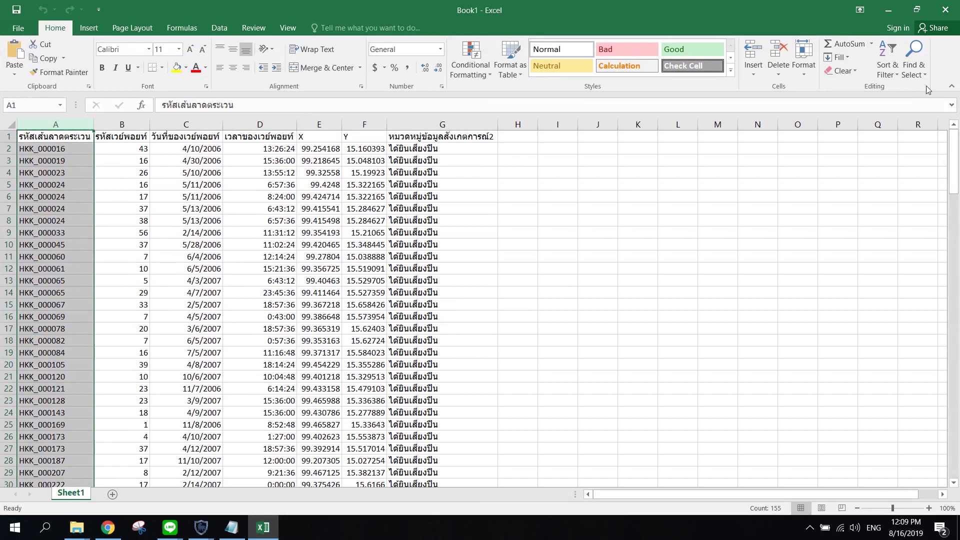
pyautogui.click(887, 68)
pyautogui.click(892, 94)
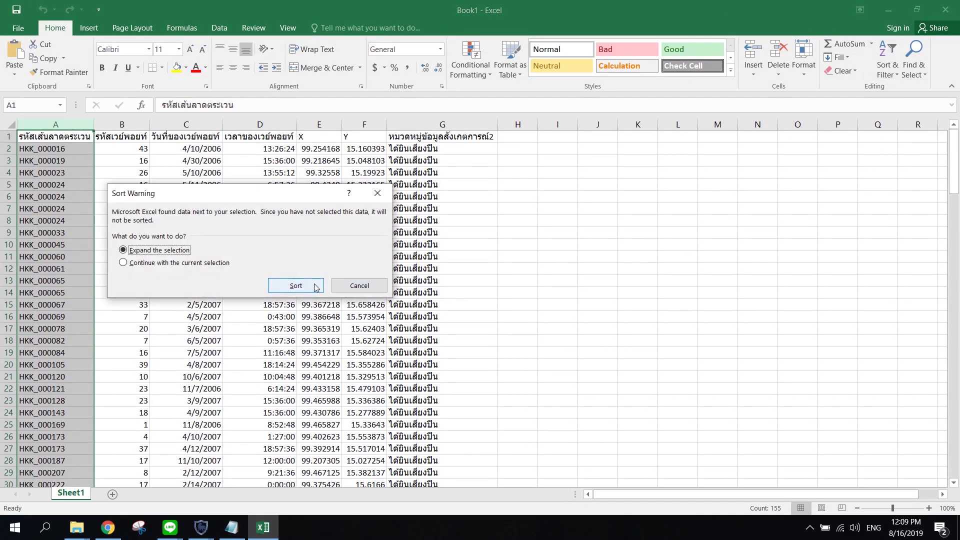
pyautogui.click(310, 285)
# Review the sorted rows, starting with the three HKK_000004 entries.
pyautogui.moveTo(44, 148); pyautogui.dragTo(69, 172)
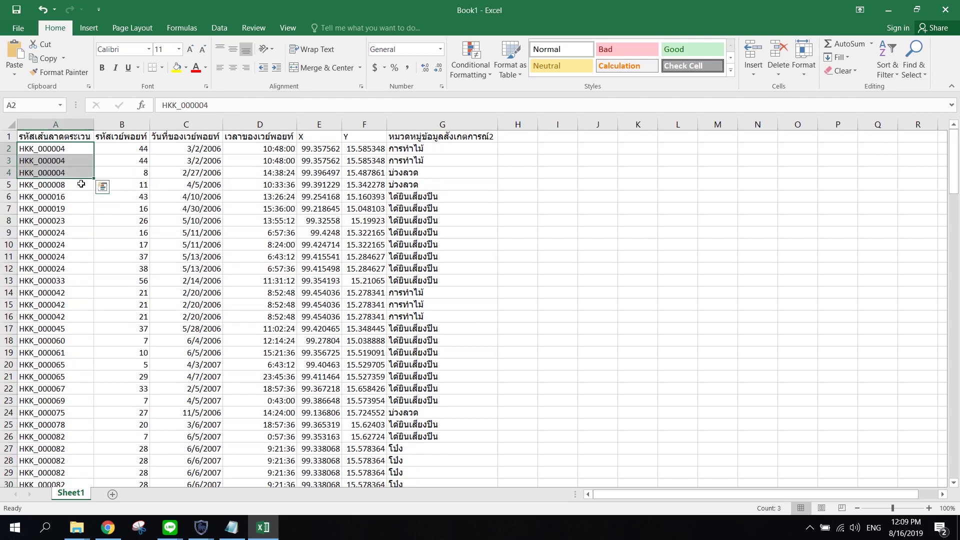
pyautogui.click(31, 151)
pyautogui.click(74, 158)
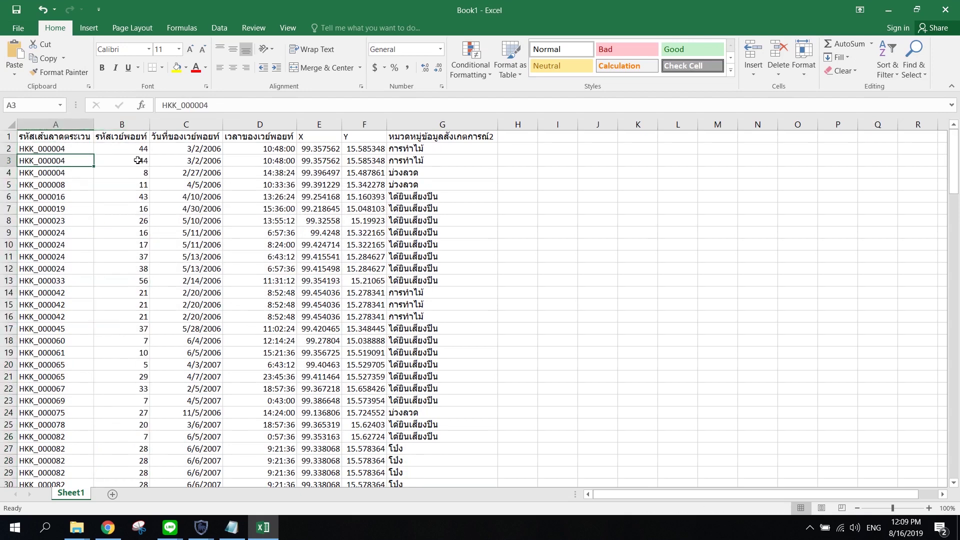
pyautogui.click(134, 184)
pyautogui.click(116, 243)
pyautogui.click(64, 208)
pyautogui.click(56, 172)
pyautogui.click(75, 268)
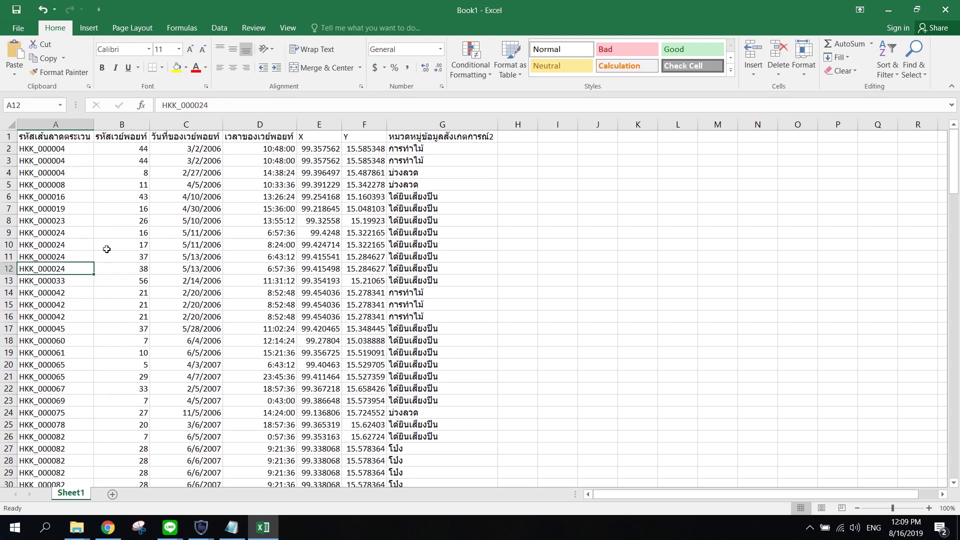
pyautogui.scroll(-5, 102, 250)
pyautogui.scroll(5, 97, 260)
pyautogui.click(101, 230)
pyautogui.click(319, 209)
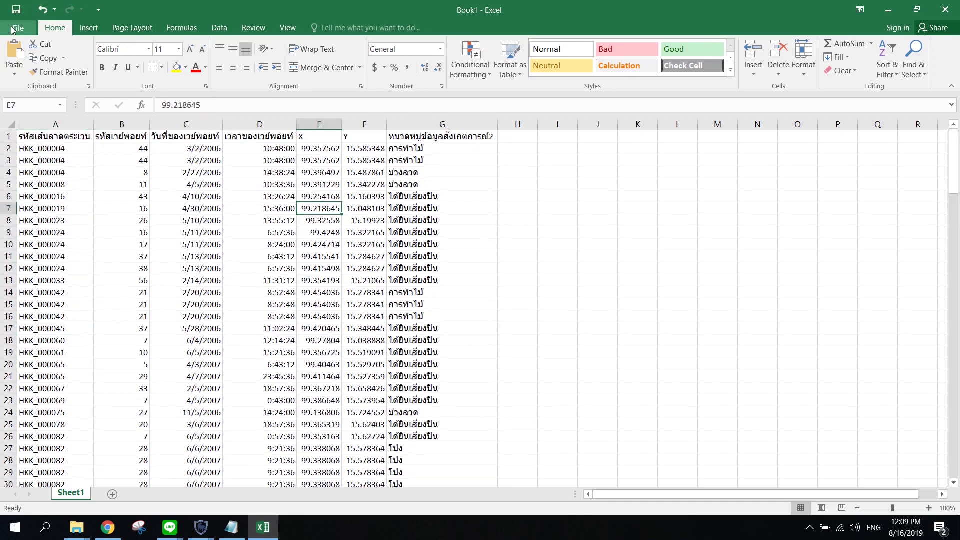
# Save the workbook as 'ALL error' in the error folder.
pyautogui.click(19, 29)
pyautogui.click(25, 139)
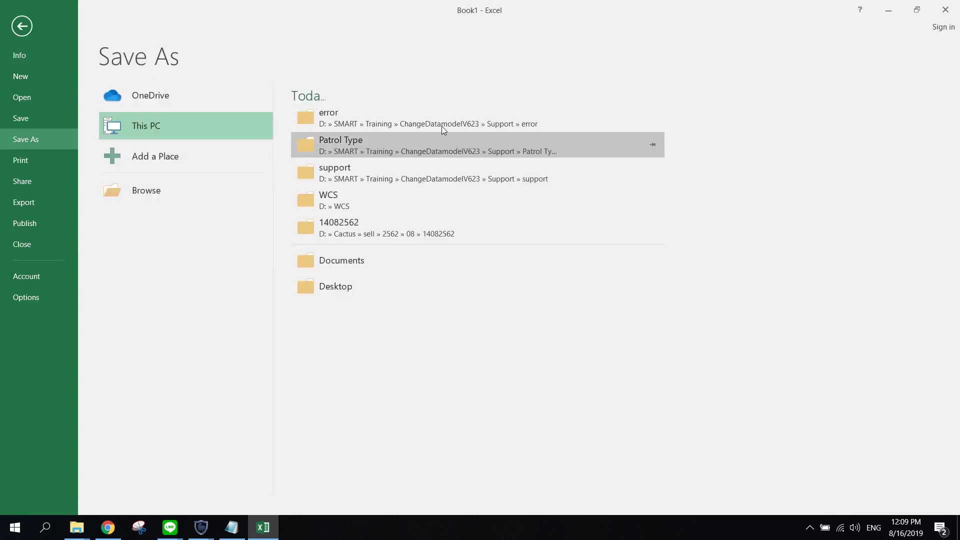
pyautogui.click(437, 124)
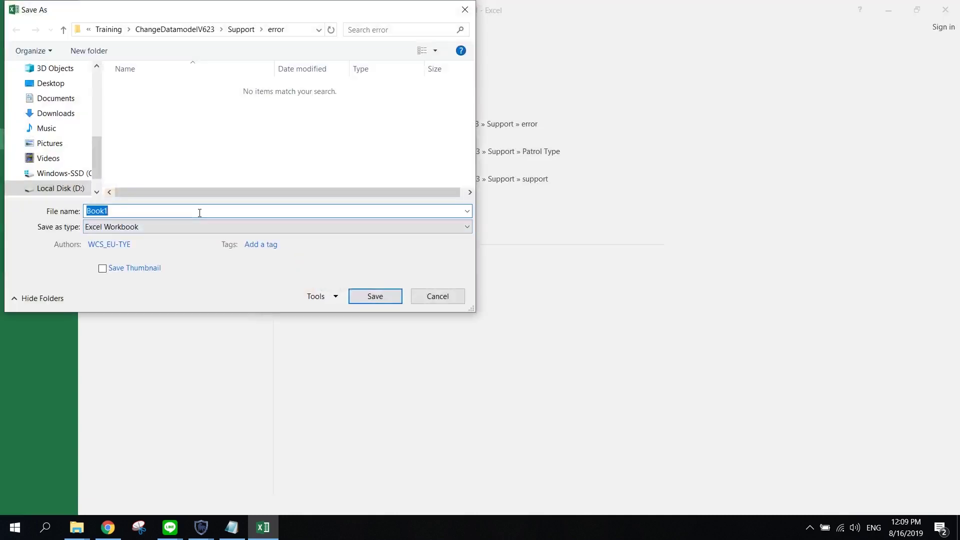
pyautogui.write('ALL error')
pyautogui.press('Return')
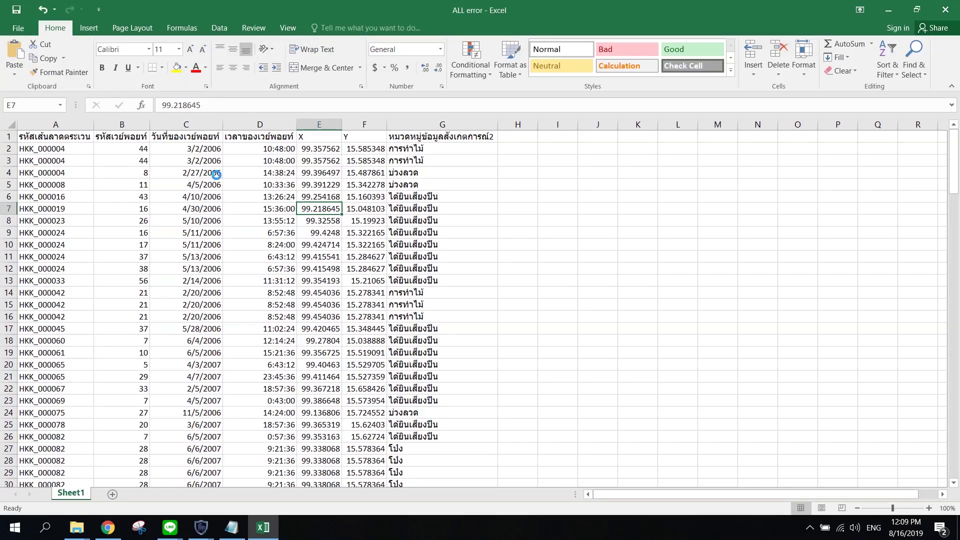
pyautogui.click(916, 10)
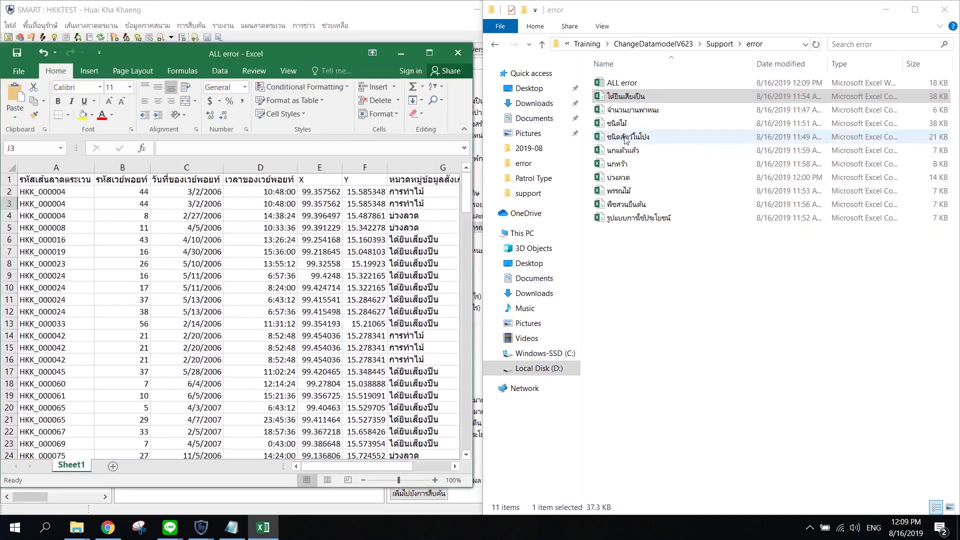
pyautogui.moveTo(223, 55); pyautogui.dragTo(536, 74)
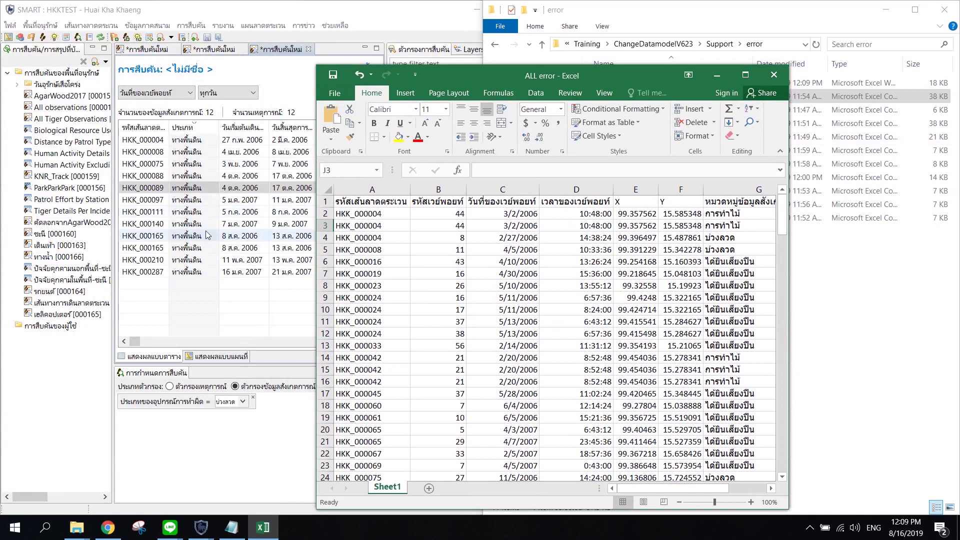
# Open patrol HKK_000004 from the SMART query results, with the Excel workbook moved aside.
pyautogui.click(145, 224)
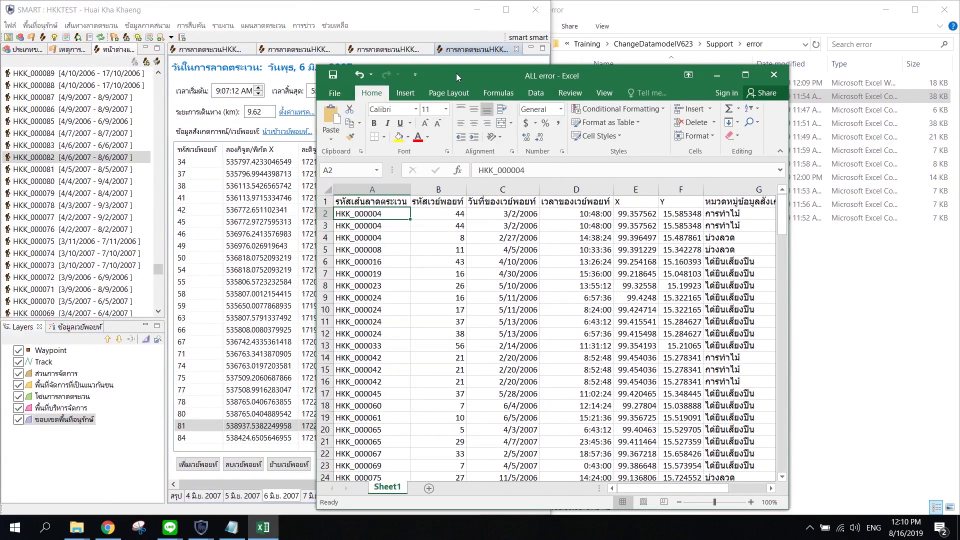
pyautogui.moveTo(456, 73); pyautogui.dragTo(546, 74)
pyautogui.click(160, 273)
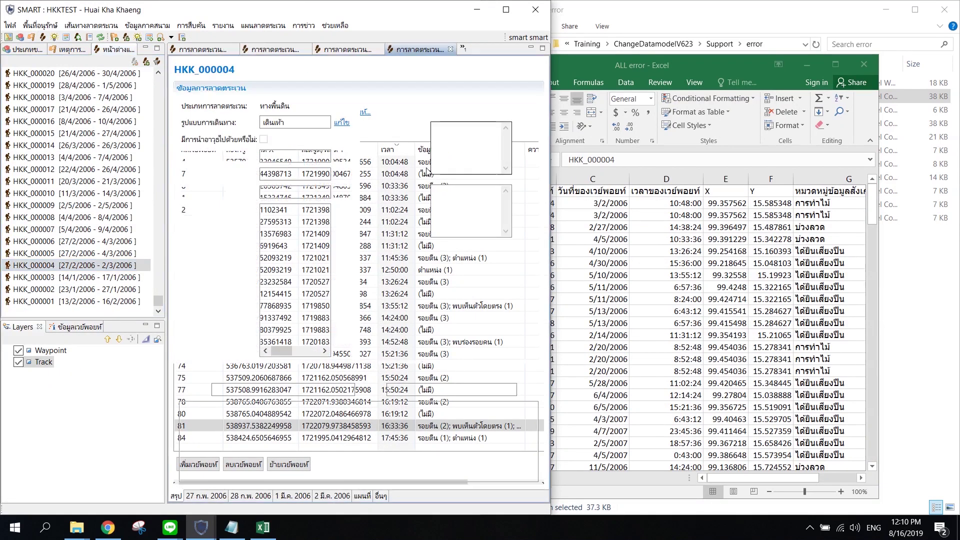
pyautogui.click(886, 10)
pyautogui.click(886, 10)
pyautogui.scroll(-20, 575, 256)
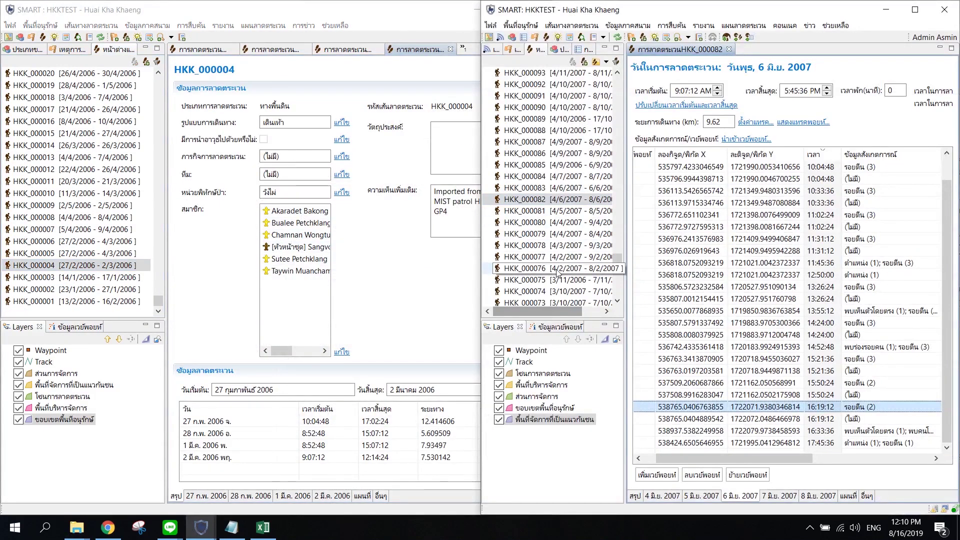
pyautogui.doubleClick(552, 256)
pyautogui.click(264, 530)
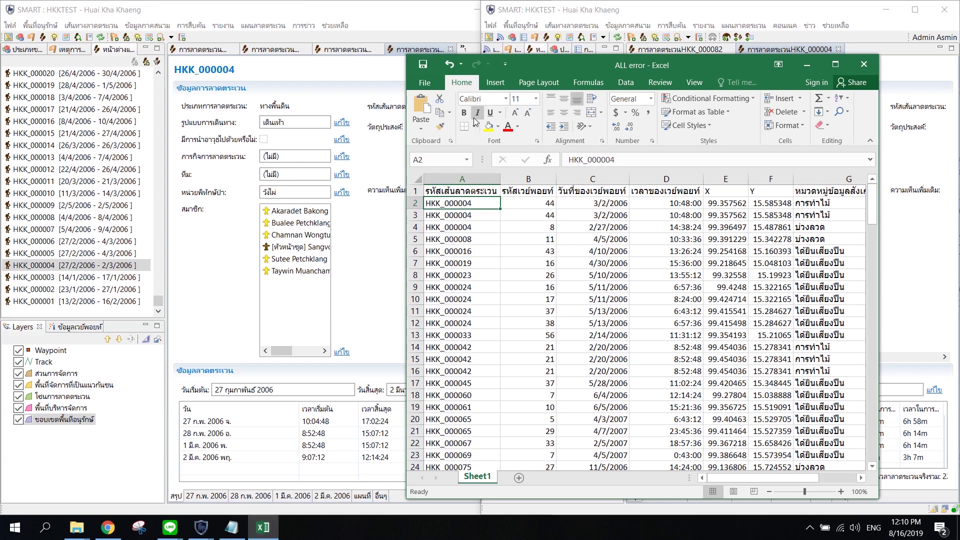
pyautogui.click(264, 530)
pyautogui.click(264, 530)
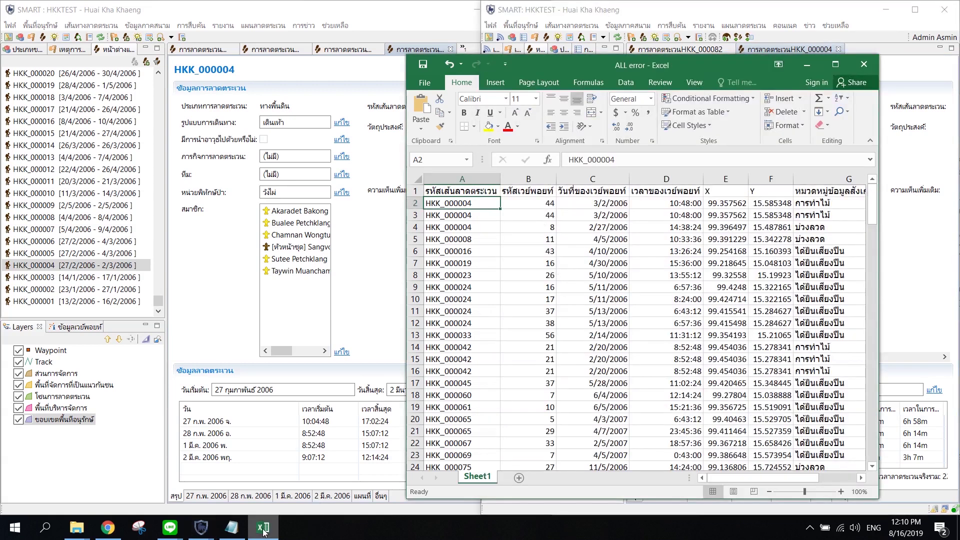
pyautogui.click(264, 530)
# On the 2 March 2006 day, open waypoint 44's tree-cutting (การทำไม้) observation for editing.
pyautogui.click(791, 497)
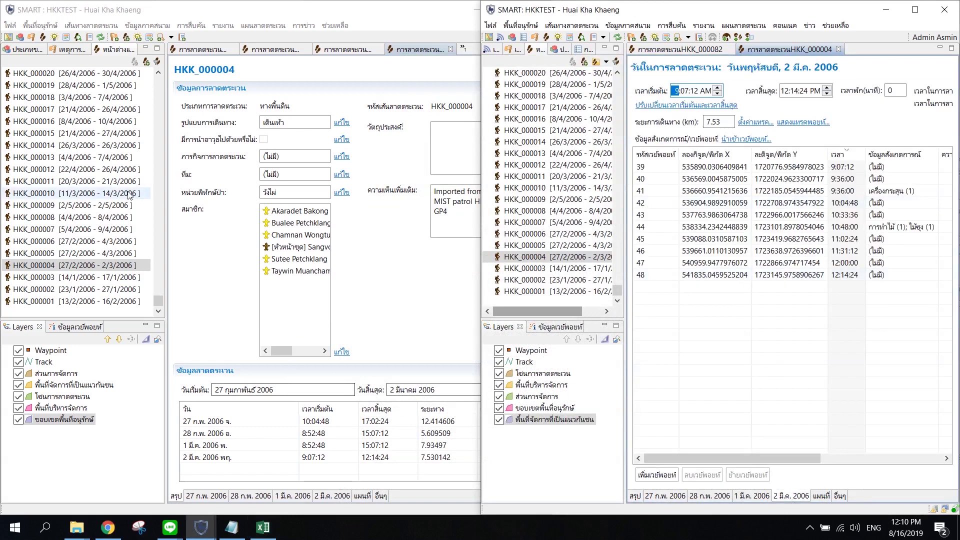
pyautogui.click(875, 226)
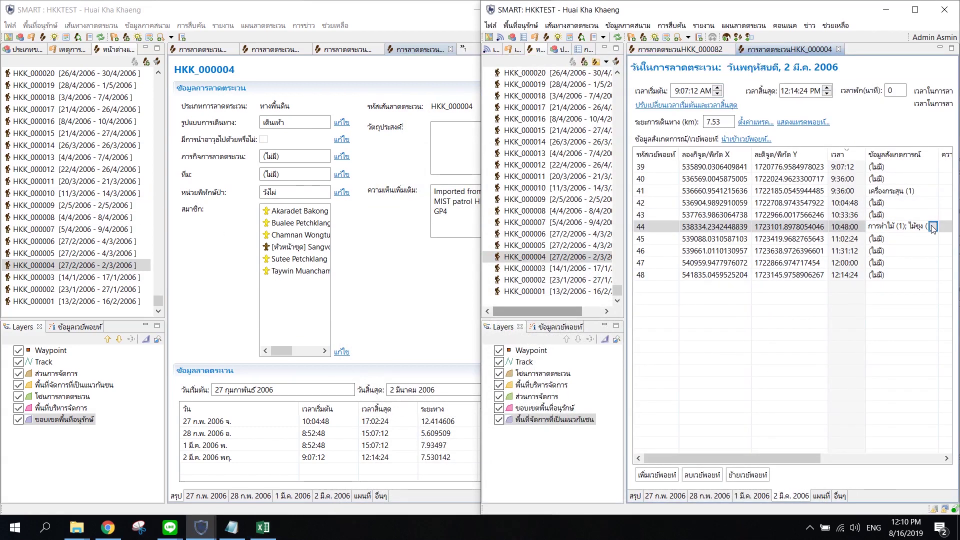
pyautogui.click(933, 226)
pyautogui.click(329, 497)
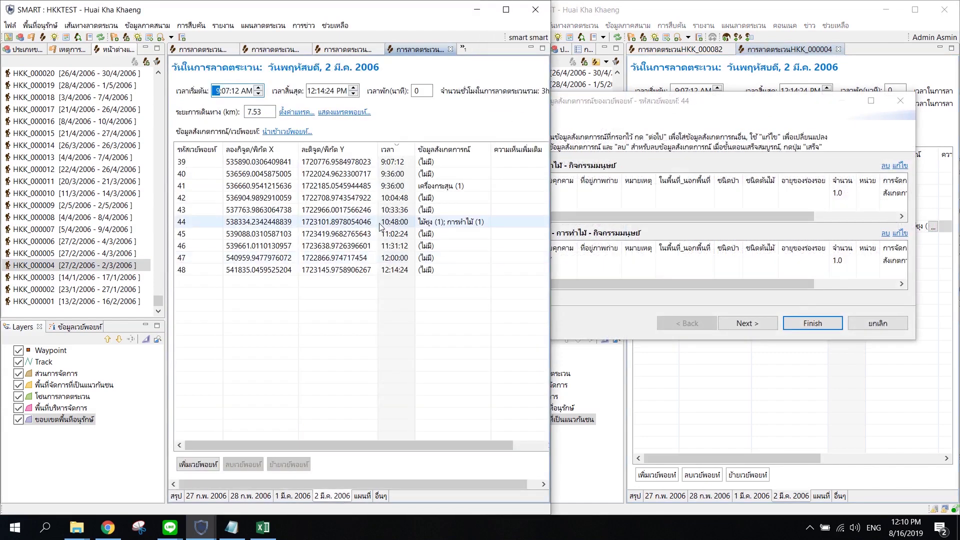
pyautogui.click(478, 222)
pyautogui.click(486, 221)
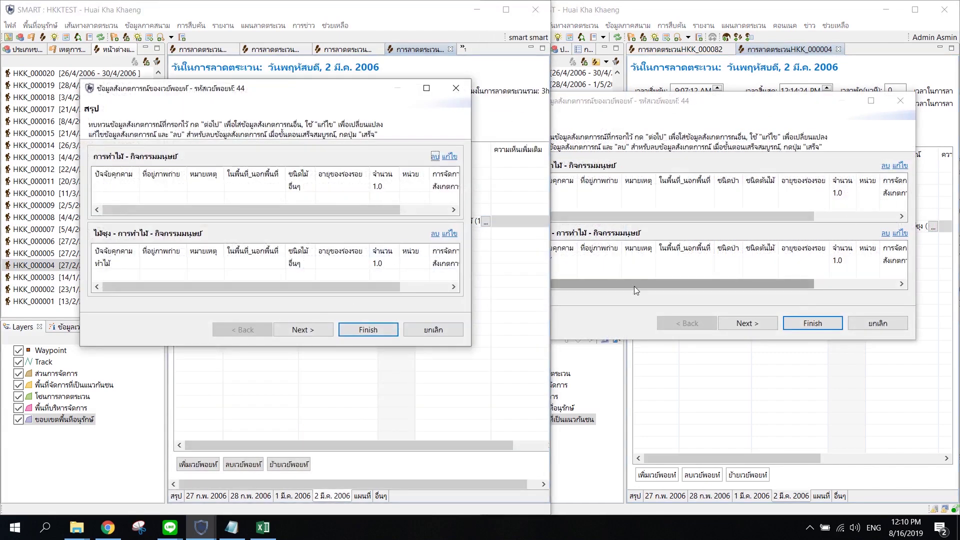
pyautogui.doubleClick(761, 189)
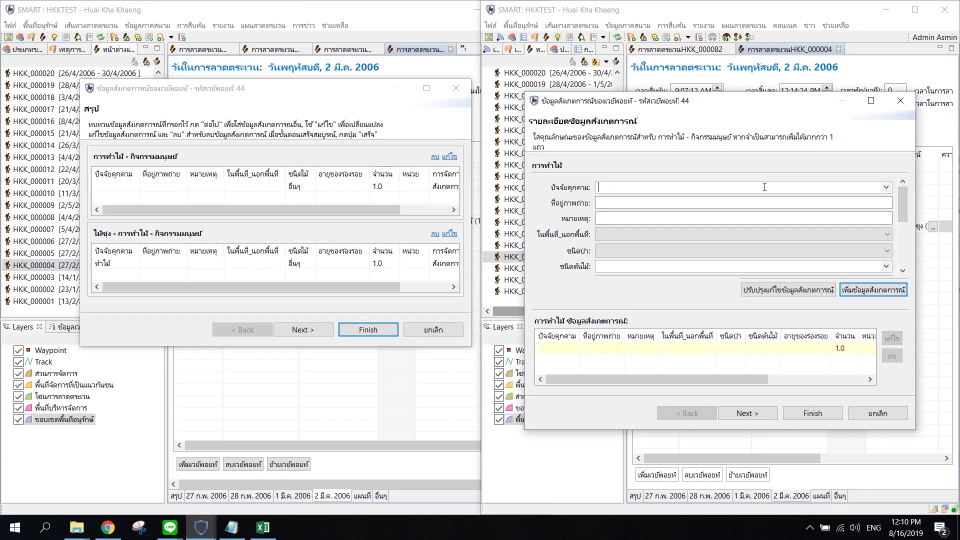
# Clear the existing อื่นๆ entry from the ชนิดต้นไม้ tree species field.
pyautogui.click(637, 265)
pyautogui.hotkey('alt', 'shift')
pyautogui.write('อื่นๆ')
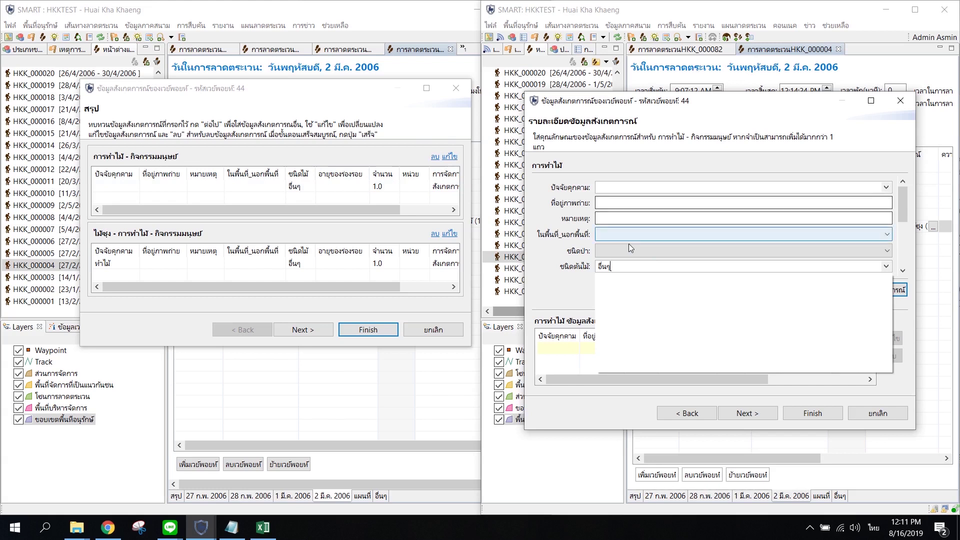
pyautogui.moveTo(624, 265); pyautogui.dragTo(533, 248)
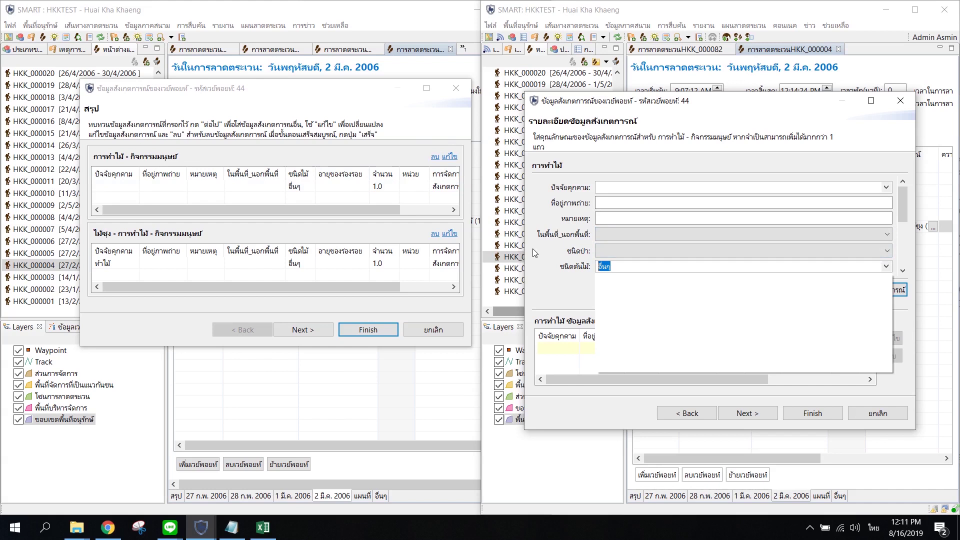
pyautogui.press('BackSpace')
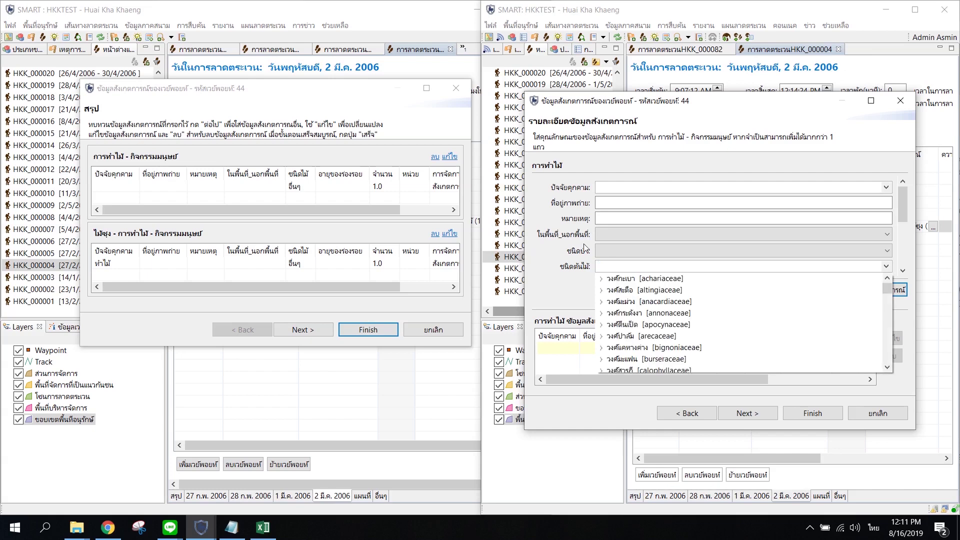
pyautogui.scroll(-15, 720, 305)
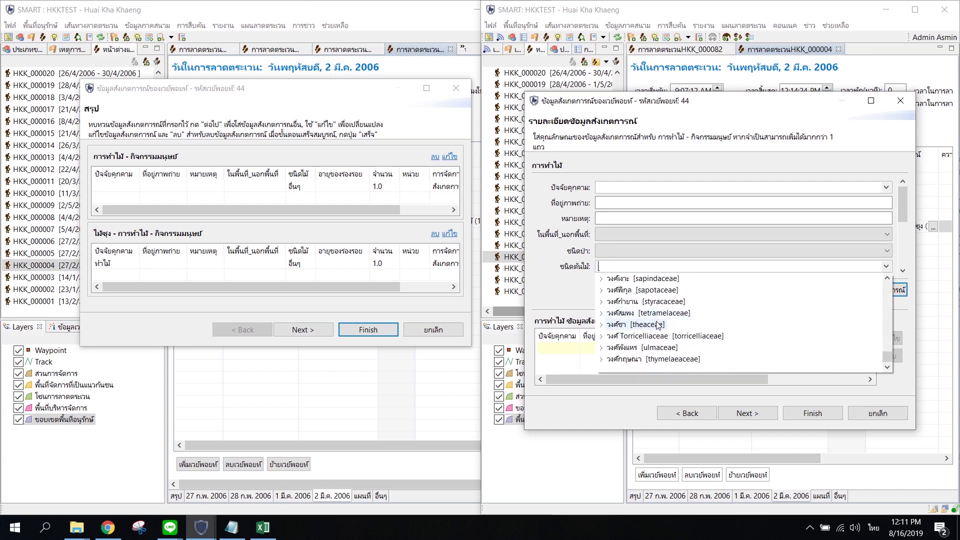
pyautogui.scroll(15, 673, 328)
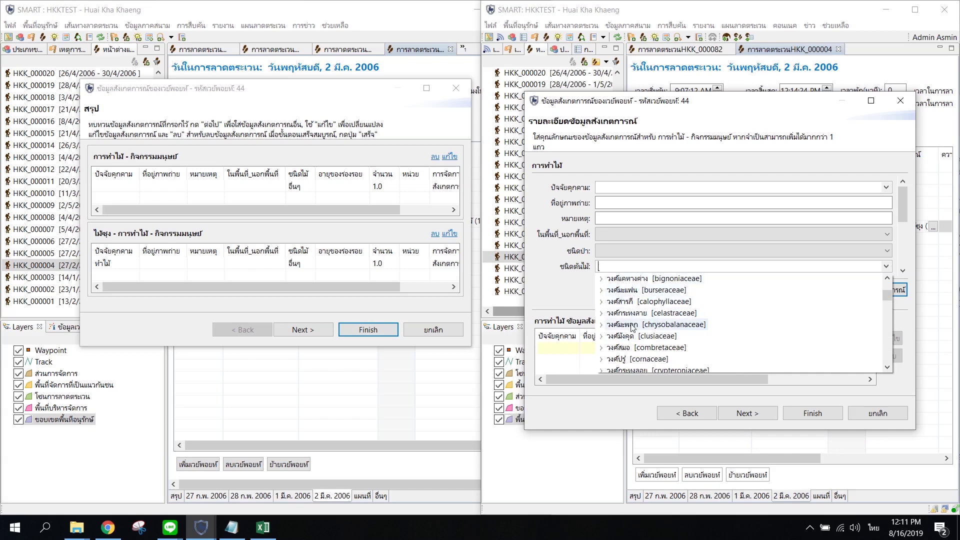
pyautogui.scroll(-1, 648, 351)
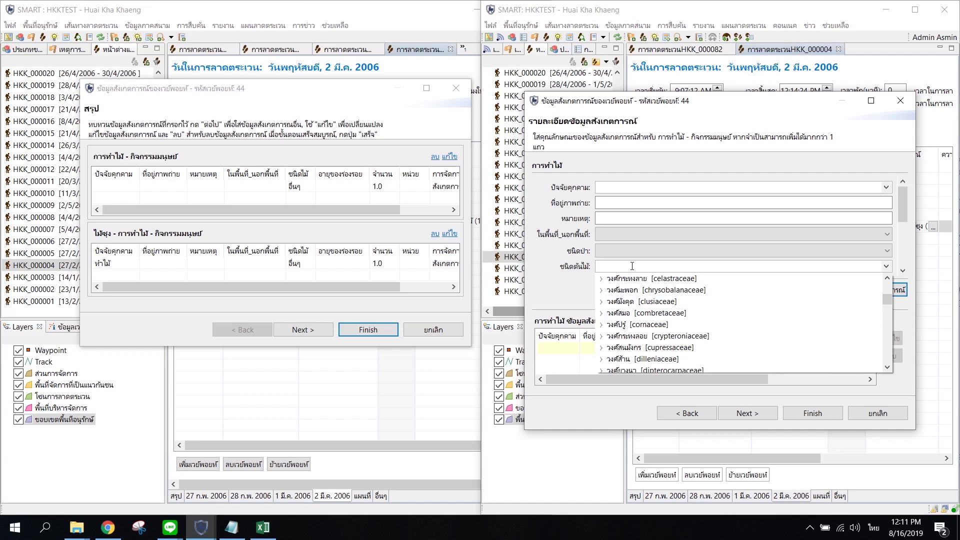
# Search tree species in ชนิดต้นไม้ and pick กฤษณา from the matches.
pyautogui.write('น')
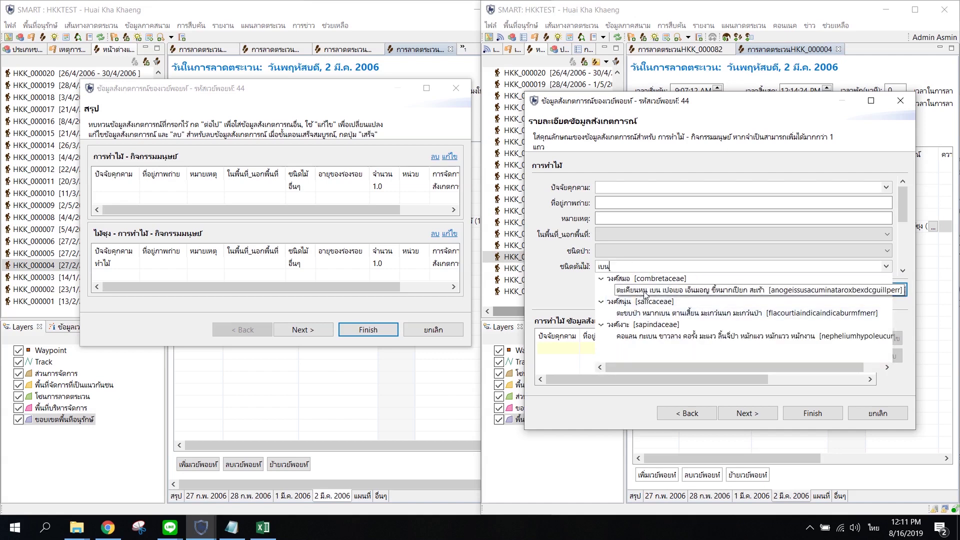
pyautogui.press('Down')
pyautogui.press('Up')
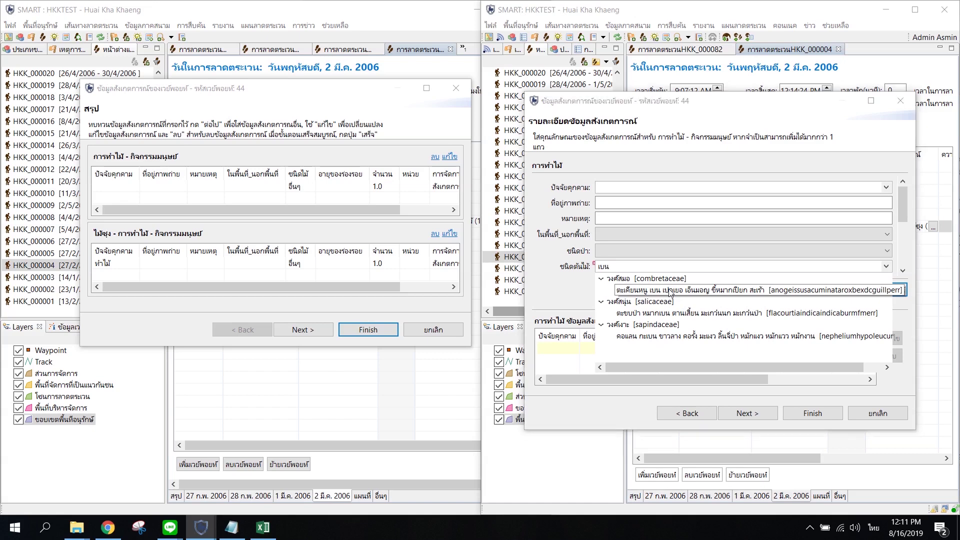
pyautogui.click(670, 291)
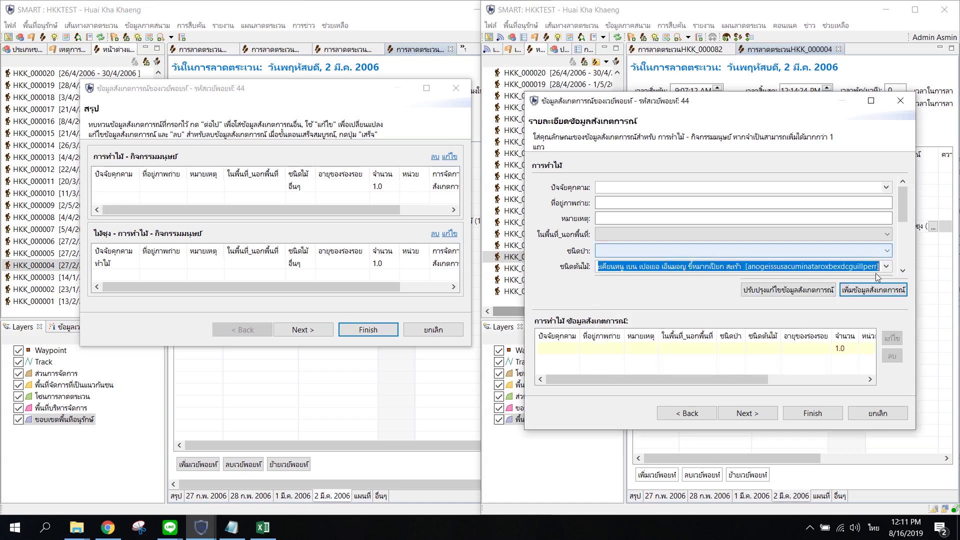
pyautogui.click(738, 266)
pyautogui.write('กฤ')
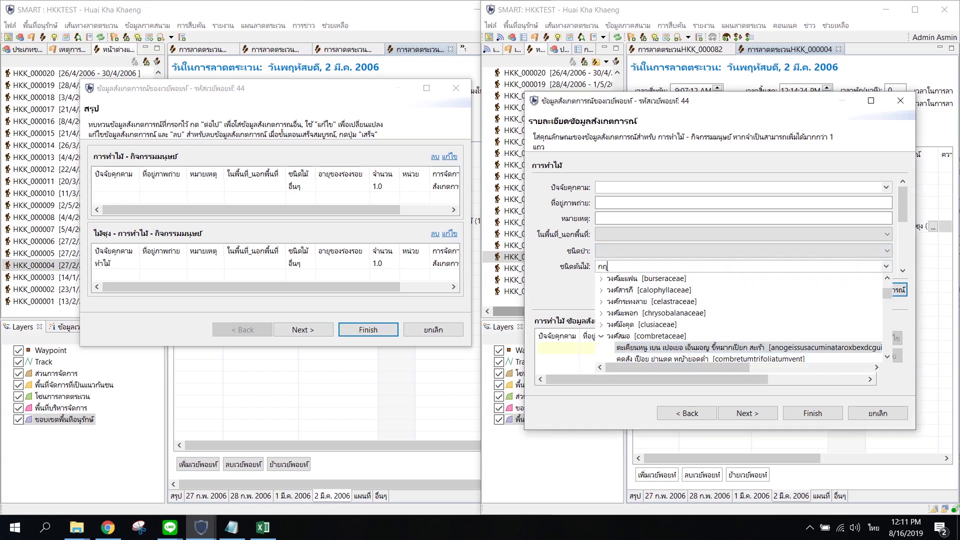
pyautogui.write('ษณา')
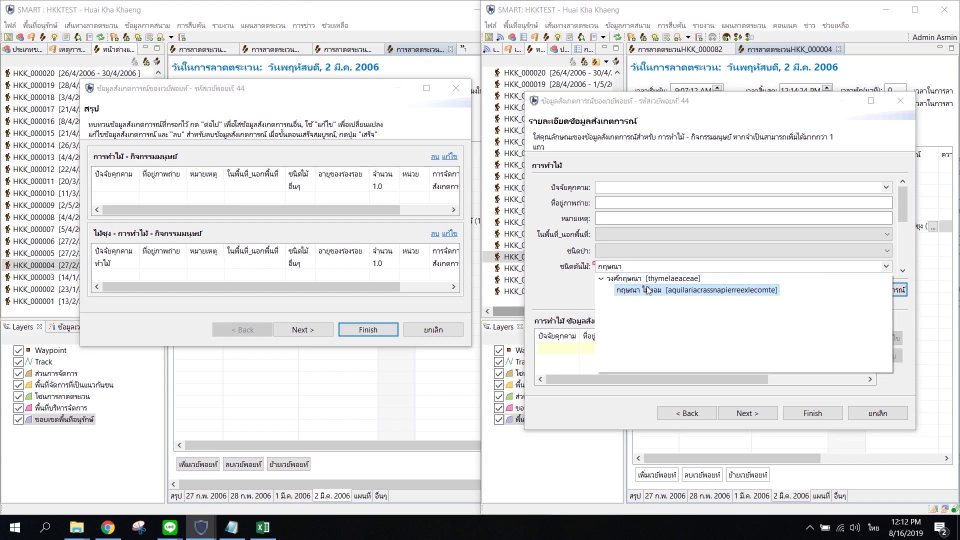
pyautogui.doubleClick(649, 292)
# Discard the species edit with ยกเลิก and Yes, leaving waypoint 44's observations unchanged.
pyautogui.click(806, 288)
pyautogui.click(887, 353)
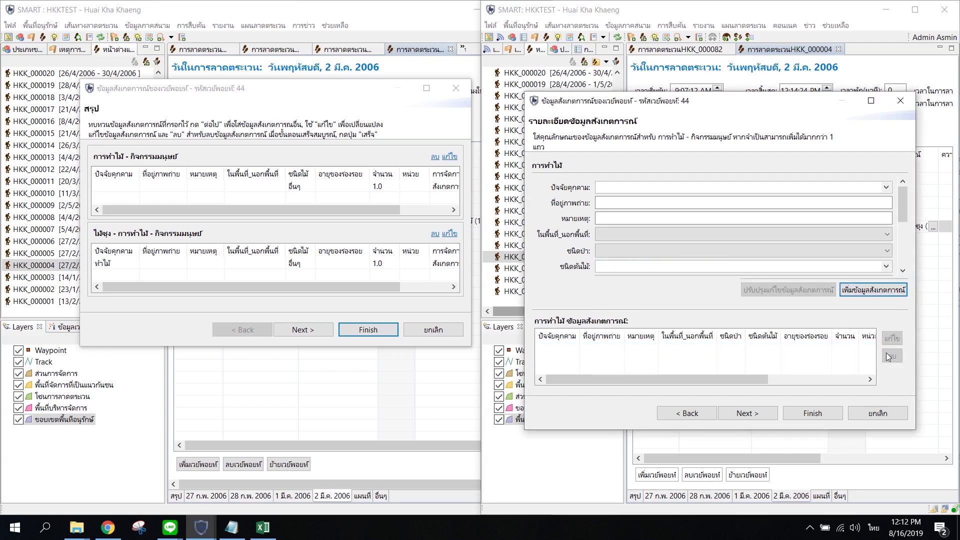
pyautogui.click(855, 413)
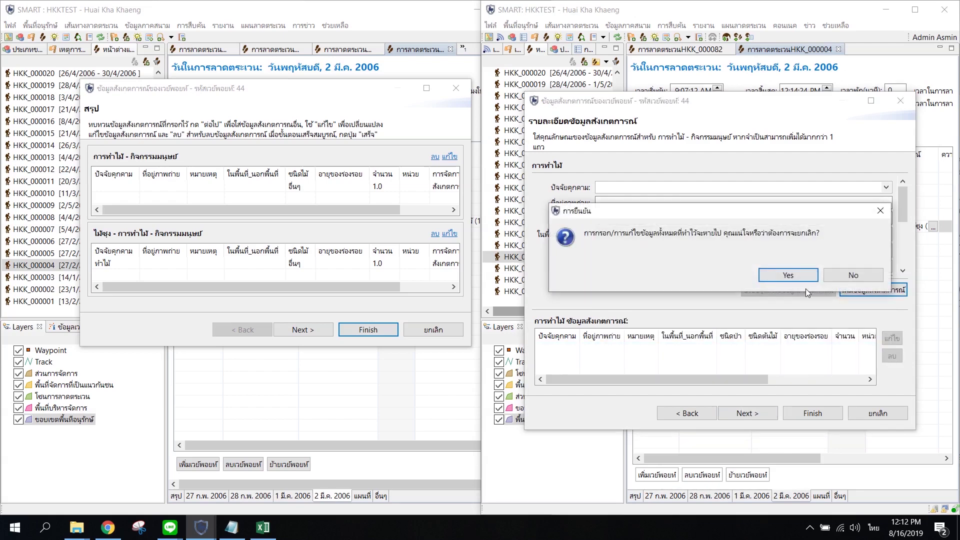
pyautogui.click(810, 276)
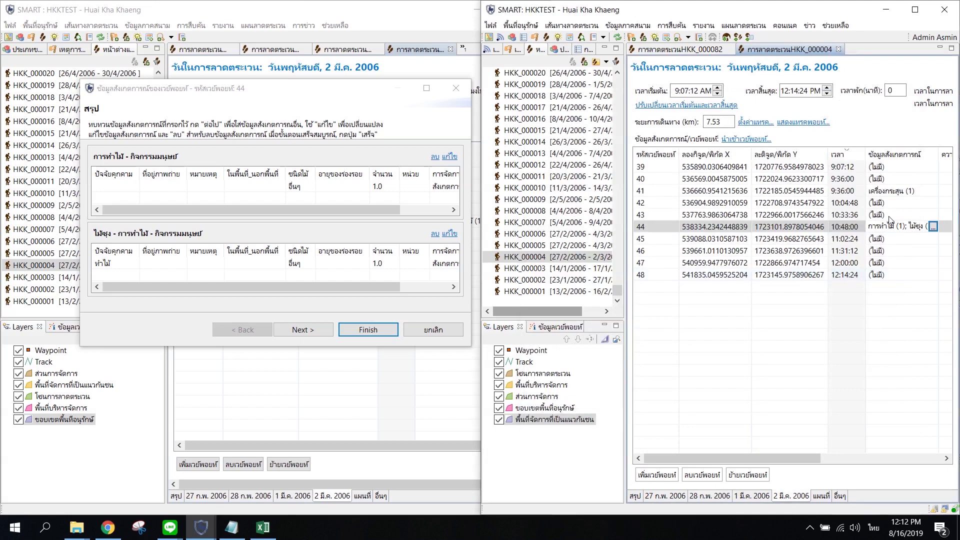
pyautogui.click(308, 188)
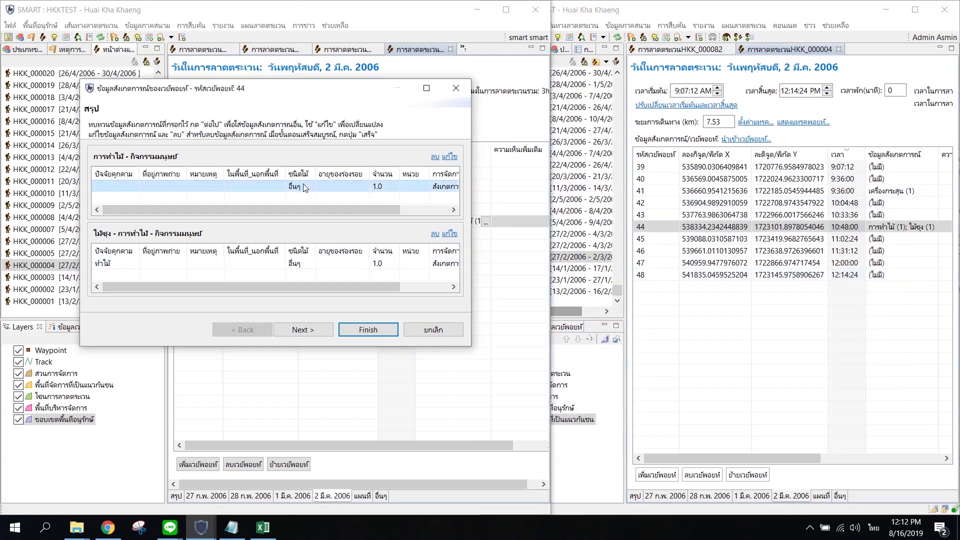